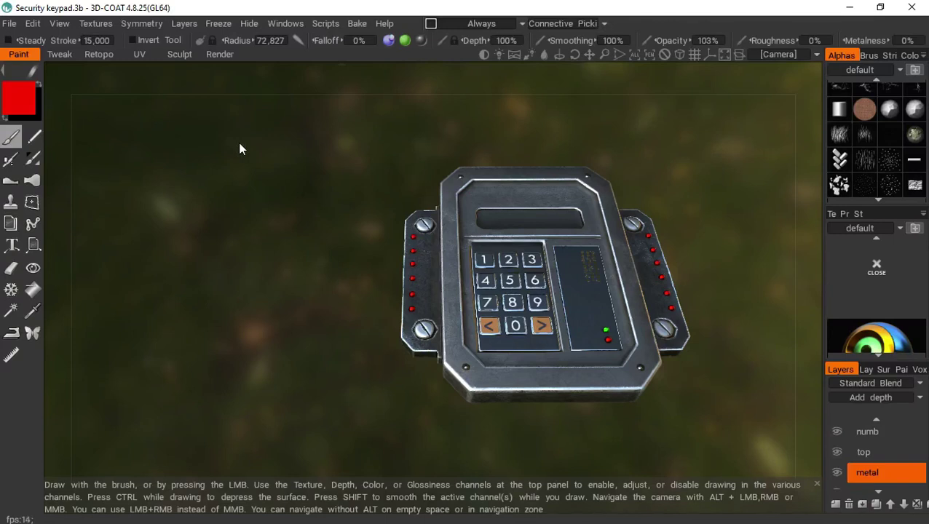
click(590, 55)
drag(494, 42, 590, 57)
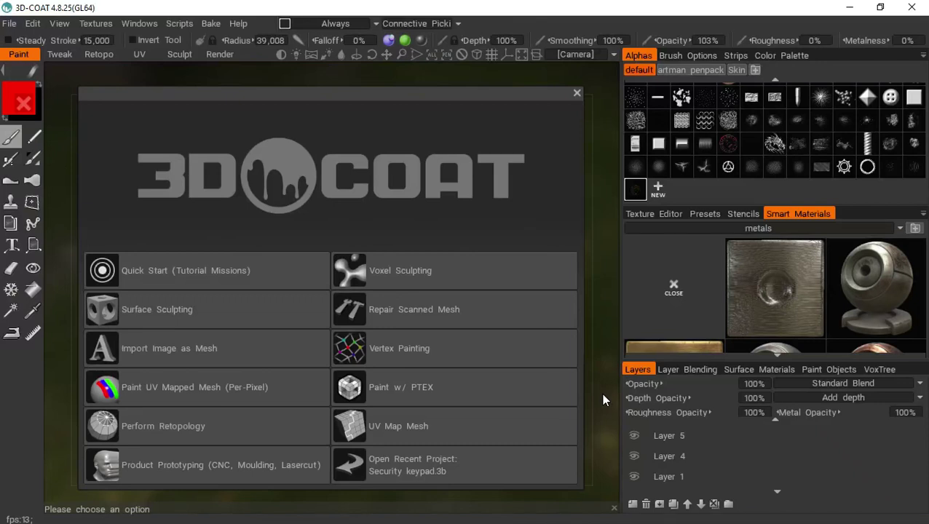
- Dismiss the start-up options and browse the environment panoramas available for the scene background
click(576, 94)
drag(369, 201, 445, 170)
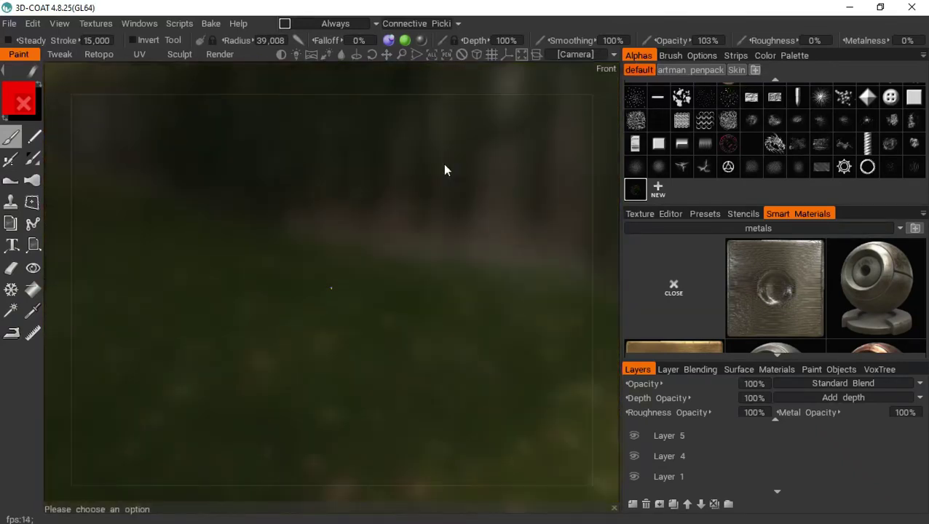
click(311, 56)
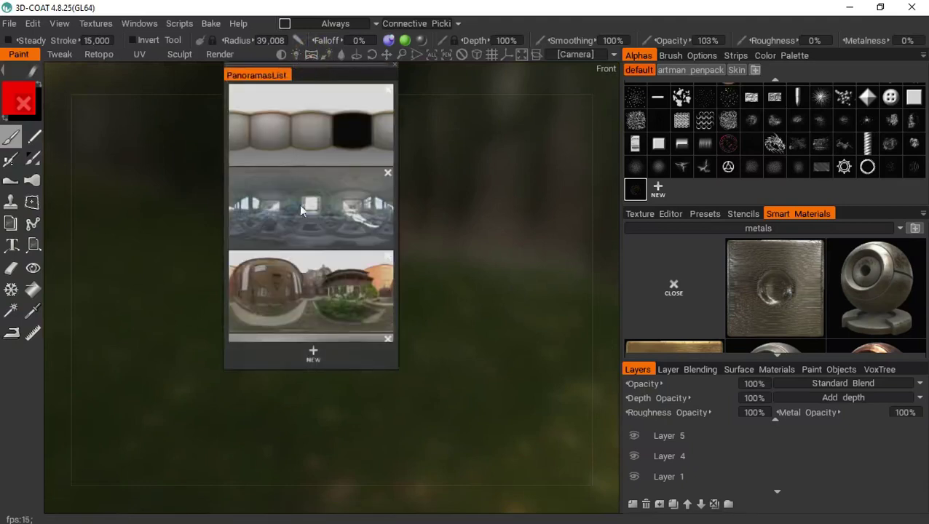
scroll(309, 219, down, 3)
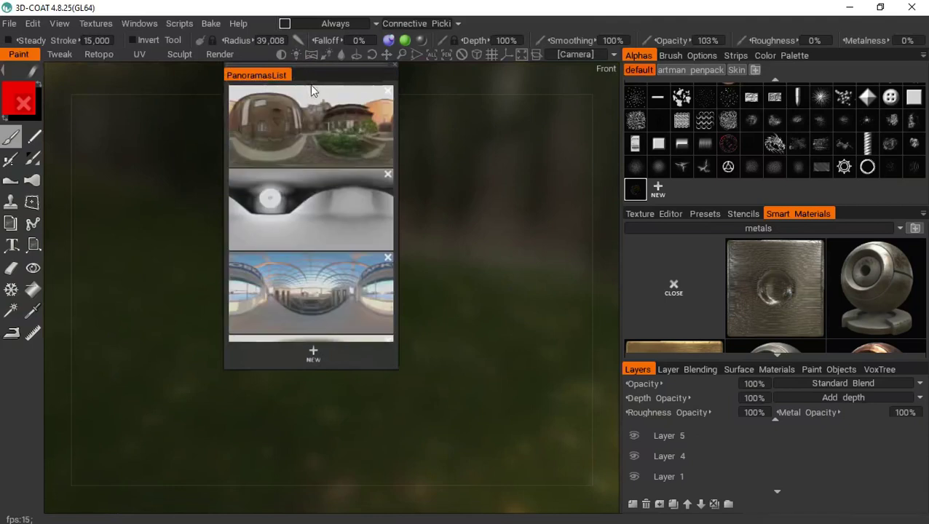
scroll(302, 289, down, 3)
click(322, 307)
scroll(334, 158, up, 3)
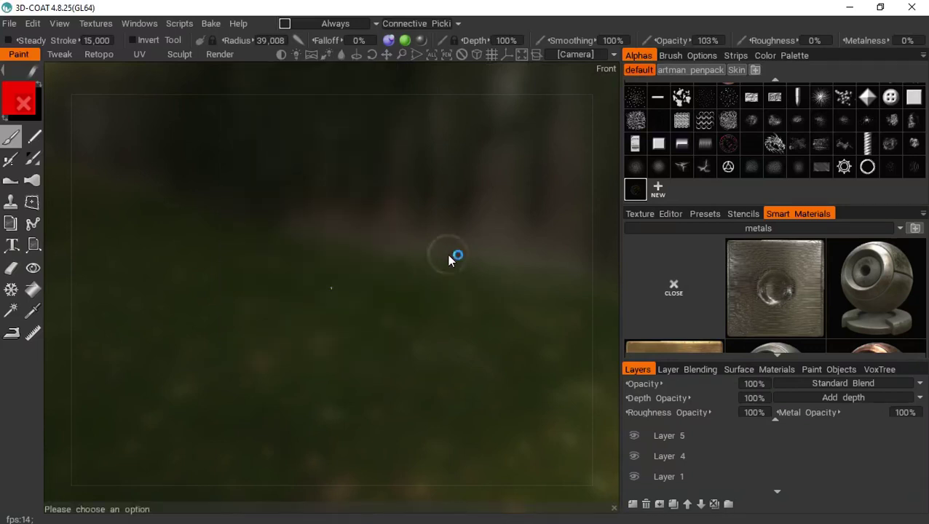
- Start importing a model for per-pixel painting and browse to the Design Business folder in Downloads
click(13, 24)
mouse_move(74, 152)
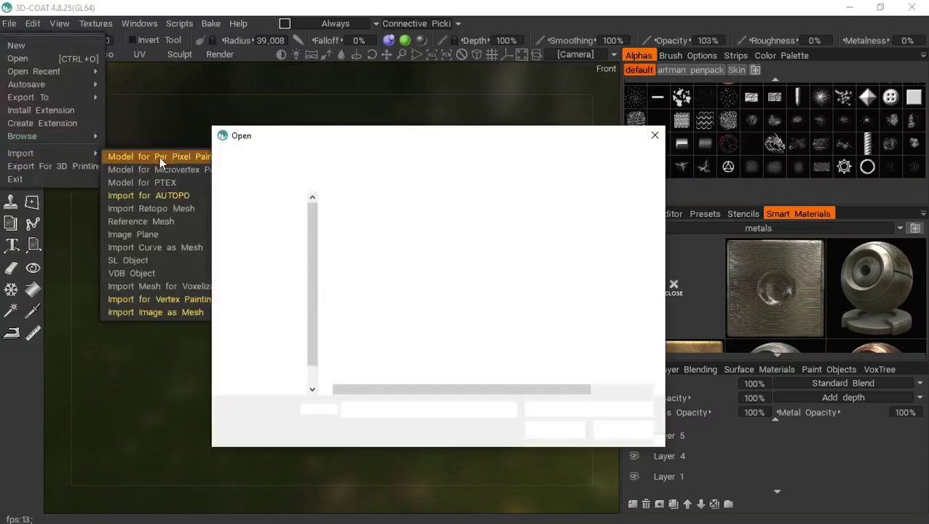
click(353, 157)
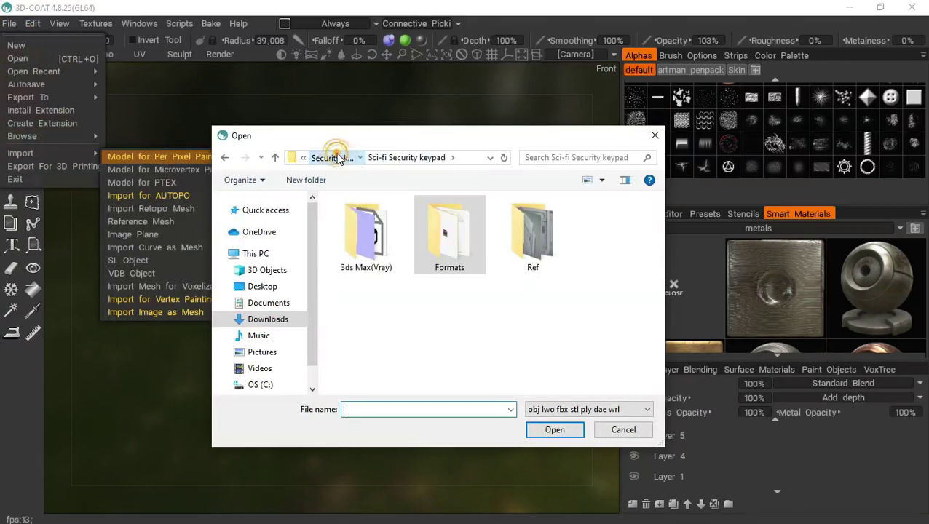
click(338, 158)
click(338, 157)
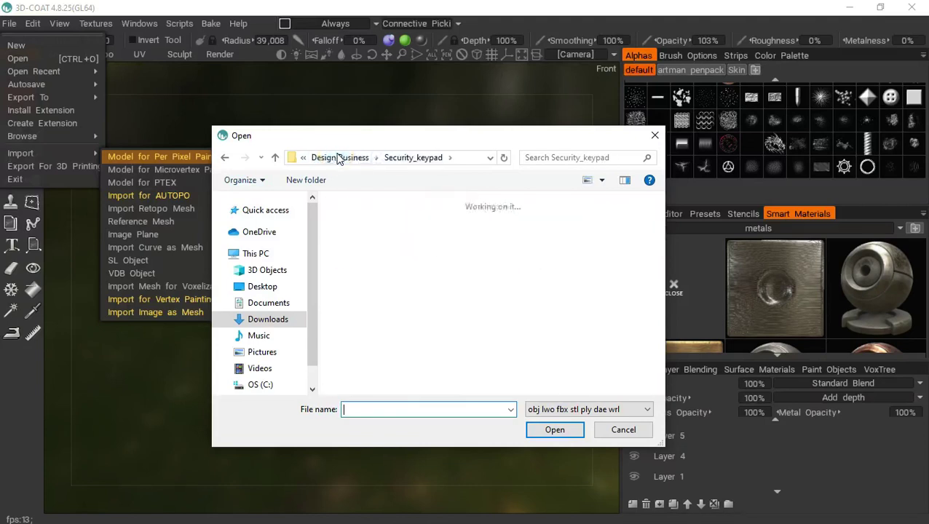
drag(655, 290, 658, 229)
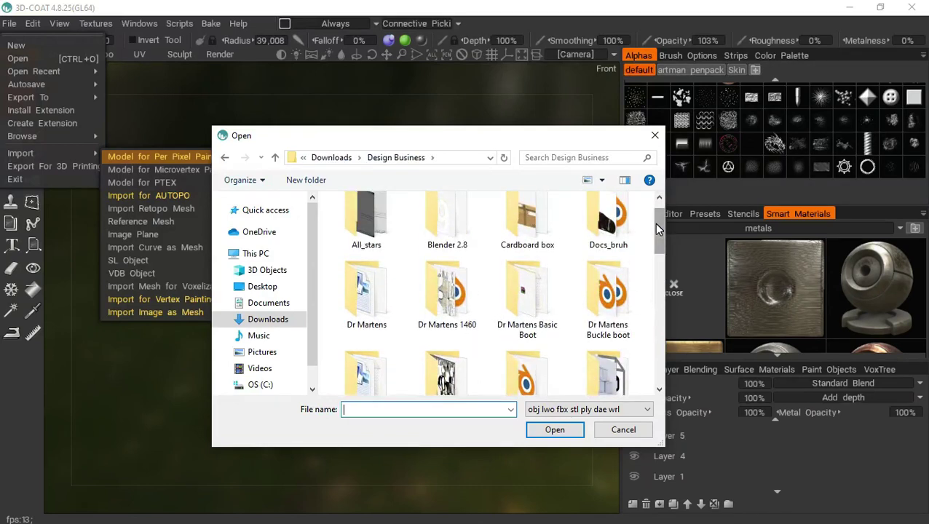
mouse_move(659, 229)
mouse_down()
mouse_move(657, 211)
mouse_move(658, 224)
mouse_up()
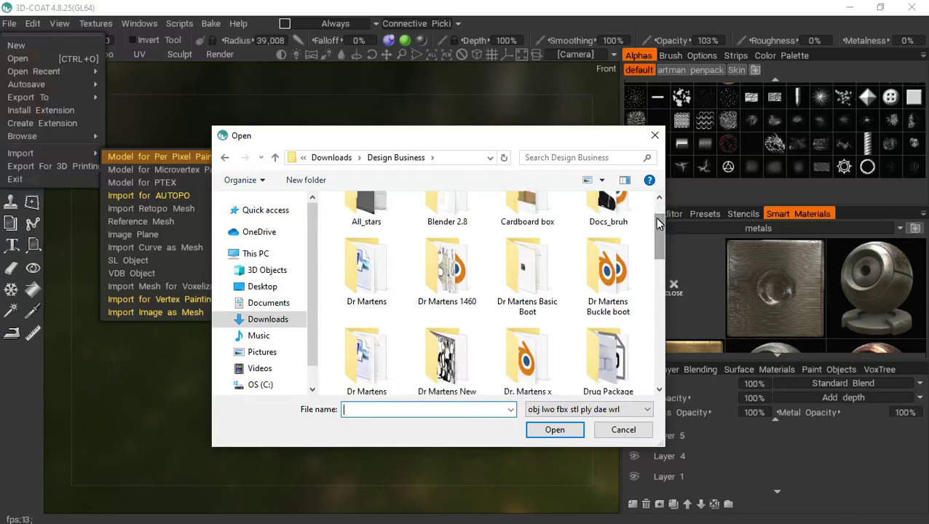
drag(658, 224, 659, 224)
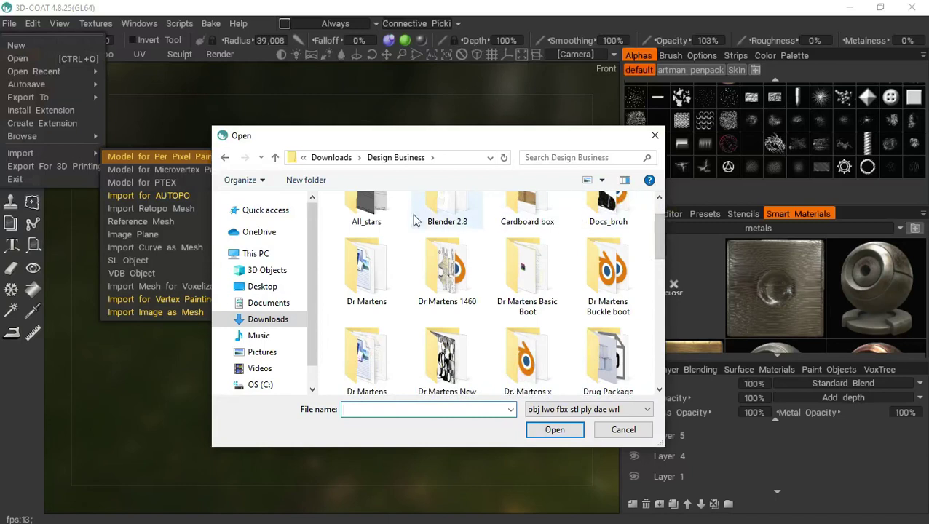
- Open the Coder2 model from the All_stars folder and acknowledge the UV set notice
click(372, 215)
double_click(376, 220)
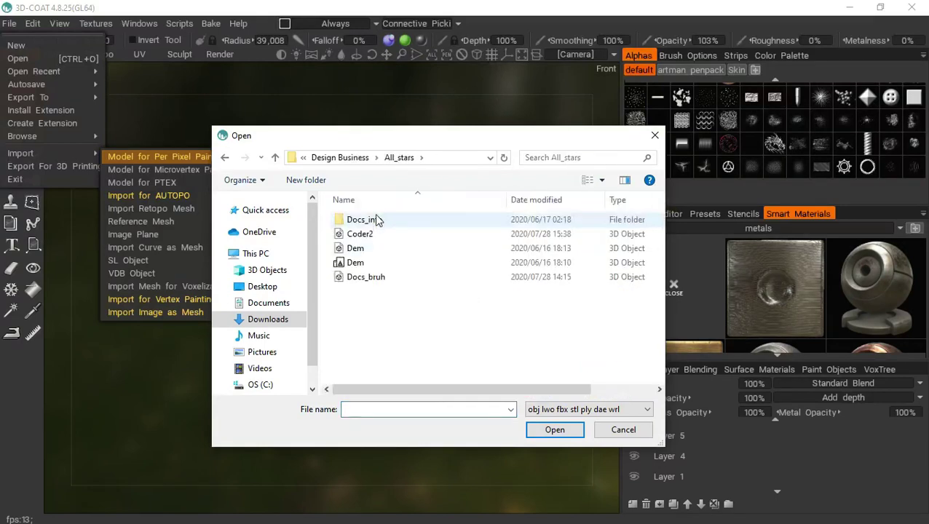
click(380, 234)
click(548, 430)
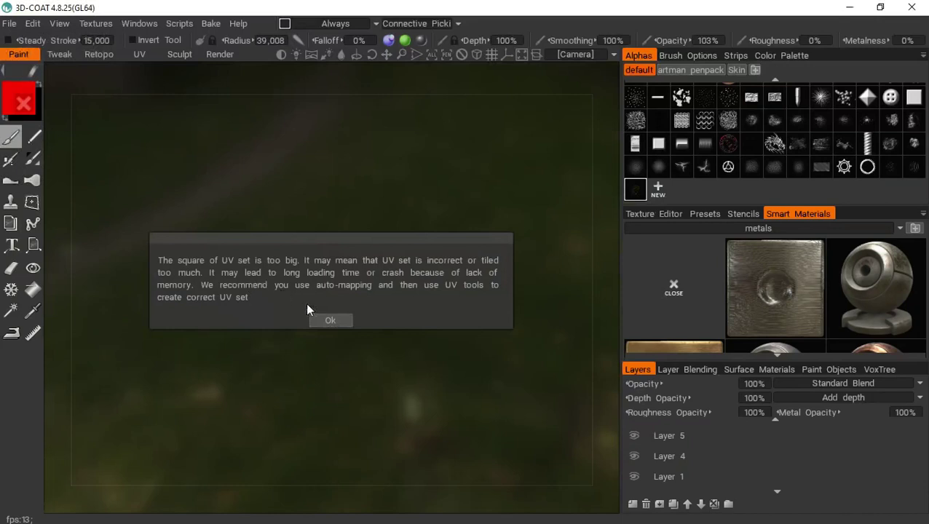
click(331, 320)
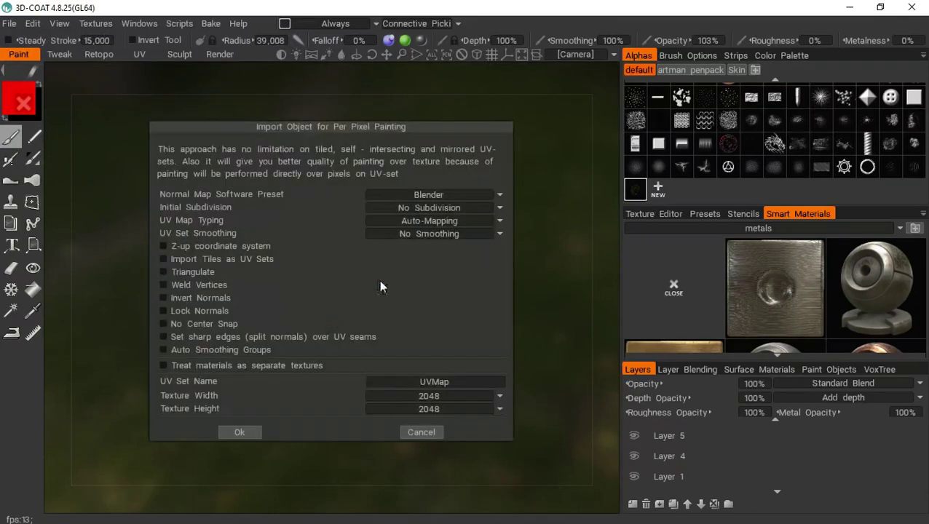
- Check the normal map preset and UV mapping choices, and set the texture width and height to 1024
click(412, 196)
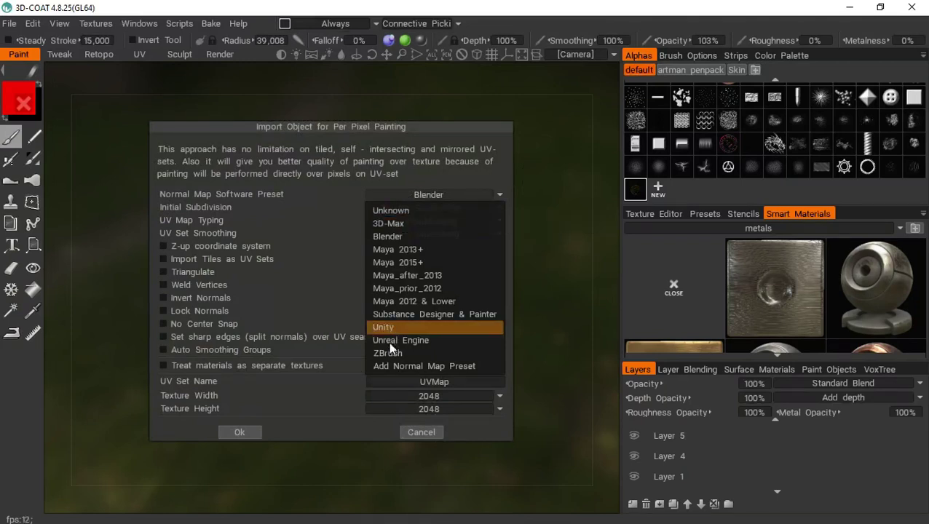
click(356, 312)
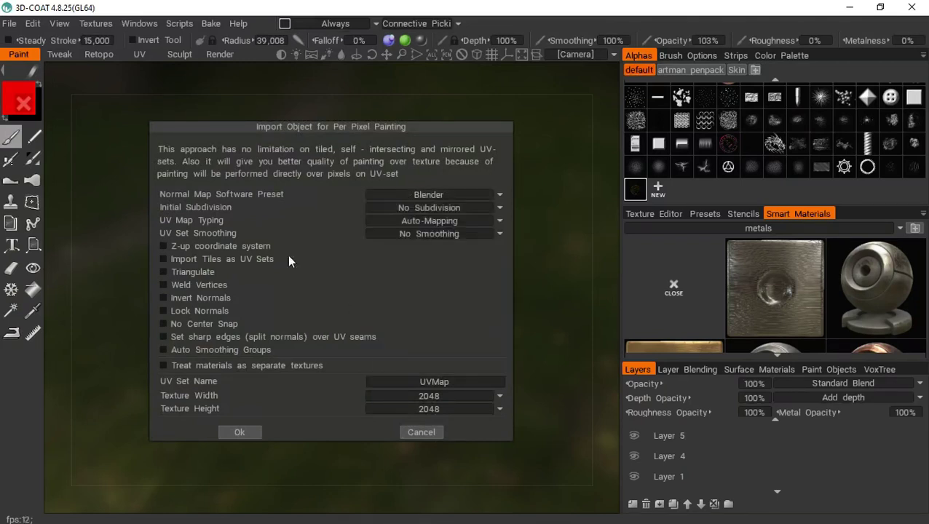
click(419, 220)
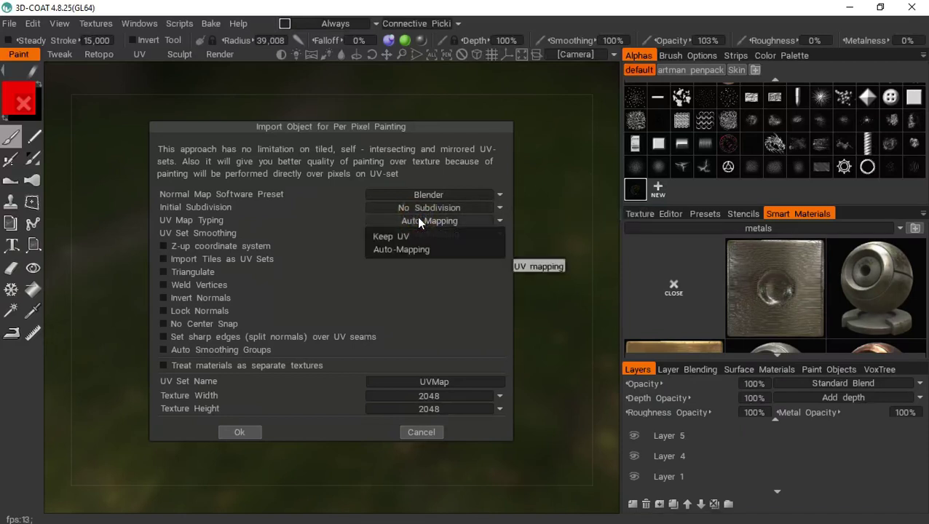
click(419, 221)
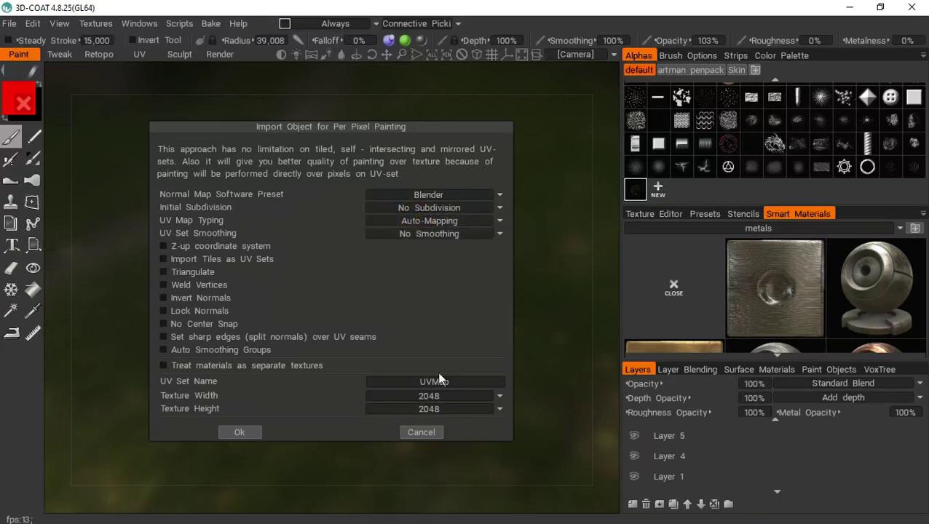
click(428, 399)
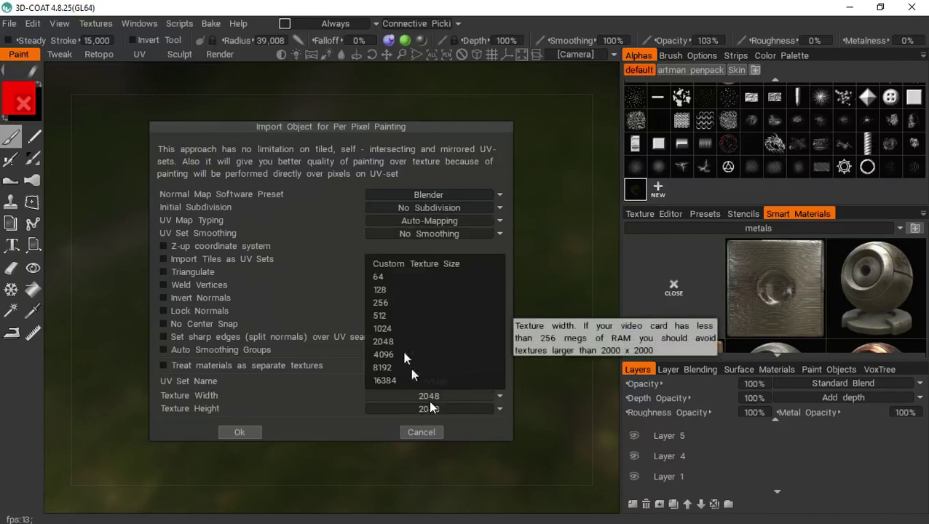
click(387, 329)
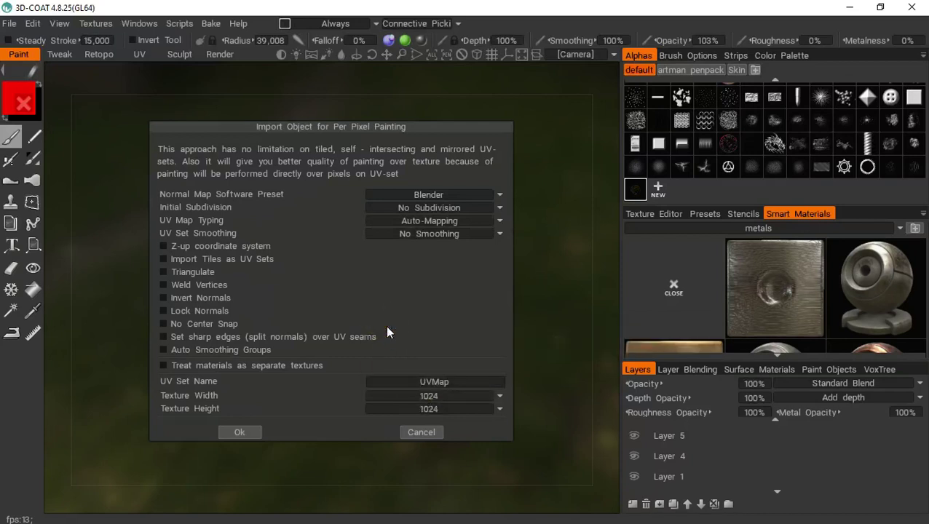
- Name the UV set Security_keypad and import the model with the chosen settings
click(416, 381)
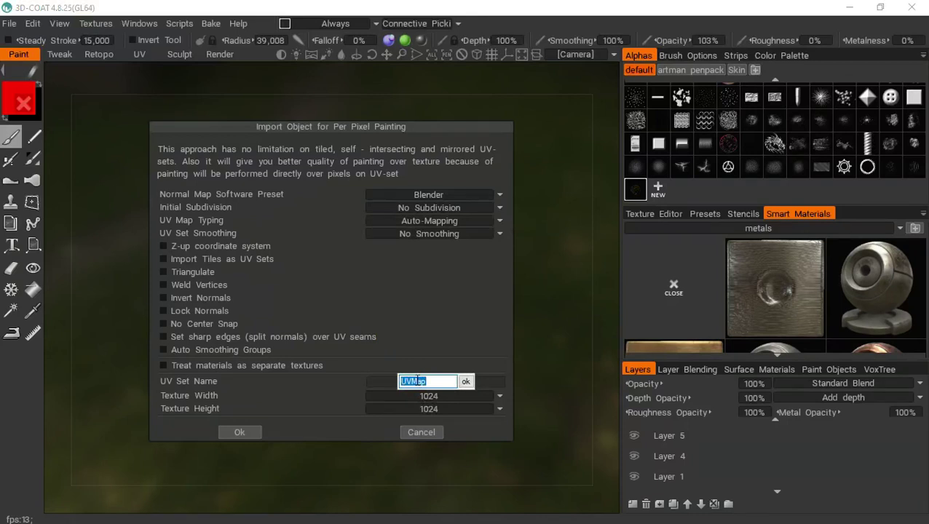
text(Security_keypad)
key(Return)
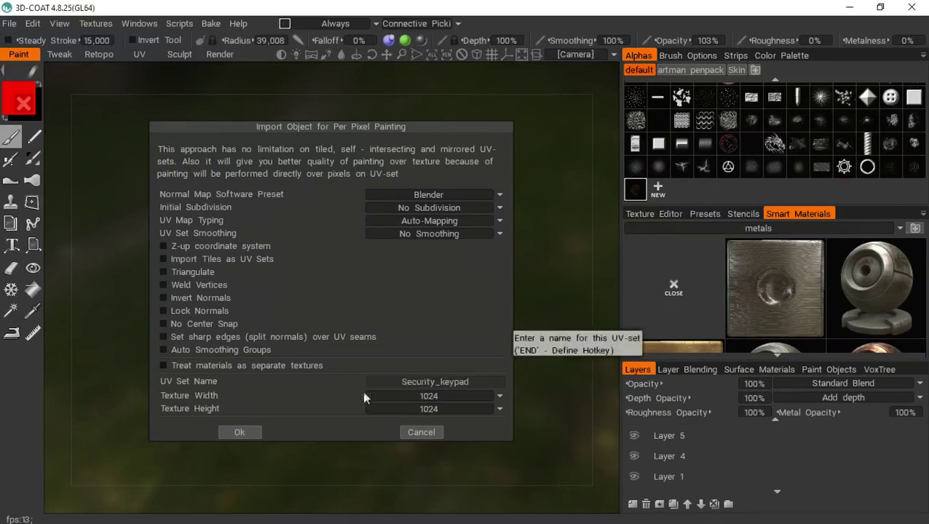
click(240, 432)
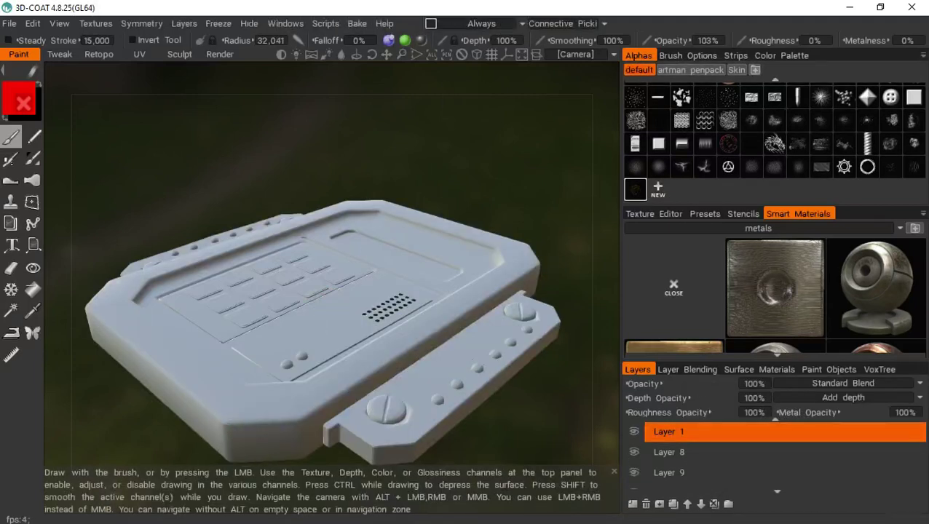
- Inspect the imported keypad model from several angles, including its wireframe
drag(401, 55, 308, 227)
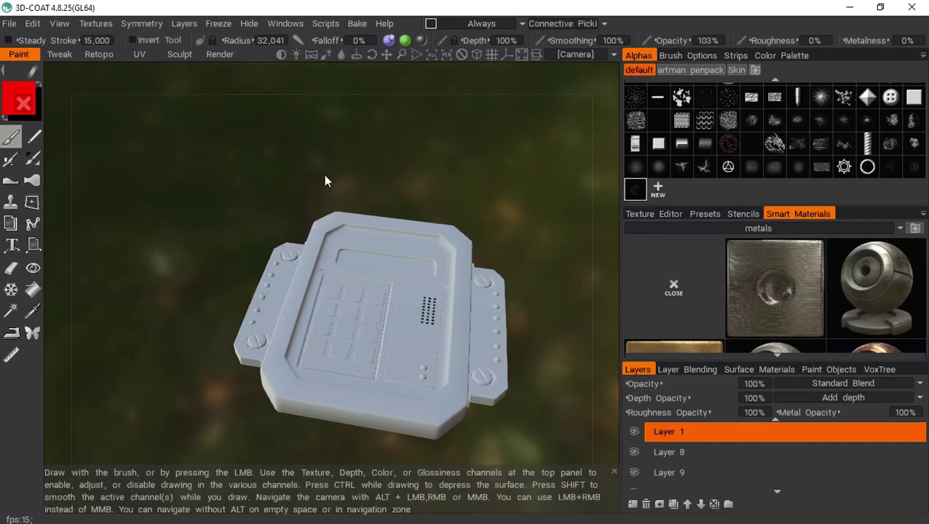
key(w)
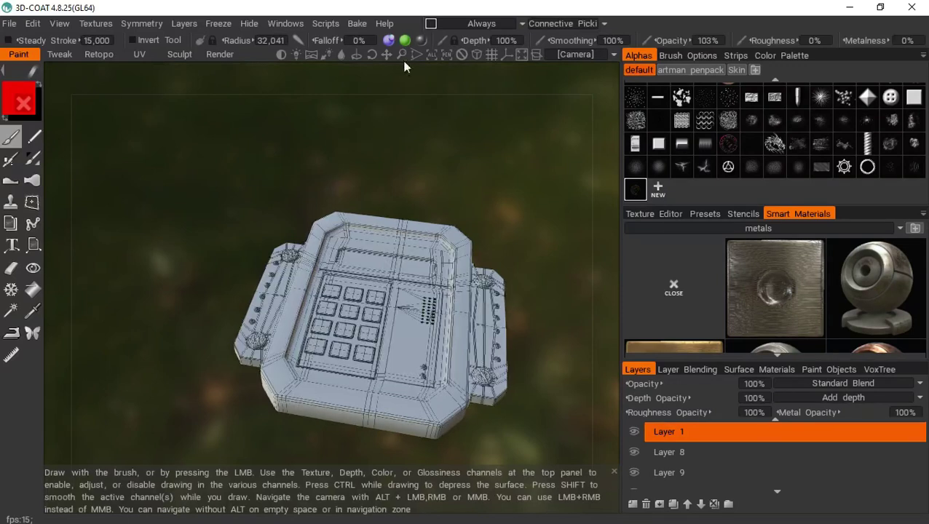
drag(387, 55, 292, 58)
mouse_move(313, 164)
mouse_down()
mouse_move(358, 249)
mouse_move(357, 148)
mouse_move(303, 162)
mouse_move(236, 160)
mouse_move(311, 133)
mouse_move(426, 117)
mouse_move(326, 191)
mouse_move(458, 95)
mouse_move(375, 58)
mouse_move(352, 14)
mouse_move(200, 247)
mouse_move(377, 193)
mouse_move(325, 156)
mouse_up()
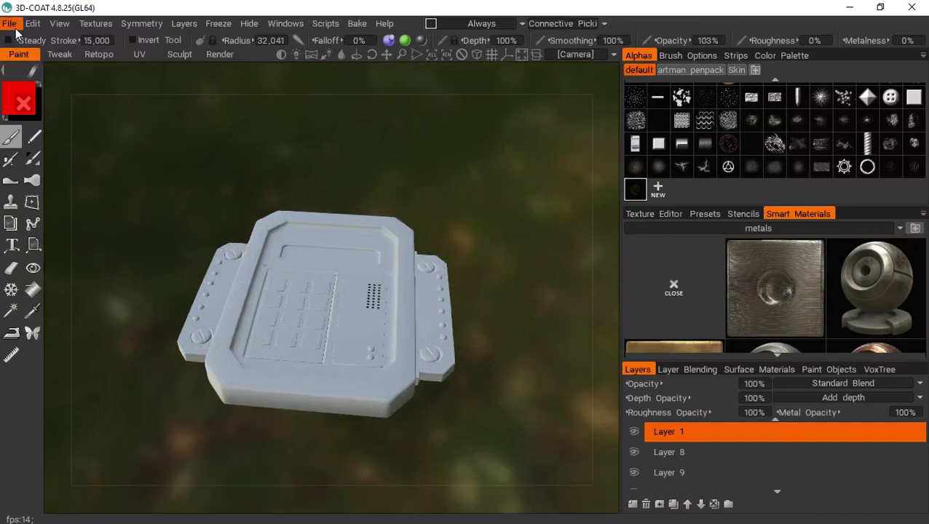
- Calculate the keypad's occlusion into a new layer with Sphere lighting and a light count of 2048, and inspect the model
click(91, 24)
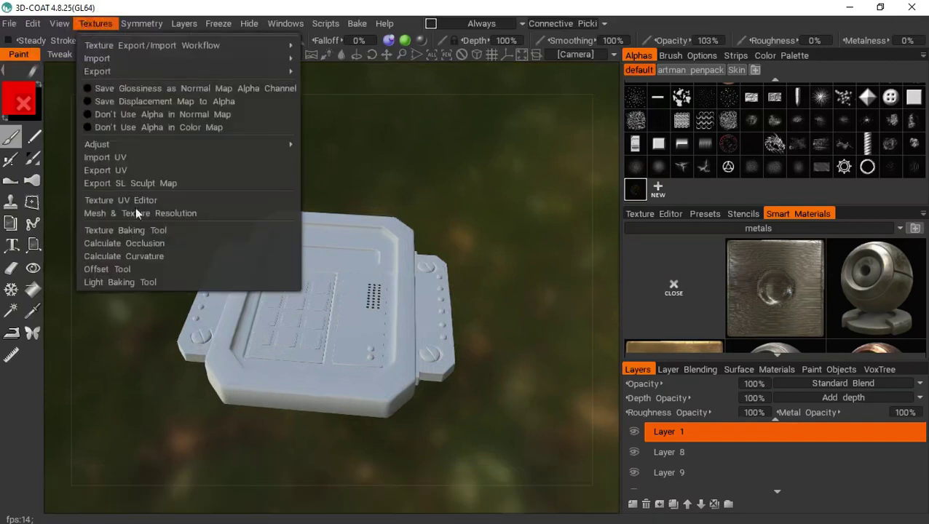
click(132, 245)
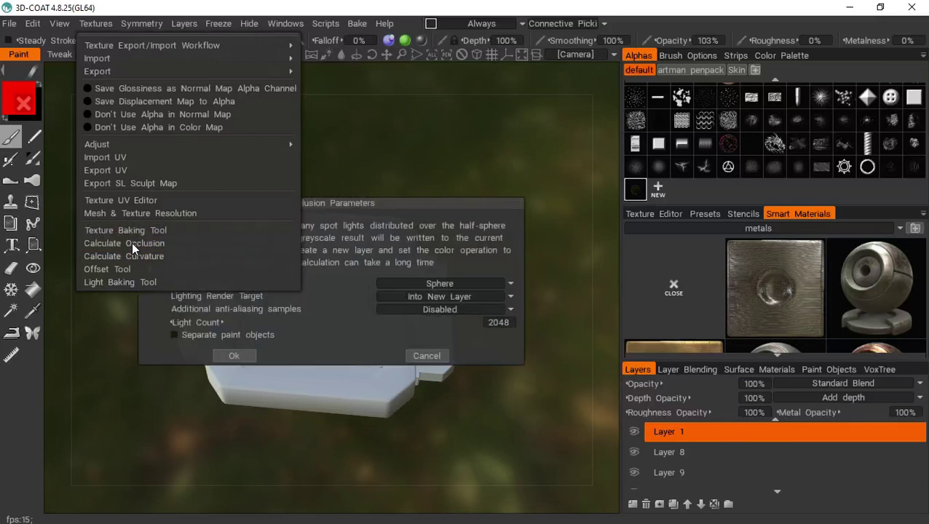
click(233, 357)
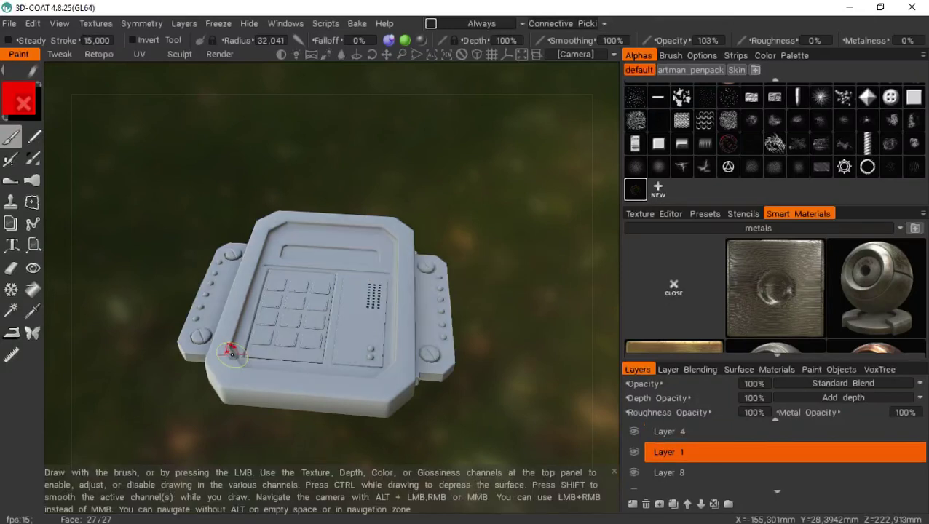
drag(495, 195, 485, 276)
drag(326, 153, 473, 255)
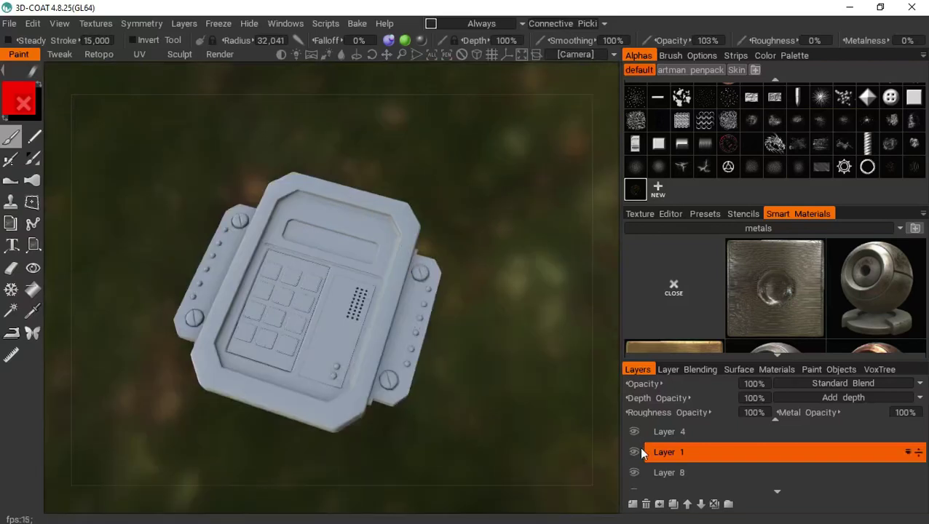
- Locate the AmbientOcclusion layer in the layer stack and hide it
scroll(647, 440, down, 3)
click(658, 481)
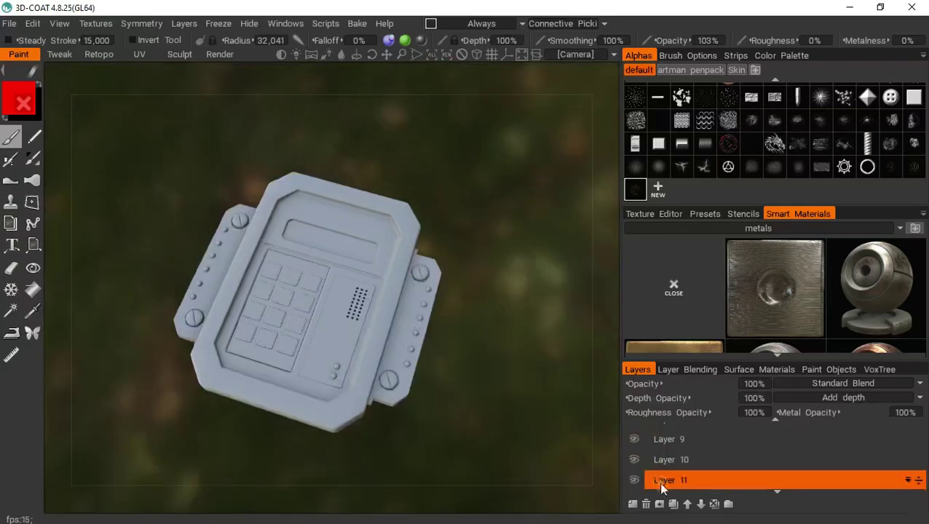
scroll(665, 444, down, 3)
click(671, 463)
click(670, 439)
click(670, 466)
click(670, 478)
click(672, 435)
click(671, 428)
click(672, 478)
click(669, 445)
scroll(670, 477, up, 3)
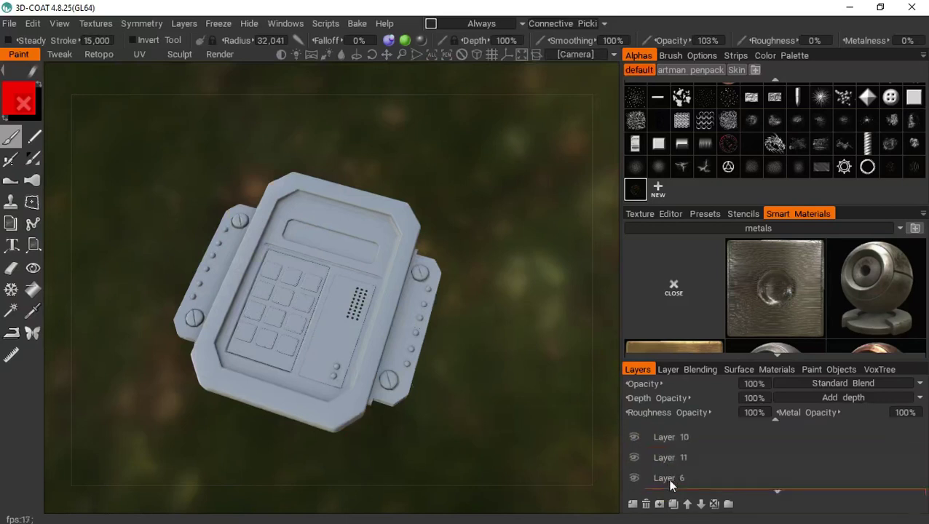
drag(669, 442, 671, 485)
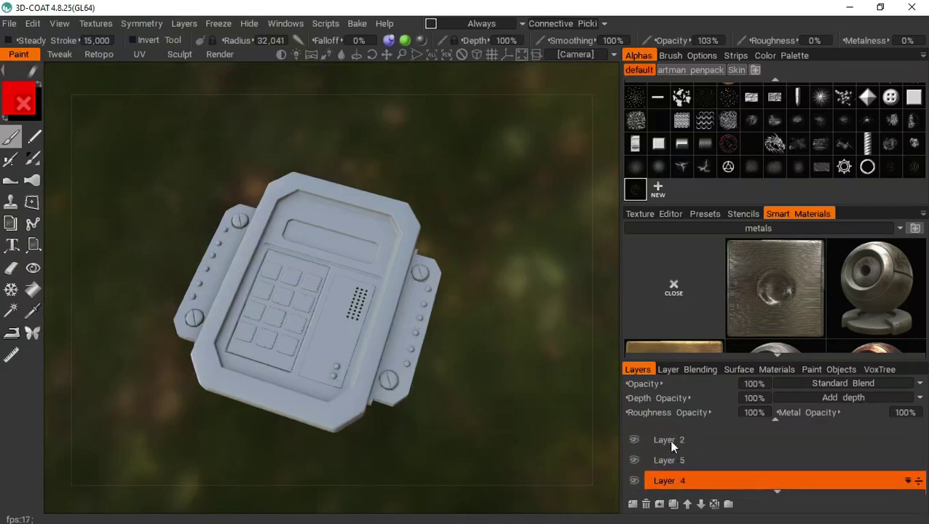
drag(669, 442, 671, 494)
scroll(656, 466, up, 1)
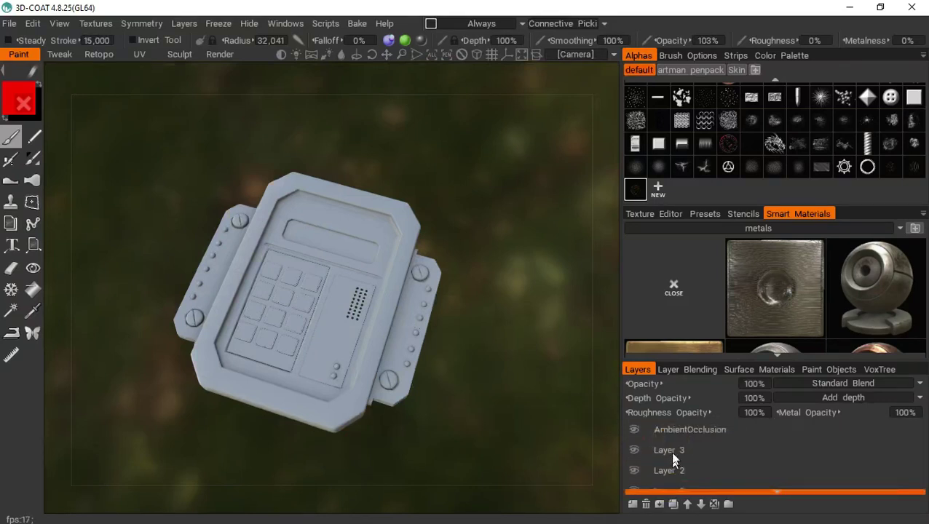
click(633, 431)
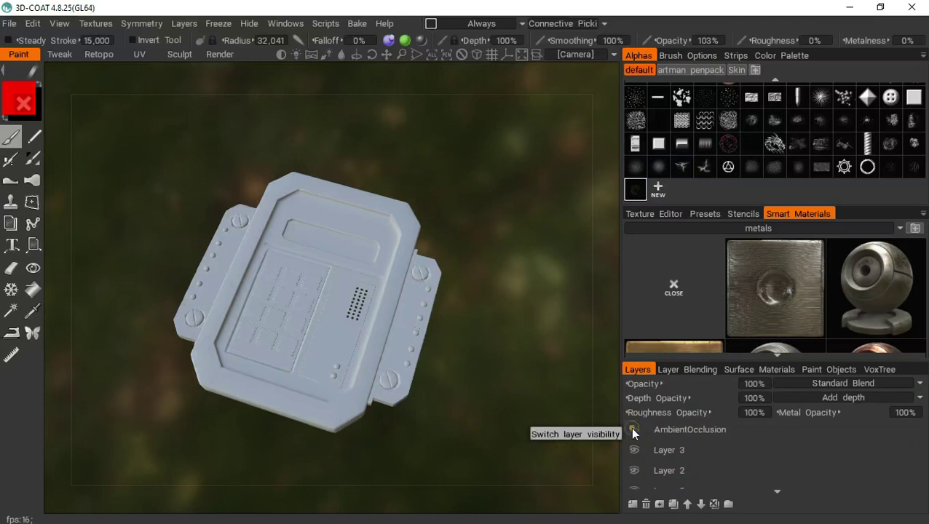
- Show the AmbientOcclusion layer again and delete the surplus numbered layers, keeping only Layer 1 and Layer 0
click(633, 430)
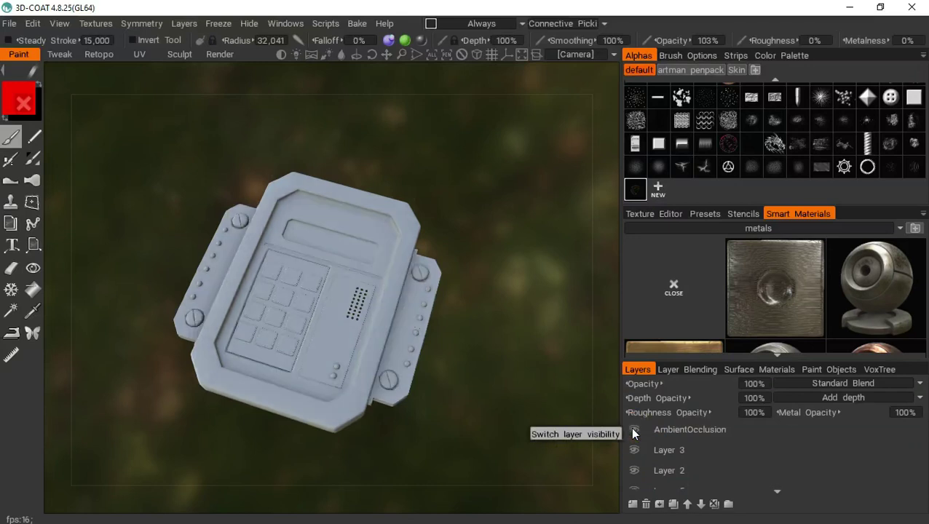
scroll(642, 448, down, 3)
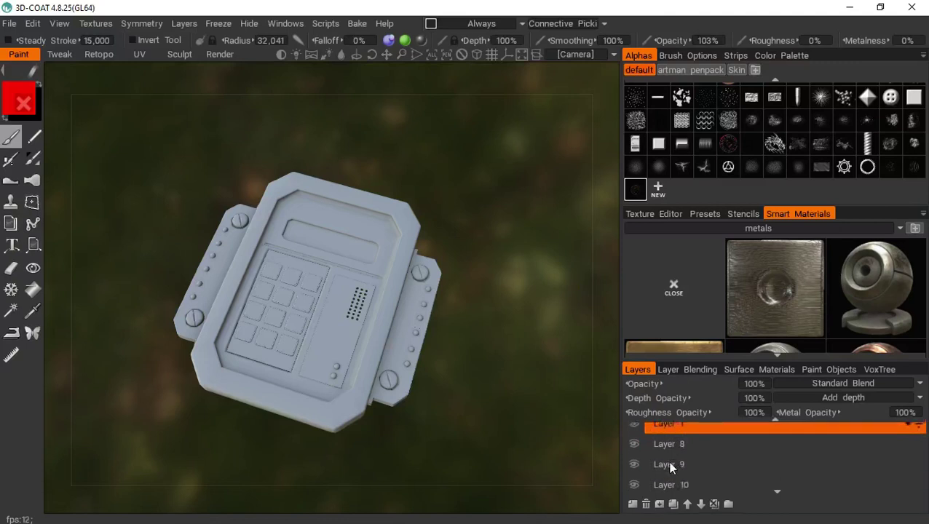
scroll(671, 468, down, 2)
click(682, 466)
click(685, 478)
click(673, 465)
click(646, 504)
click(661, 463)
click(668, 442)
click(646, 504)
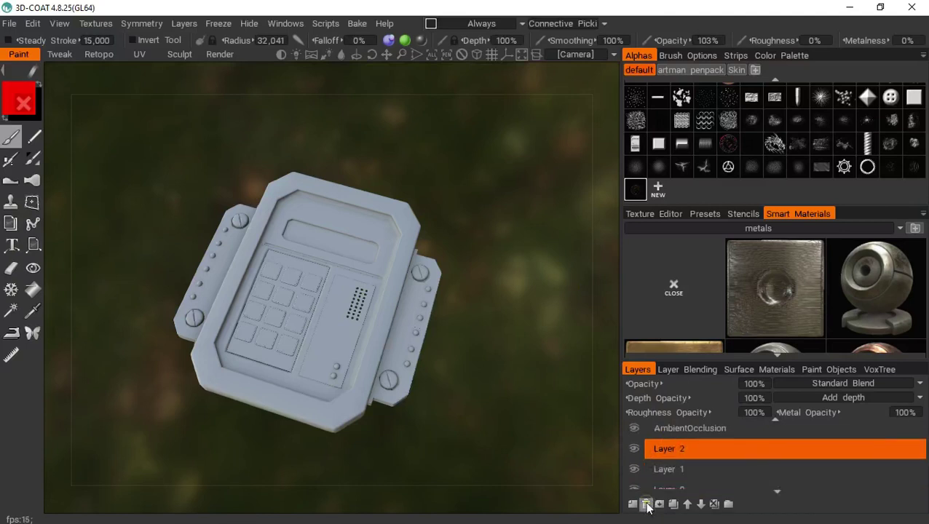
- Calculate the keypad's curvature map with the default baking parameters and a samples count of 1024
drag(546, 397, 271, 147)
click(95, 23)
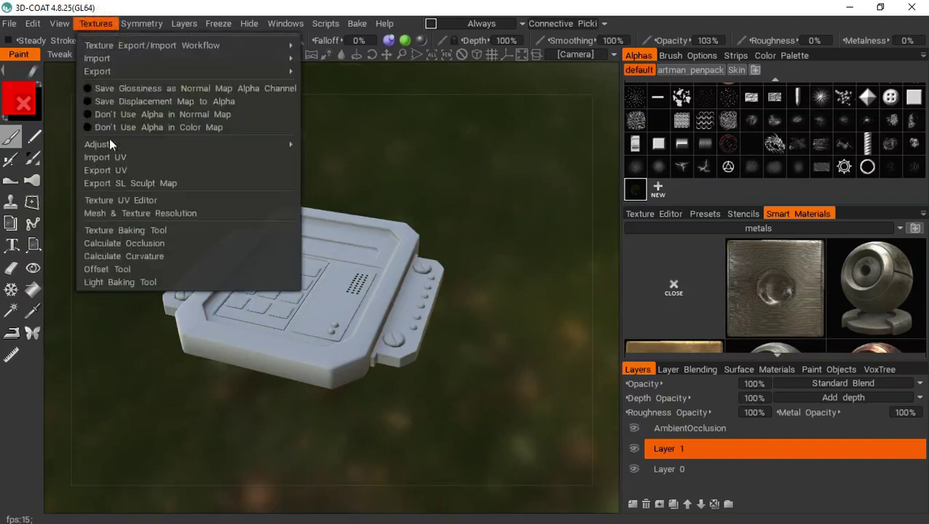
click(125, 255)
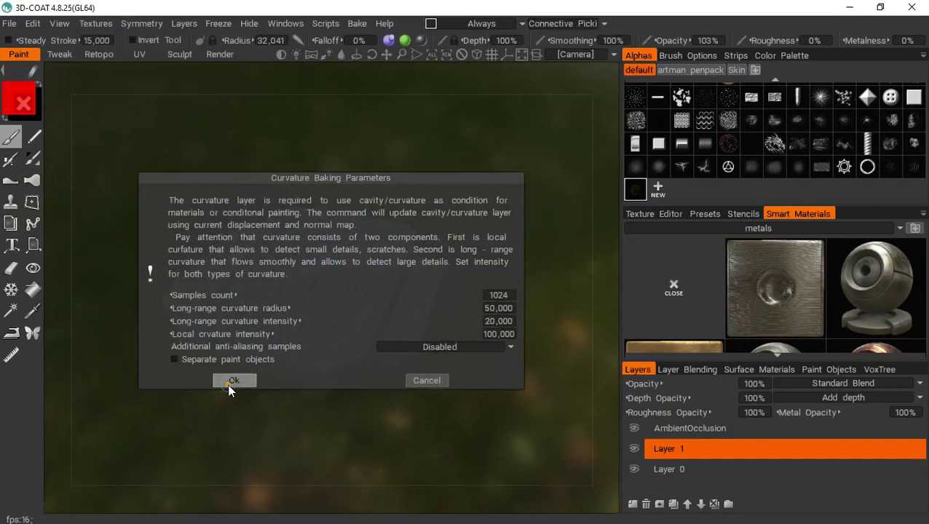
click(228, 383)
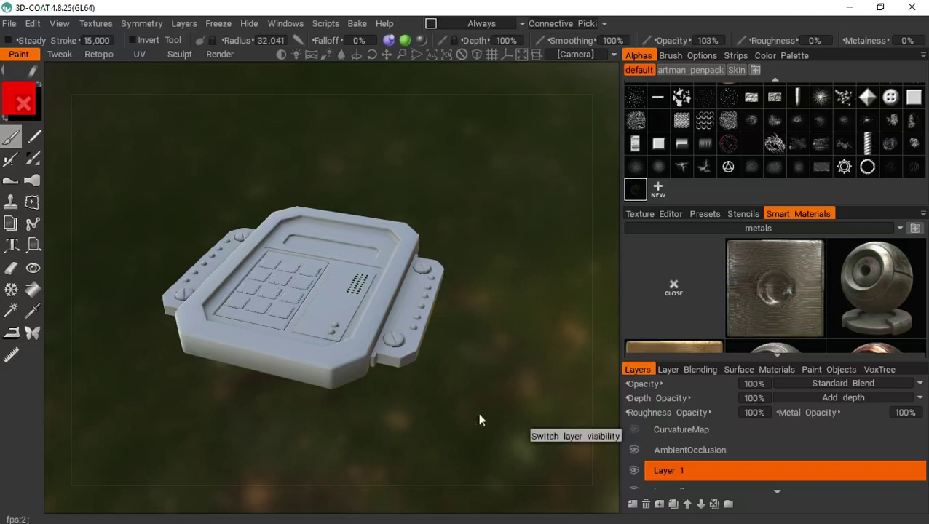
- Show the CurvatureMap layer, inspect its effect on the keypad from several angles, and hide it again
drag(448, 414, 579, 412)
click(634, 430)
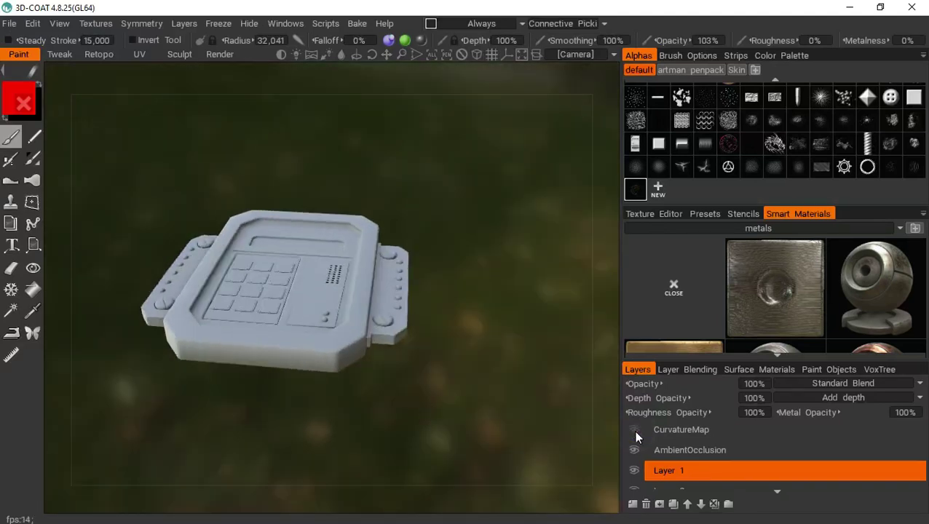
click(634, 430)
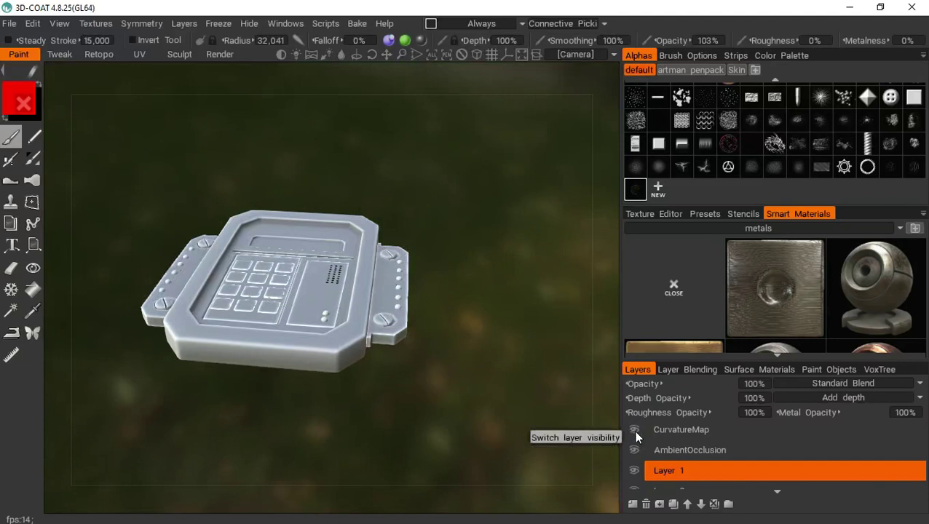
drag(427, 387, 142, 409)
drag(209, 401, 73, 349)
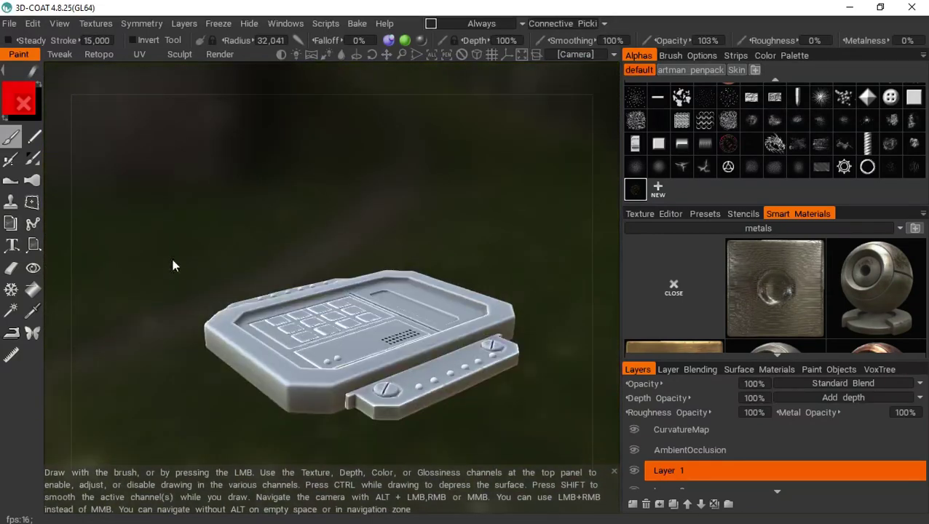
drag(142, 315, 457, 365)
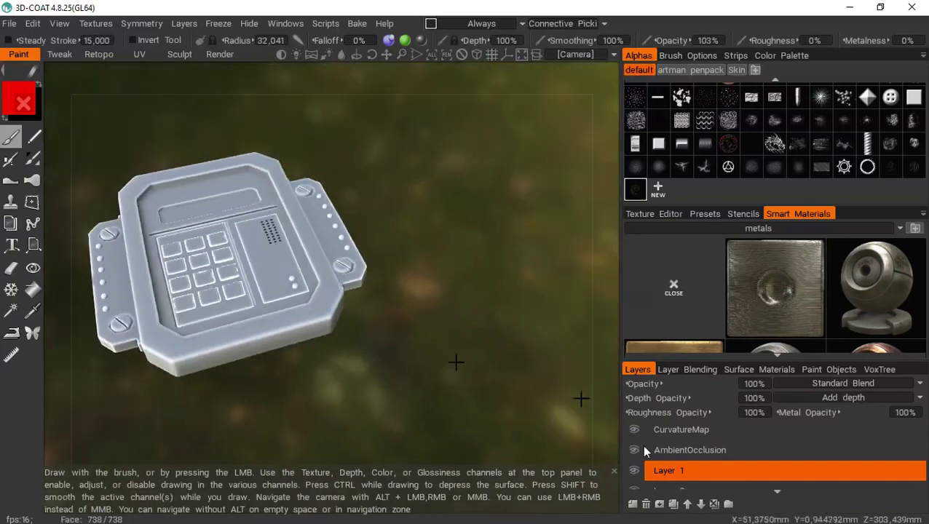
click(631, 432)
- Rename Layer 1 as Base
drag(388, 53, 487, 117)
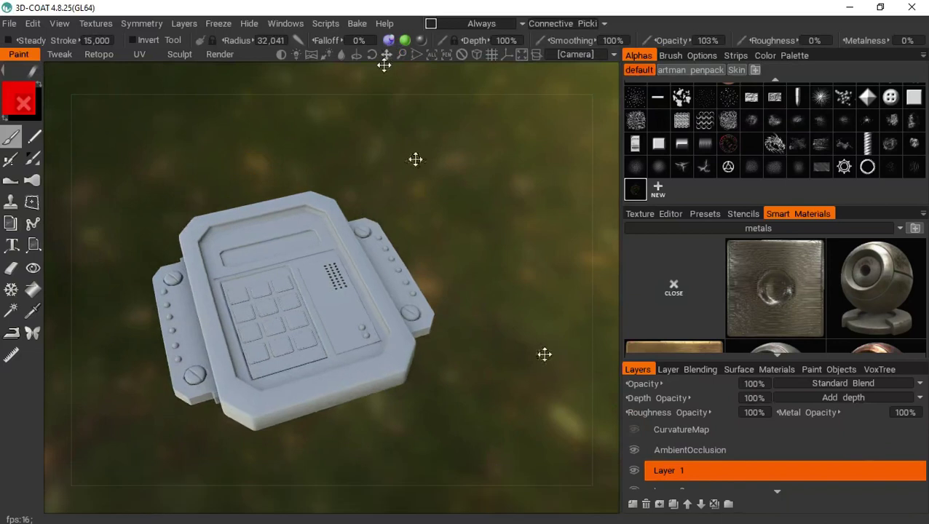
double_click(667, 471)
text(Base)
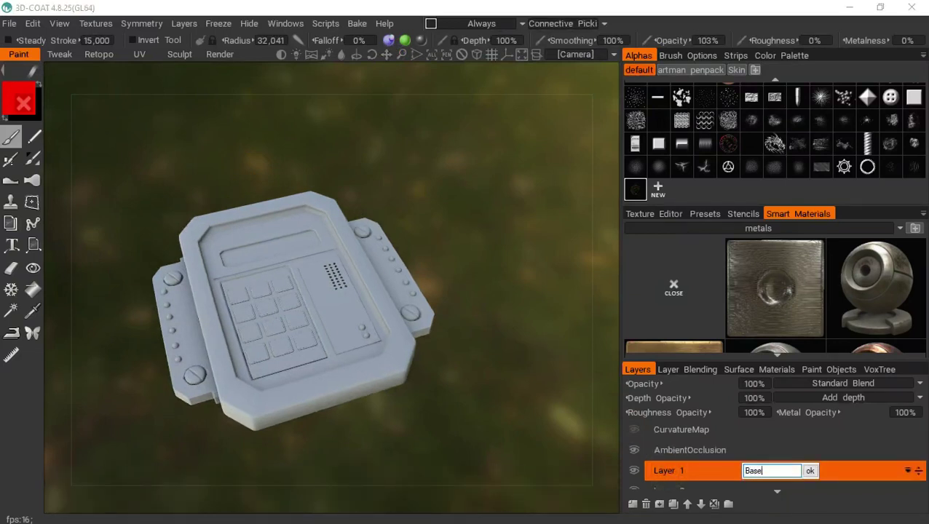
key(Return)
drag(550, 293, 517, 372)
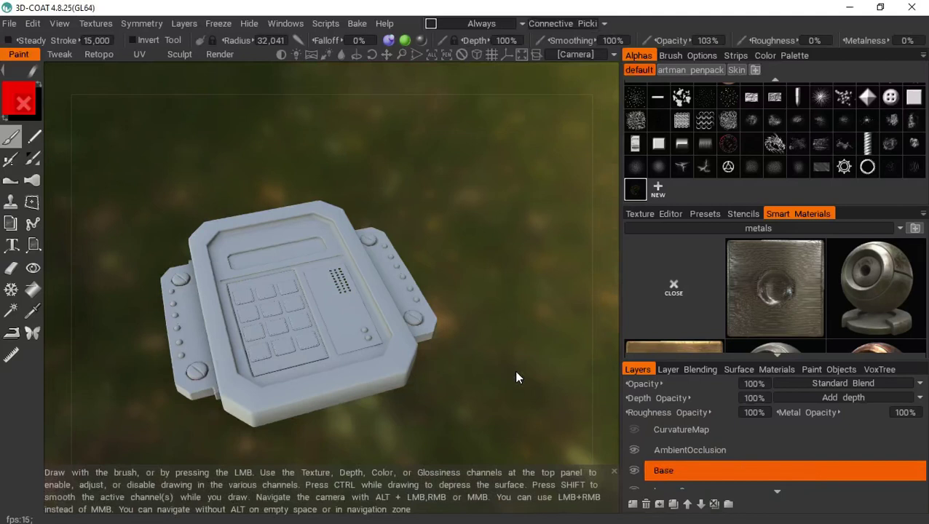
- Browse the default and metals smart material folders for a suitable base metal
click(769, 230)
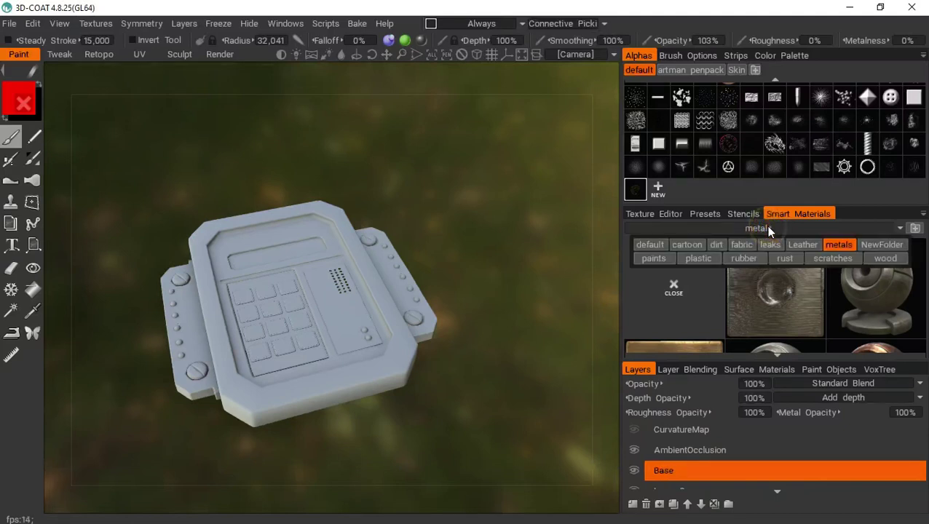
click(650, 245)
click(702, 232)
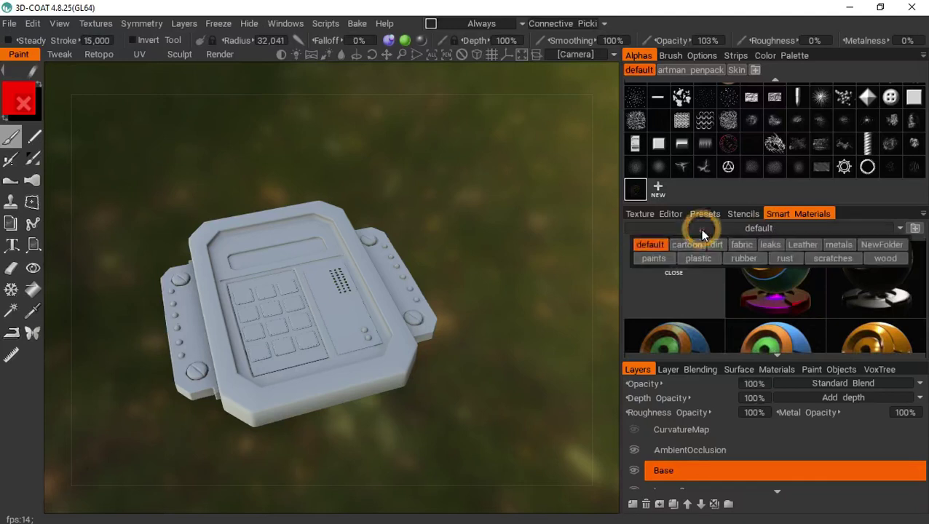
click(837, 245)
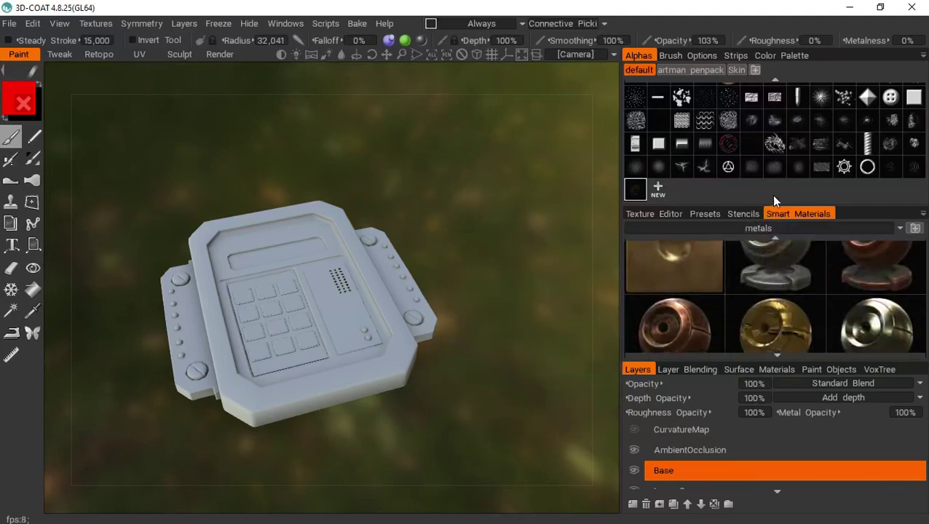
scroll(754, 324, down, 6)
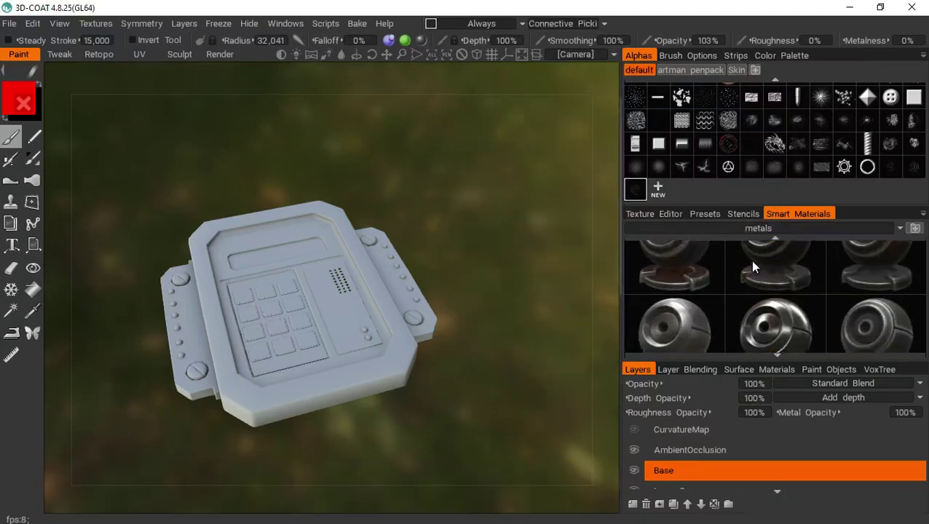
scroll(755, 291, down, 1)
scroll(753, 290, down, 1)
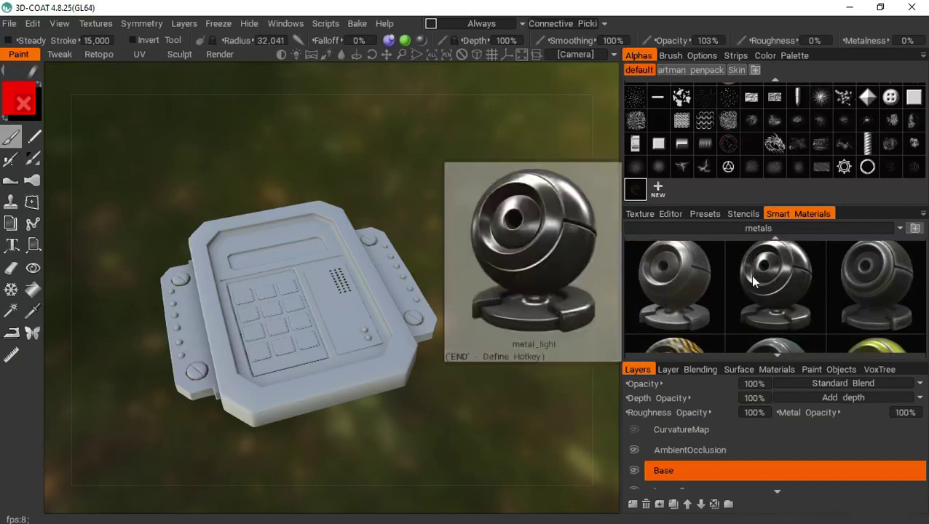
scroll(754, 268, down, 1)
scroll(761, 314, down, 1)
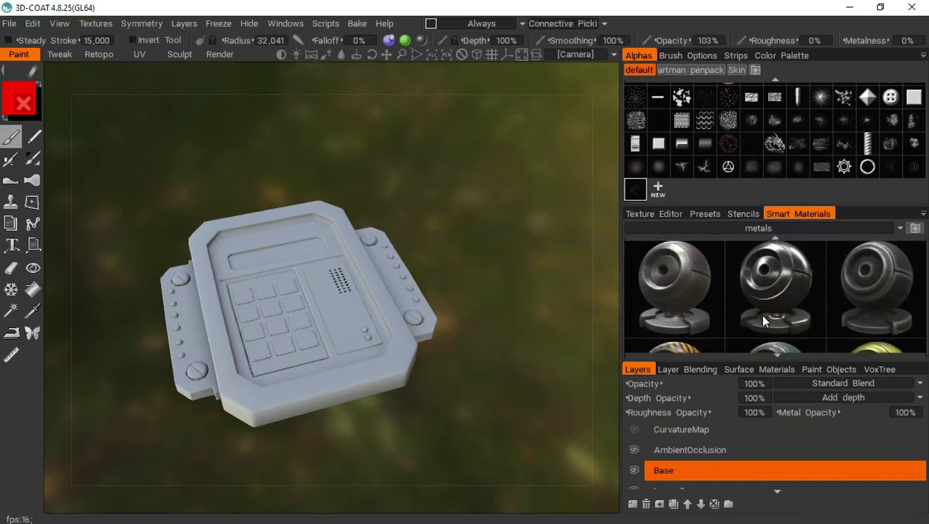
scroll(775, 356, down, 1)
scroll(774, 356, down, 3)
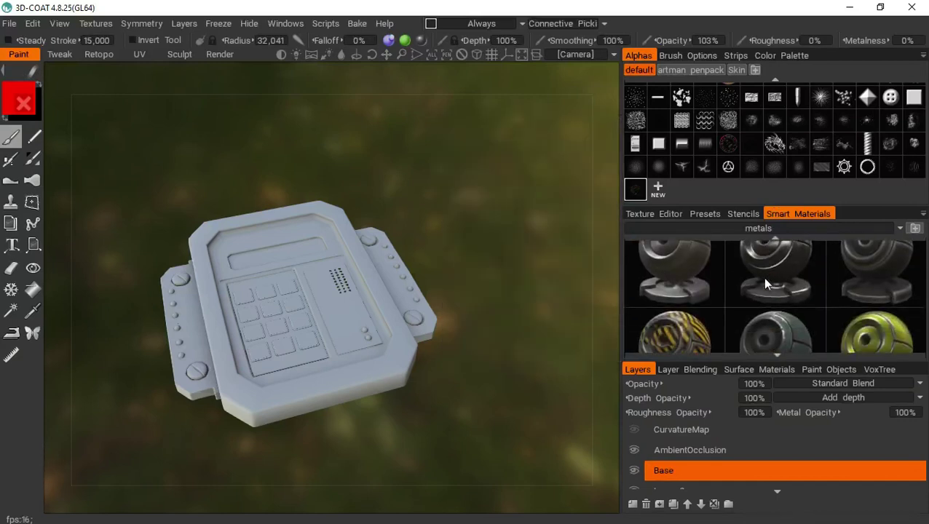
drag(771, 255, 763, 196)
scroll(768, 293, down, 2)
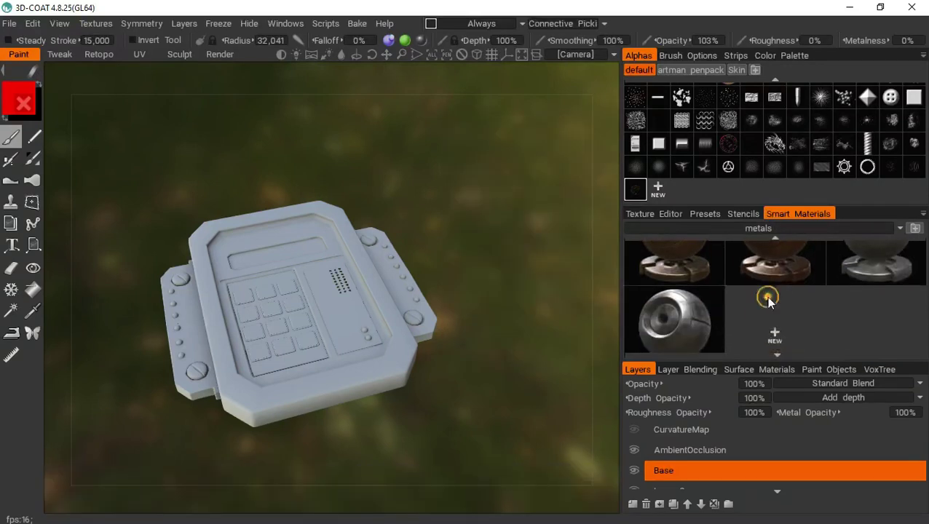
scroll(818, 297, up, 3)
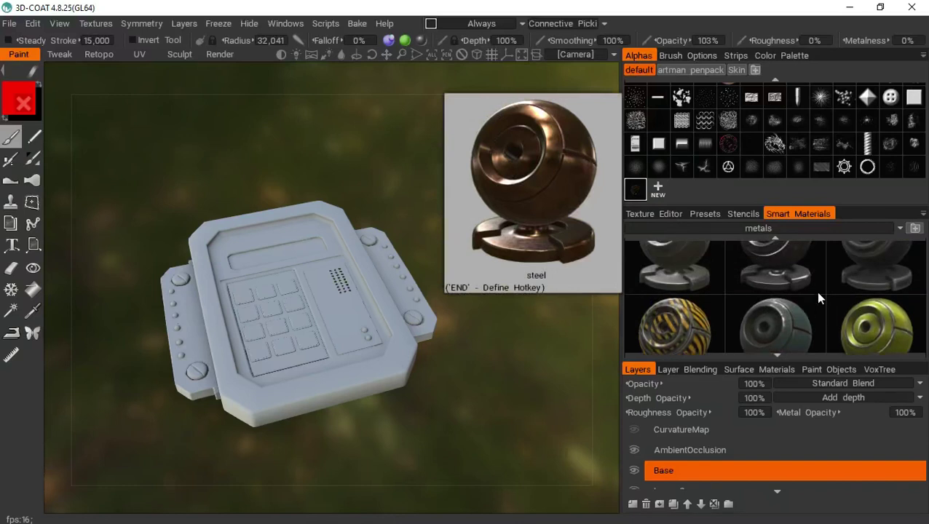
- Select the metal_old smart material, preview it over the keypad, and collapse the preview
mouse_move(870, 314)
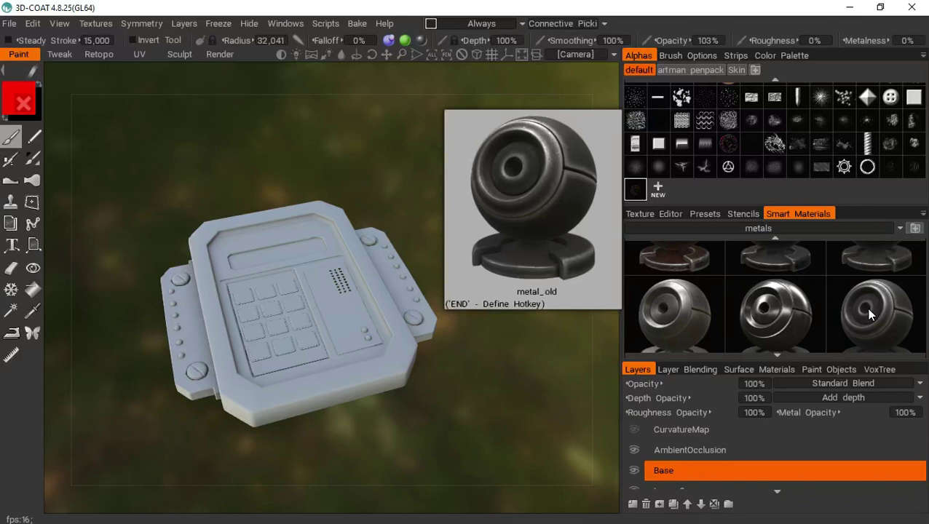
click(868, 310)
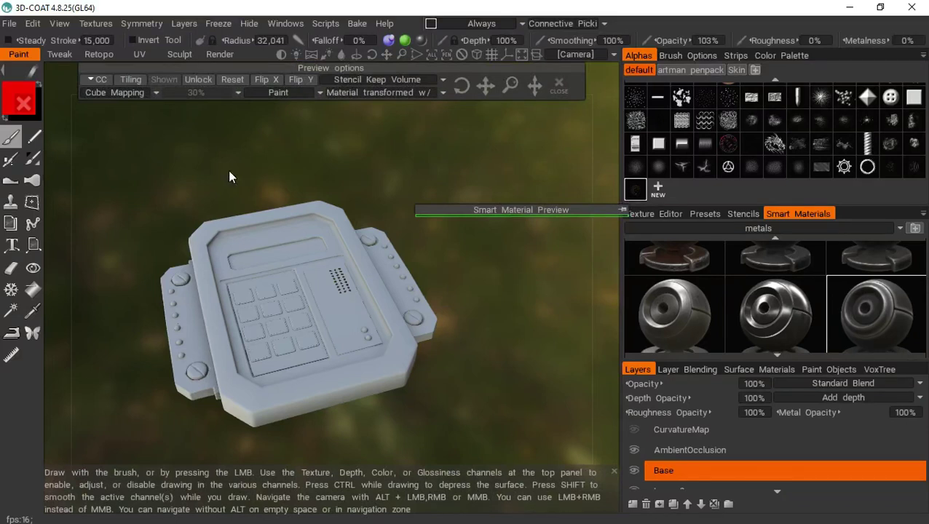
drag(355, 195, 303, 166)
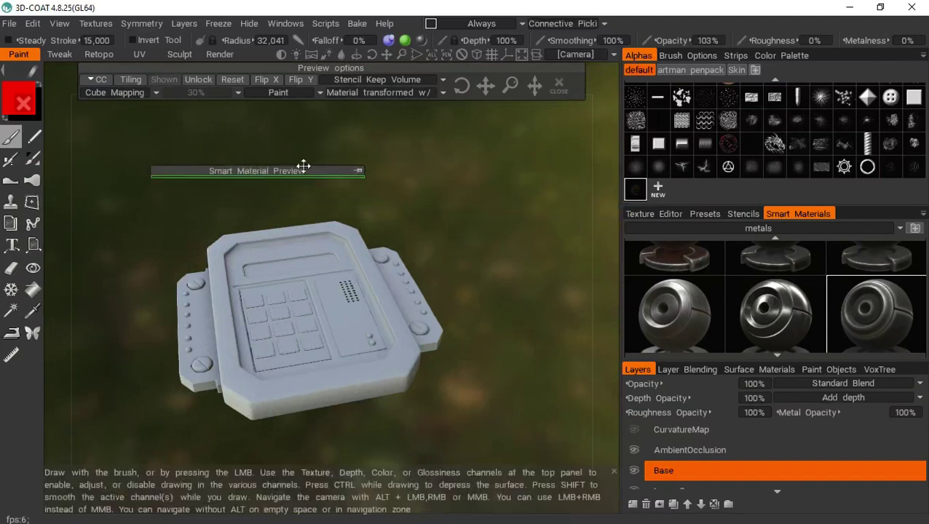
click(358, 171)
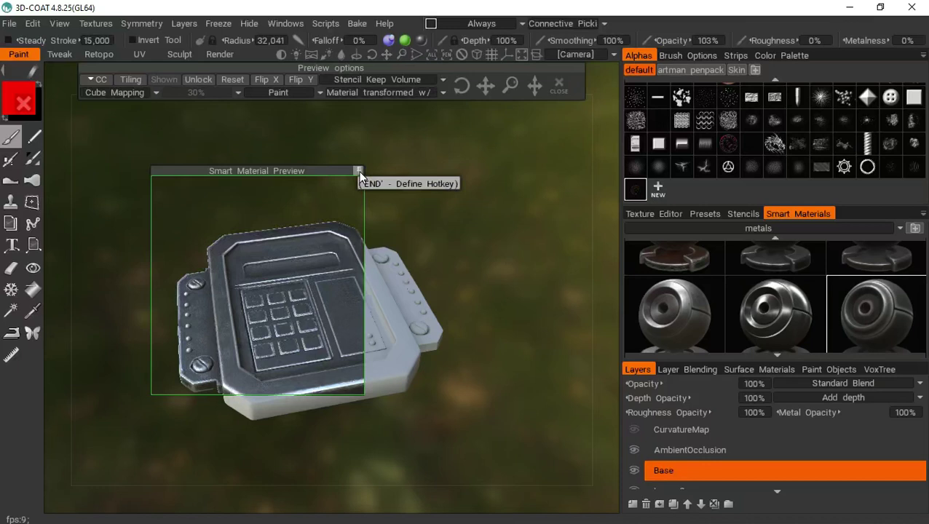
click(359, 171)
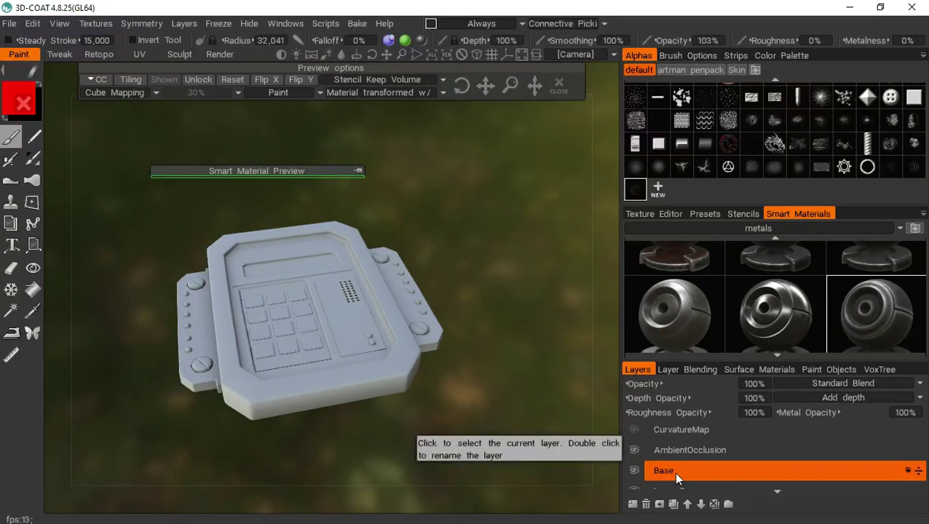
- Fill the keypad's main frame with metal_old on the Base layer, using the Fill tool with the first soft round alpha
click(32, 297)
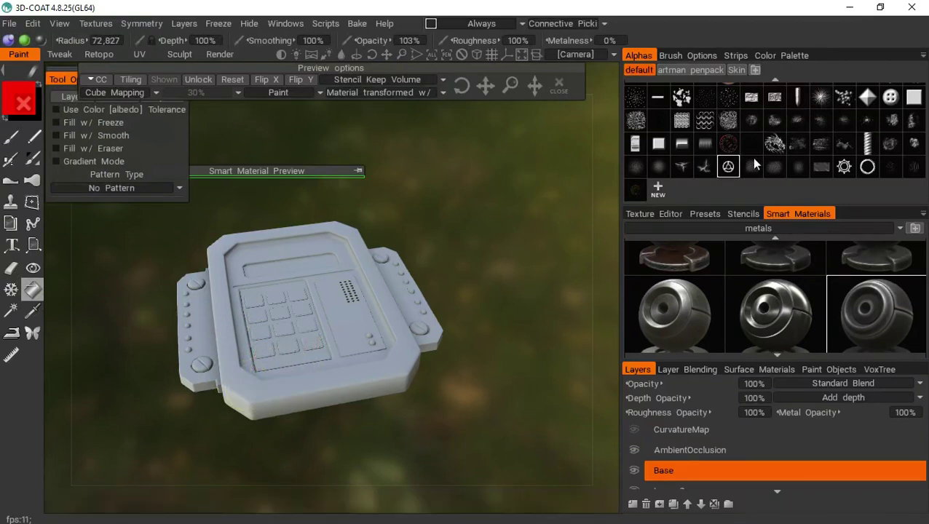
scroll(751, 157, up, 2)
click(640, 96)
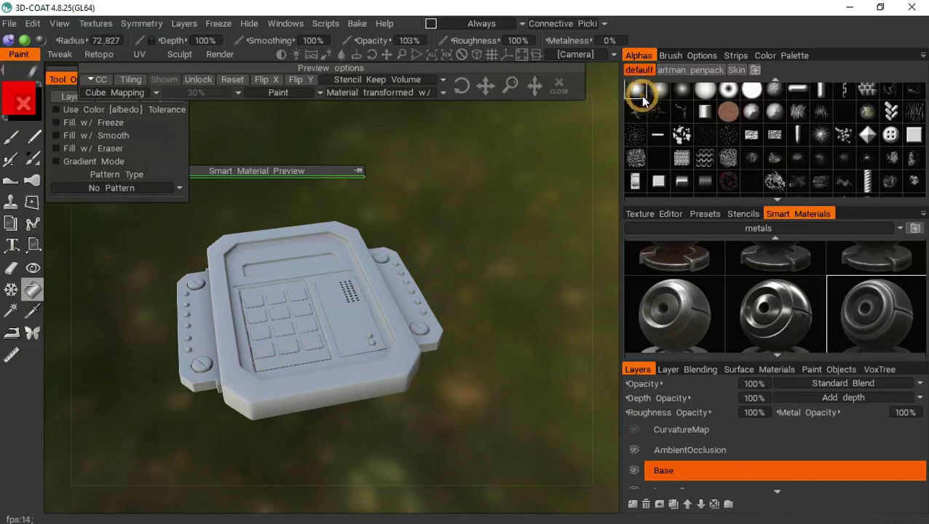
click(306, 383)
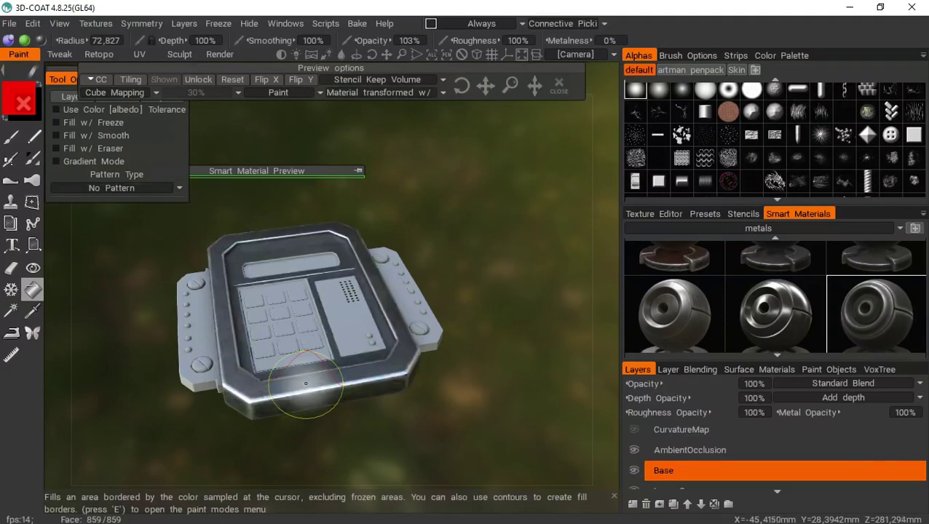
- Examine the filled metal frame, display recess and unpainted keys up close, including their wireframe
drag(412, 245, 450, 300)
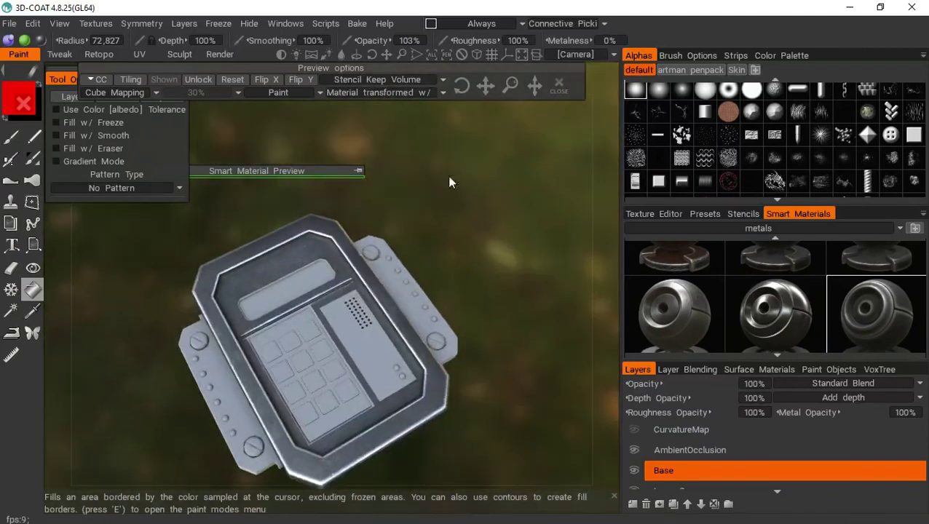
drag(389, 56, 408, 49)
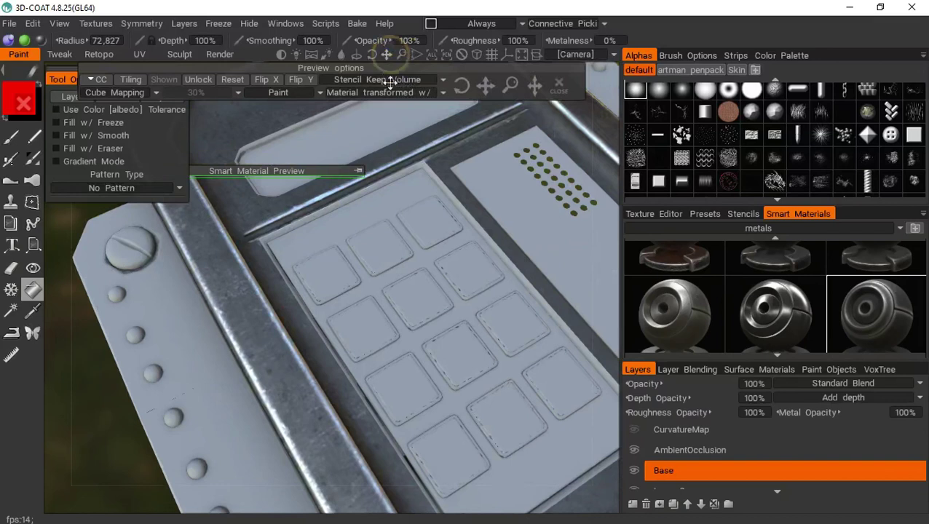
drag(391, 82, 406, 69)
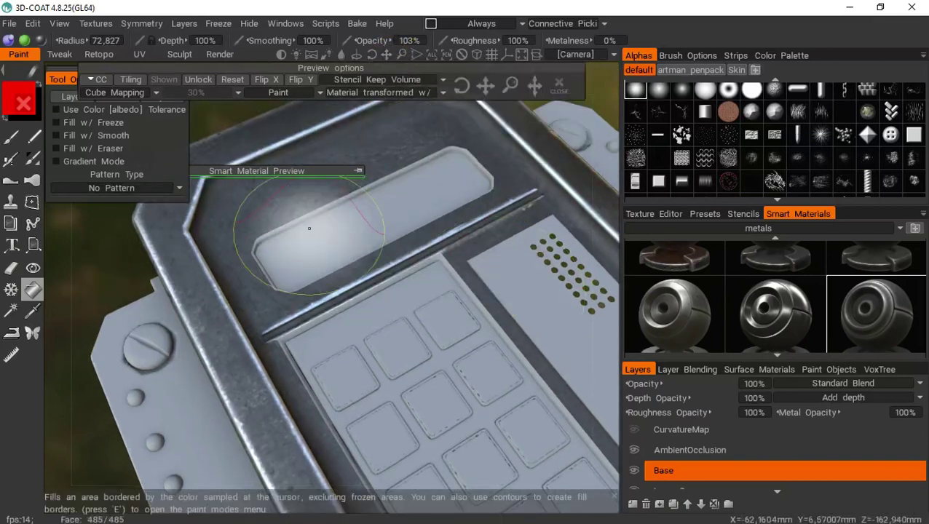
key(w)
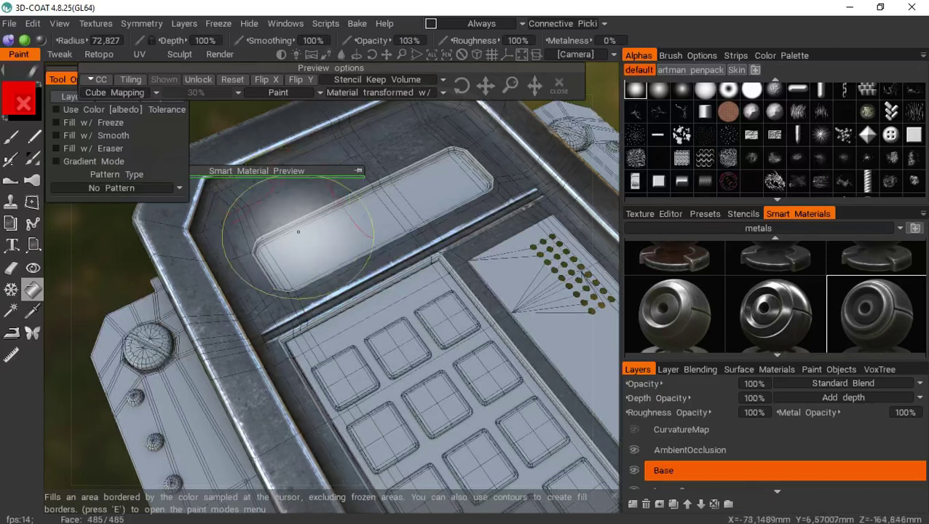
key(w)
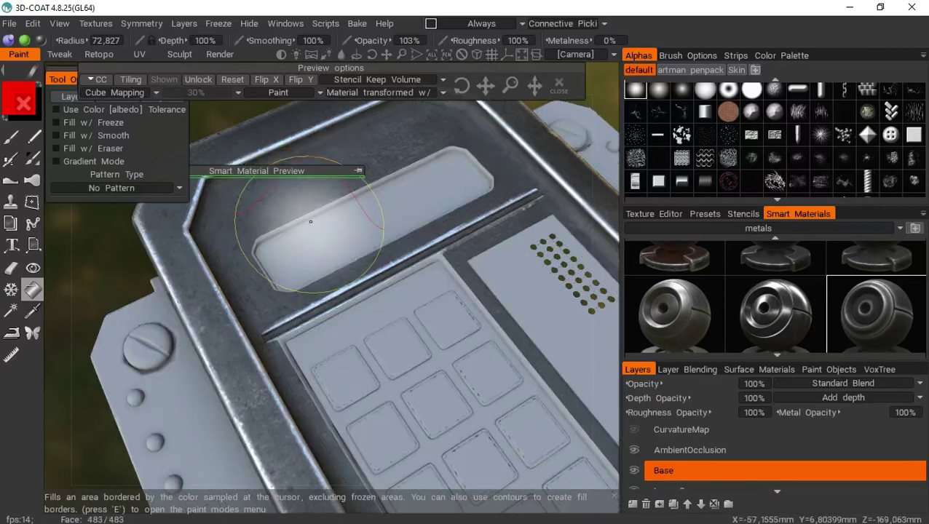
- Fill the bevelled walls of the display recess and the keypad recess with the plain grey metal smart material beside the worn copper one
scroll(697, 333, up, 3)
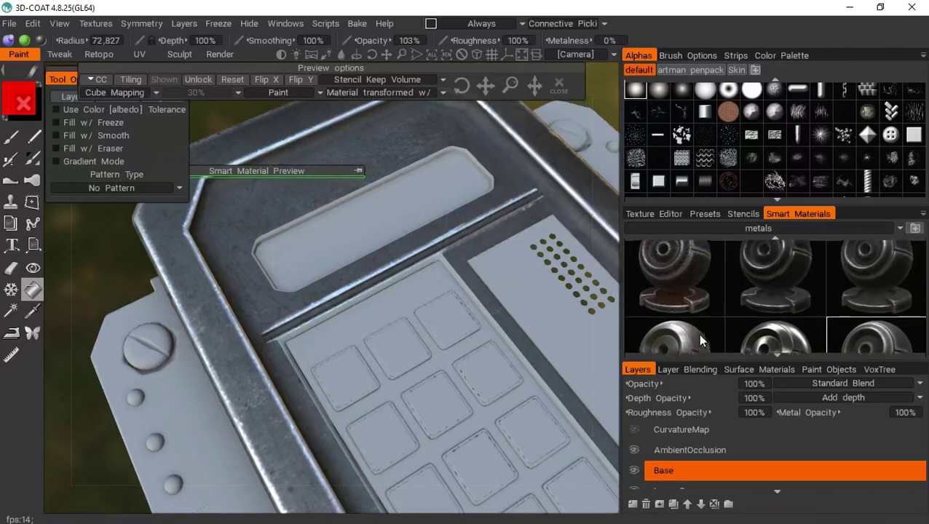
scroll(748, 308, up, 2)
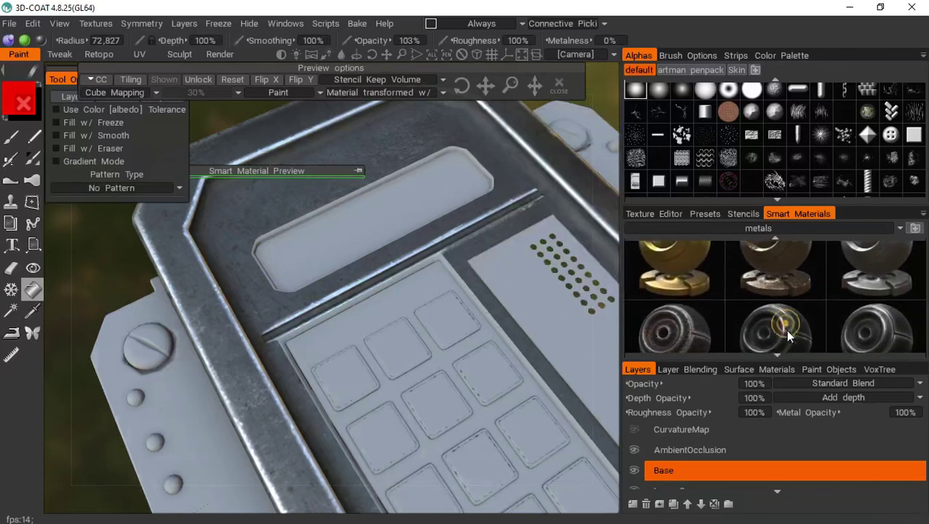
scroll(816, 321, up, 2)
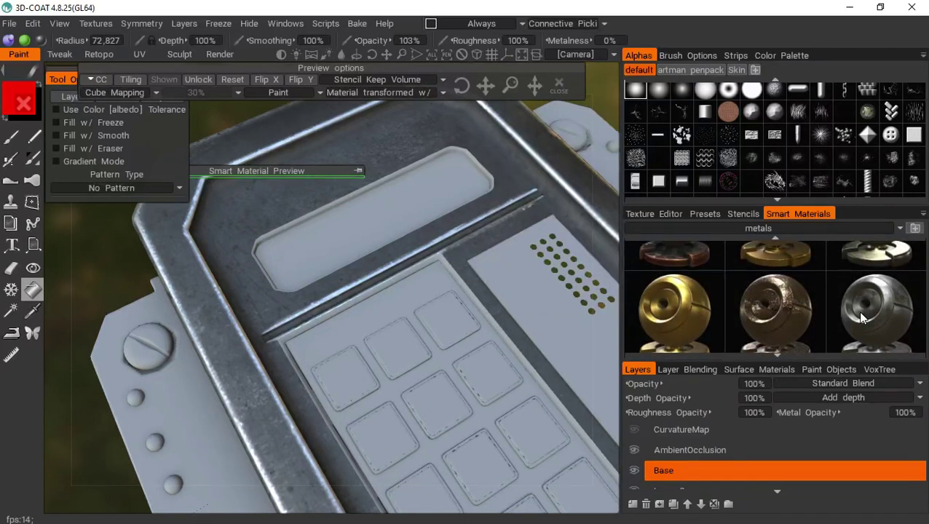
mouse_move(860, 315)
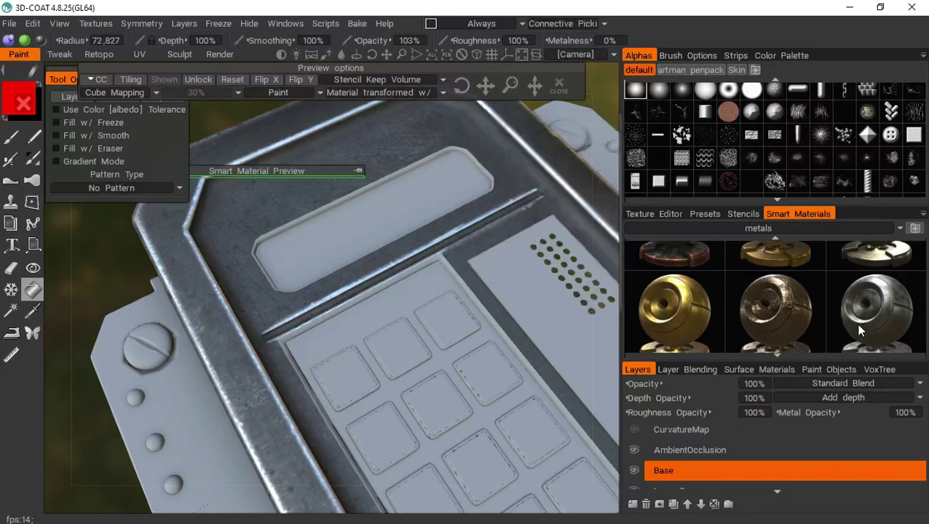
click(860, 314)
mouse_move(860, 315)
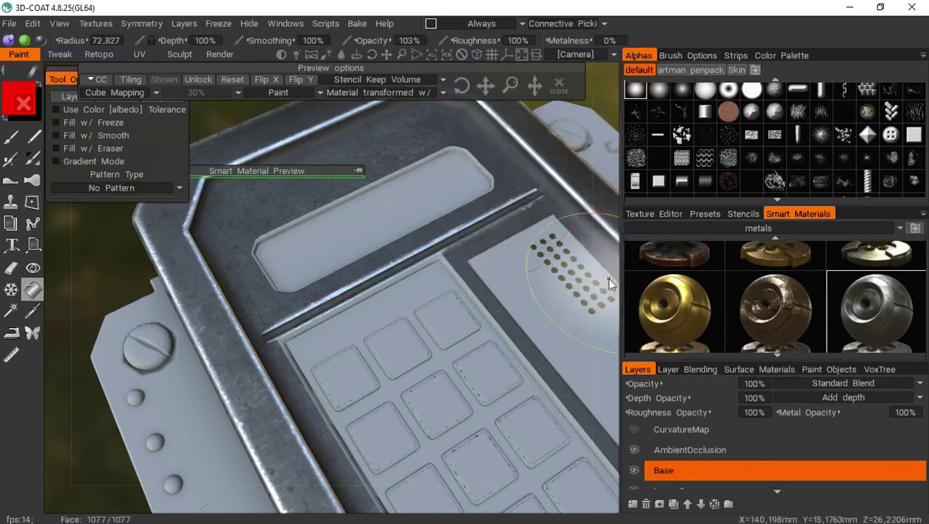
click(318, 212)
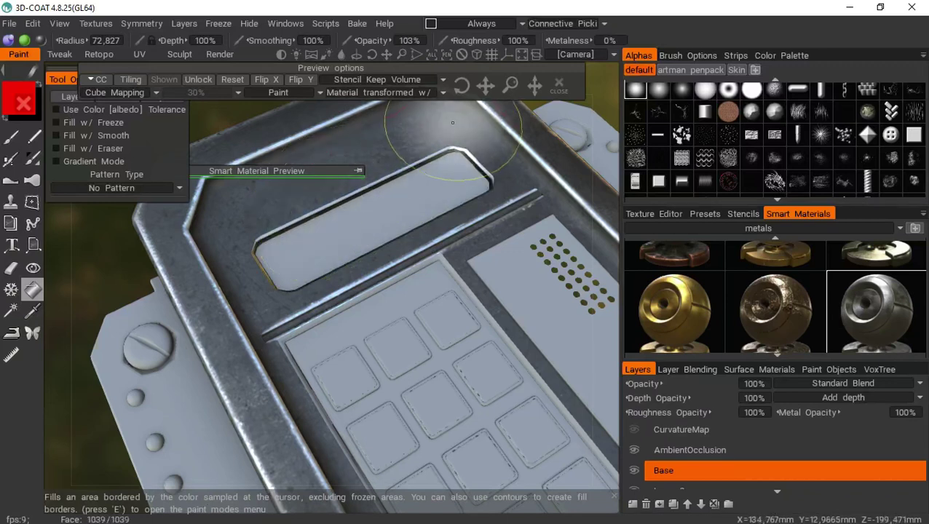
middle_drag(268, 115, 195, 149)
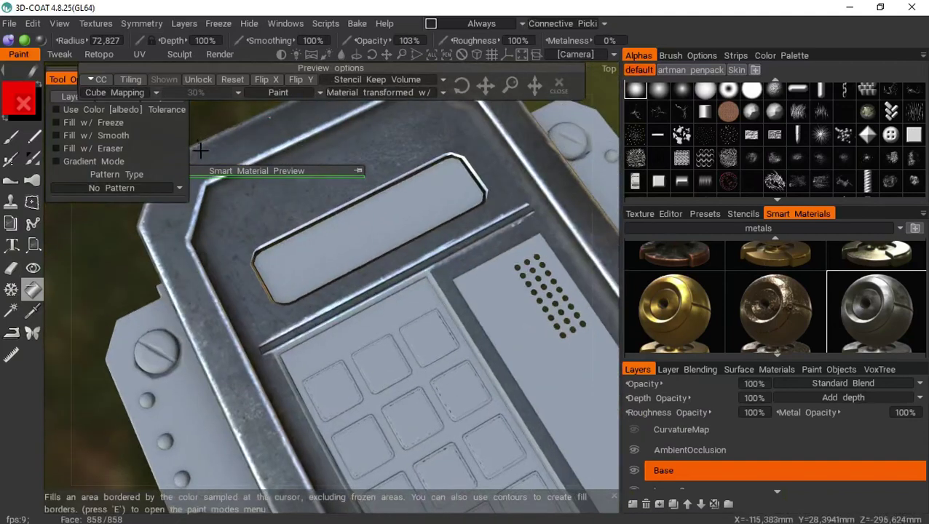
mouse_move(412, 55)
mouse_down()
mouse_move(383, 56)
mouse_move(393, 73)
mouse_move(400, 57)
mouse_move(404, 94)
mouse_up()
click(289, 270)
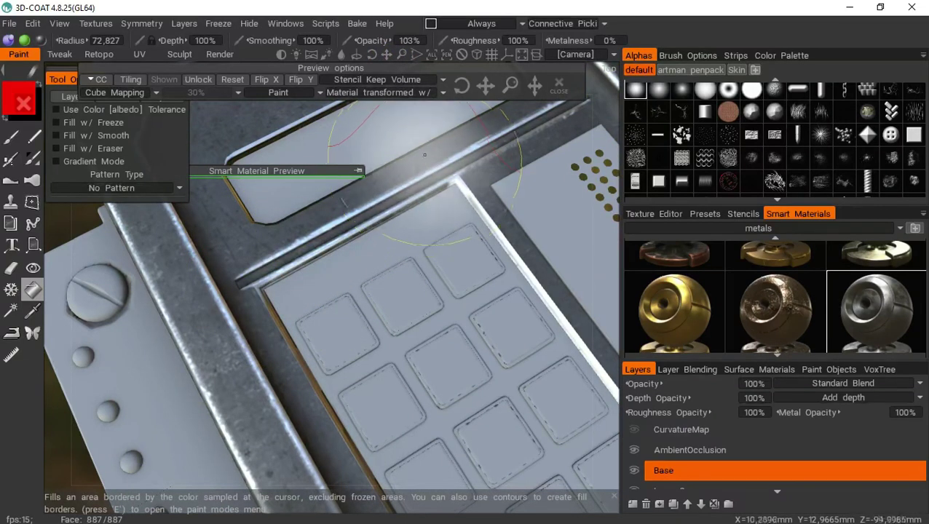
- Fill the recessed keypad backing and the neighbouring speaker panel with the metal_gun smart material
drag(400, 54, 409, 56)
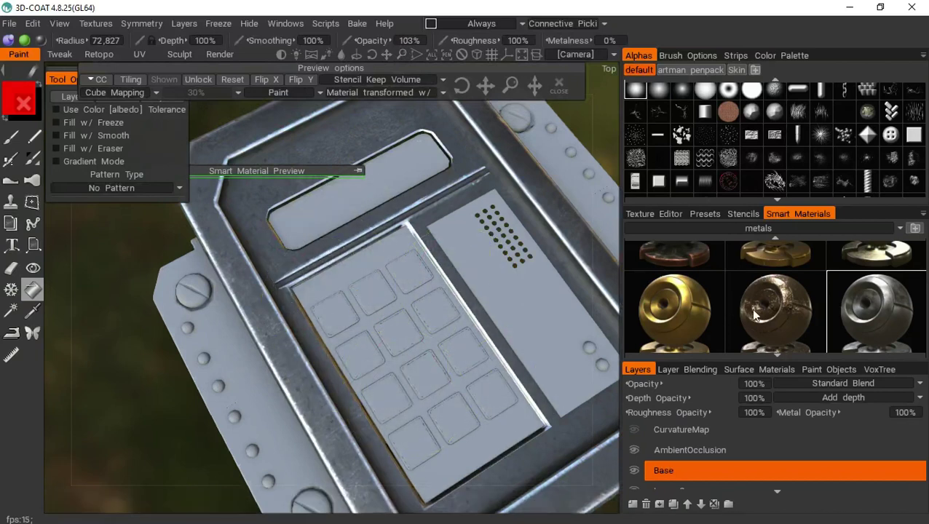
scroll(752, 255, down, 2)
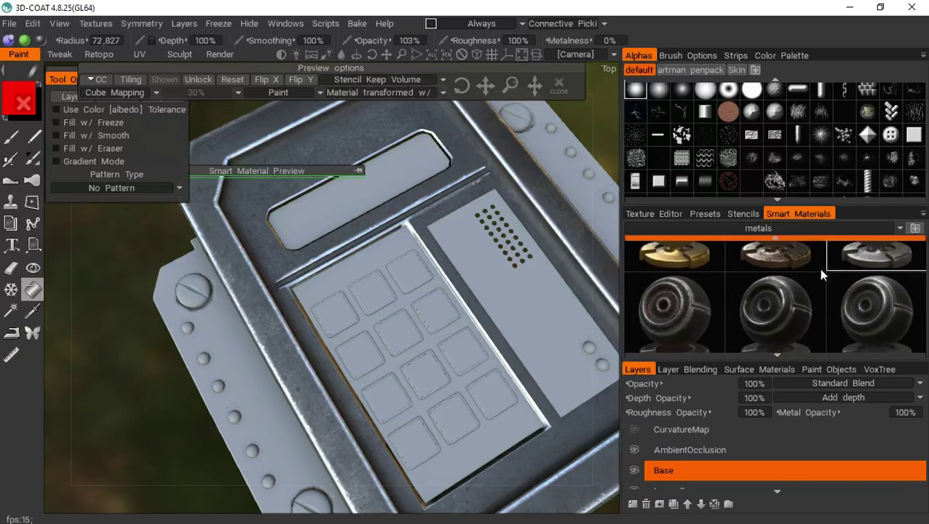
mouse_move(810, 310)
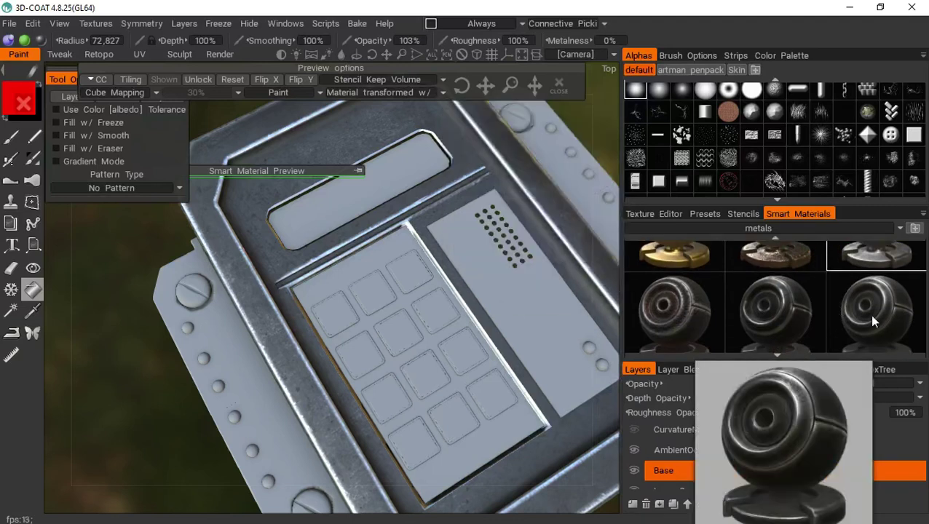
scroll(866, 284, down, 1)
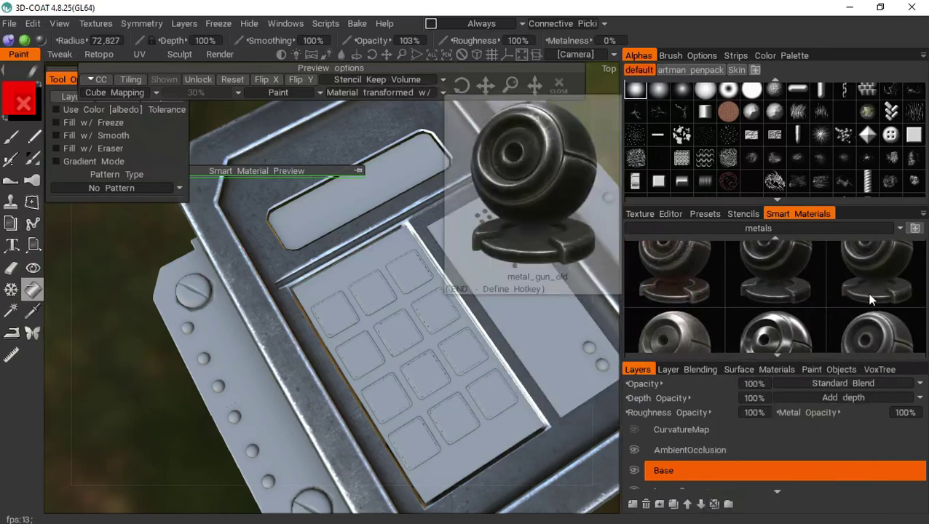
mouse_move(796, 283)
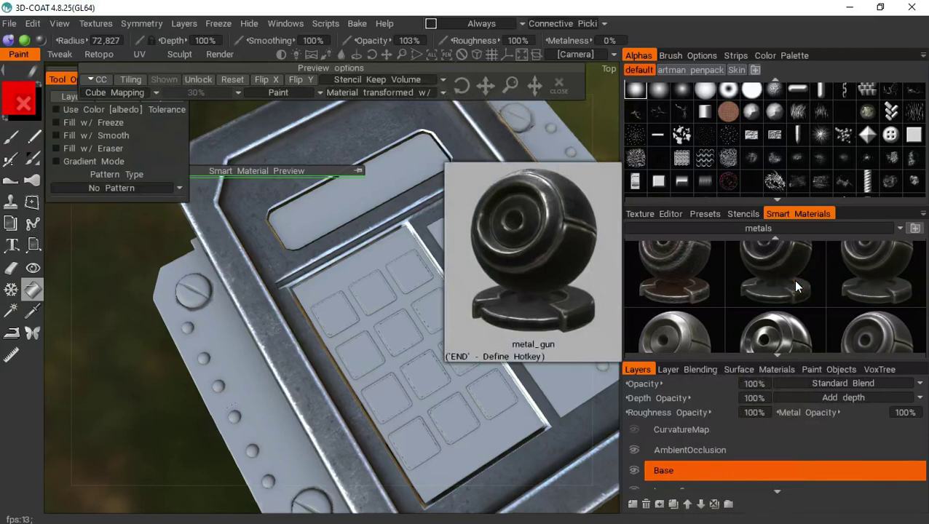
click(796, 284)
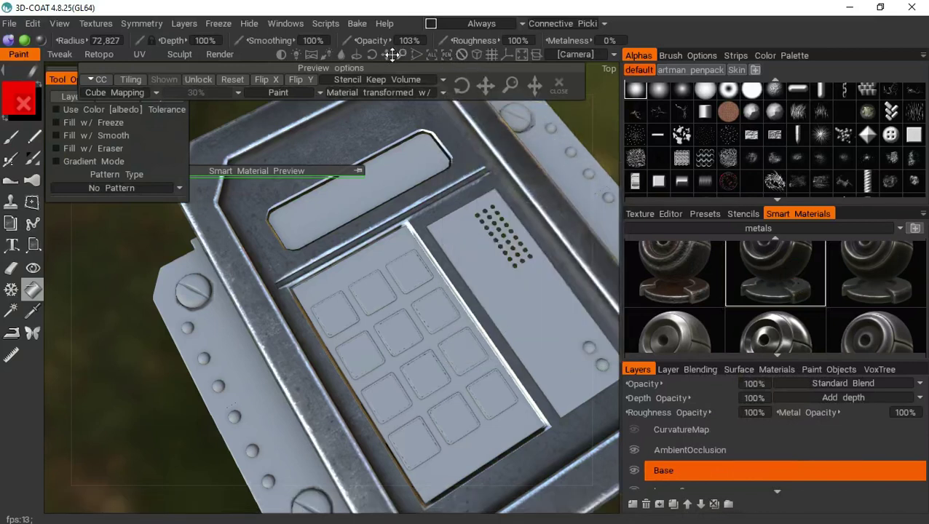
drag(391, 55, 351, 29)
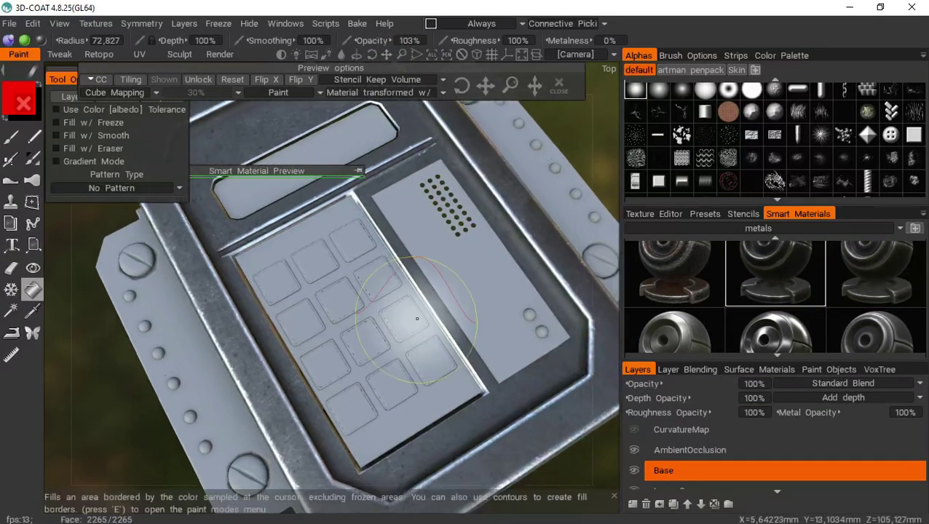
click(419, 410)
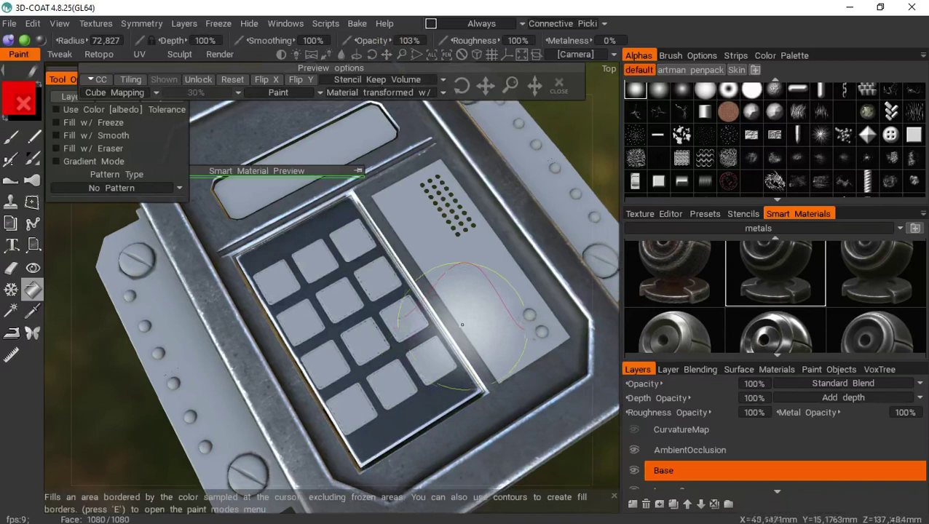
click(466, 322)
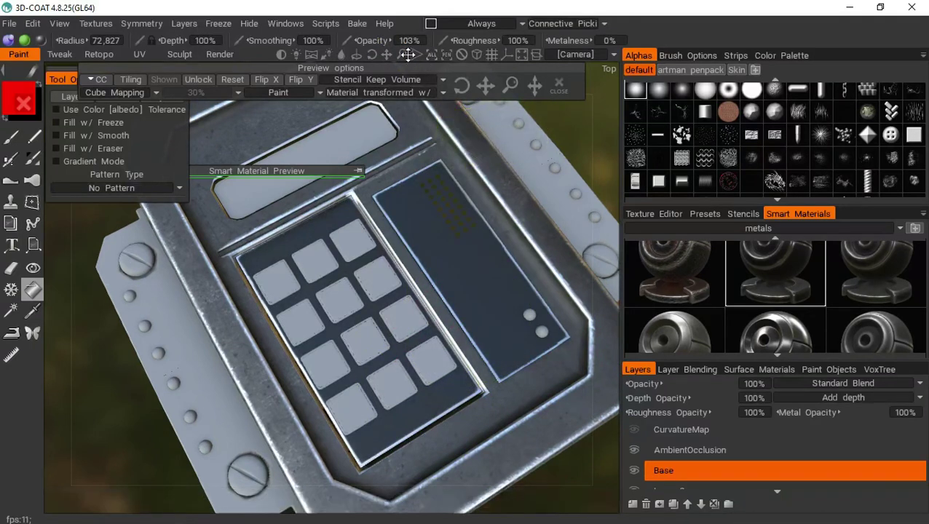
- Inspect the dark panels from several angles, then select the metal_old smart material for the keys
drag(404, 54, 485, 121)
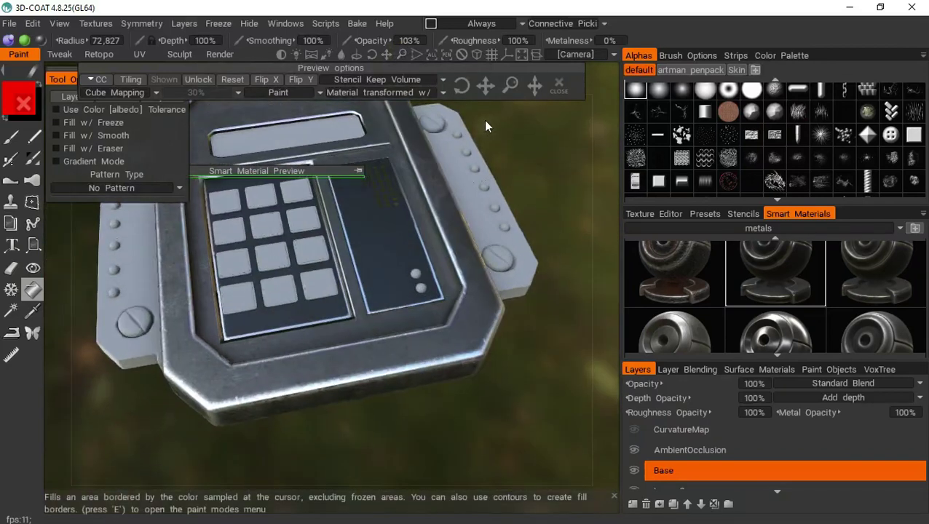
drag(489, 120, 402, 56)
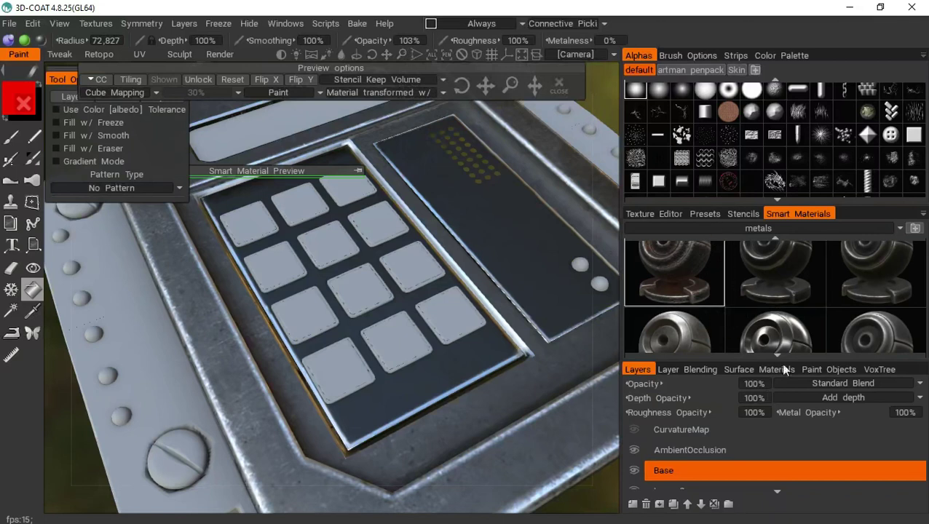
scroll(780, 269, down, 2)
mouse_move(778, 273)
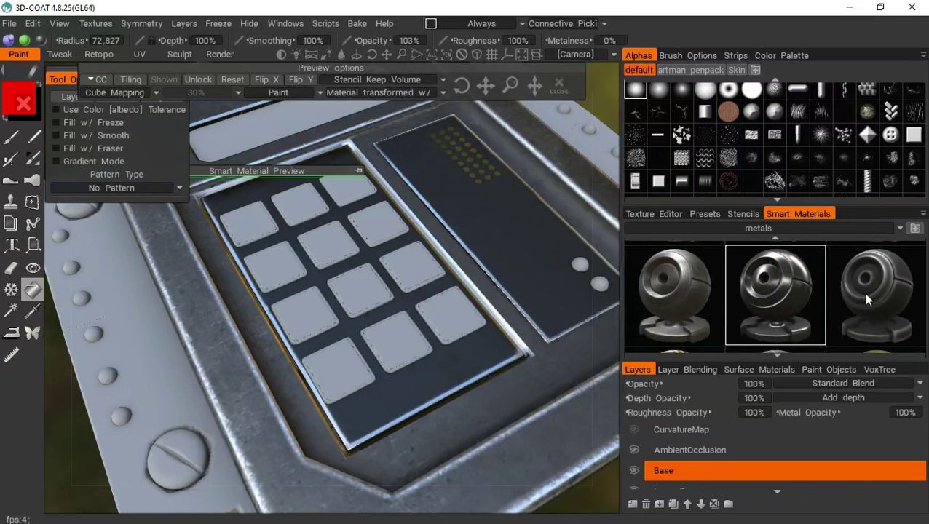
mouse_move(866, 298)
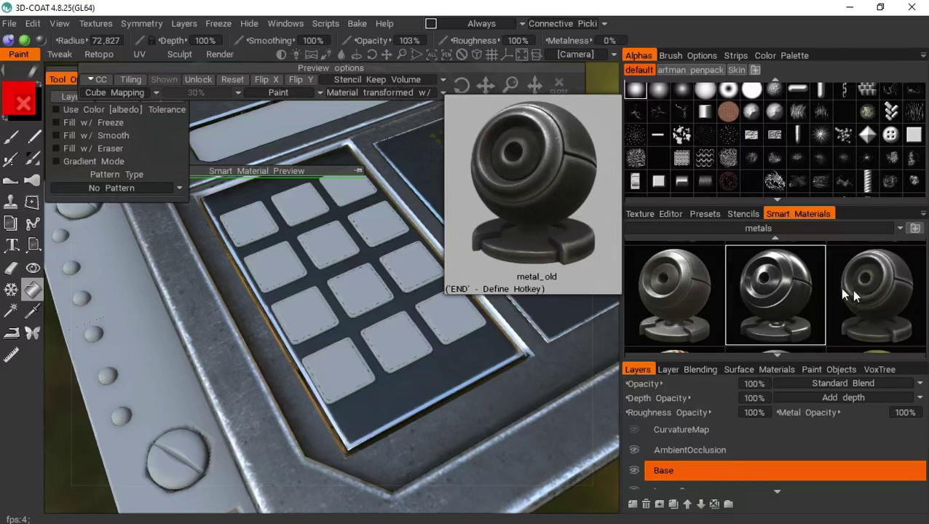
click(870, 305)
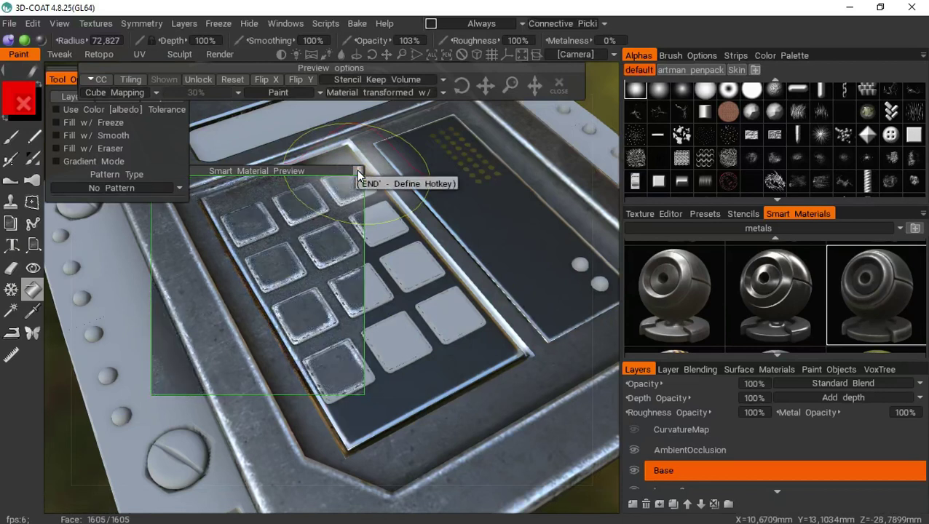
- Fill all twelve keypad keys one by one with the metal_old smart material on the Base layer
click(339, 362)
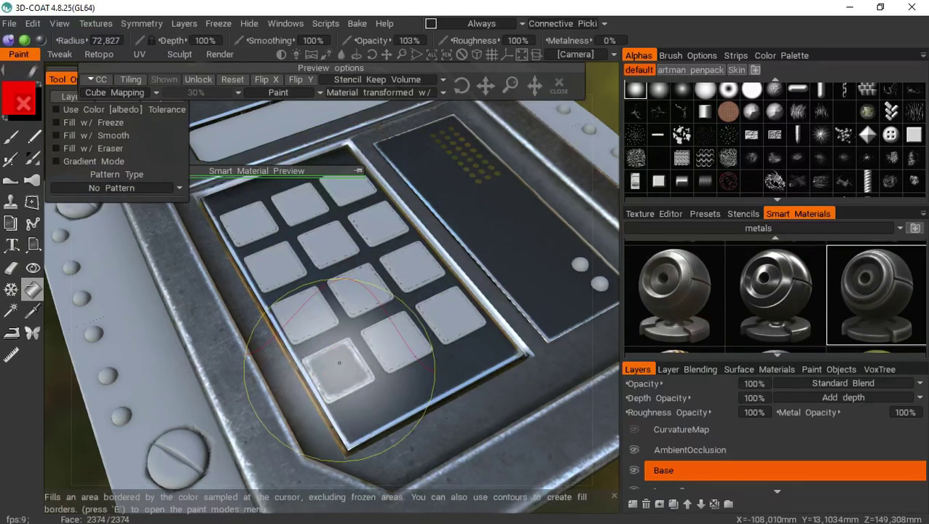
click(393, 339)
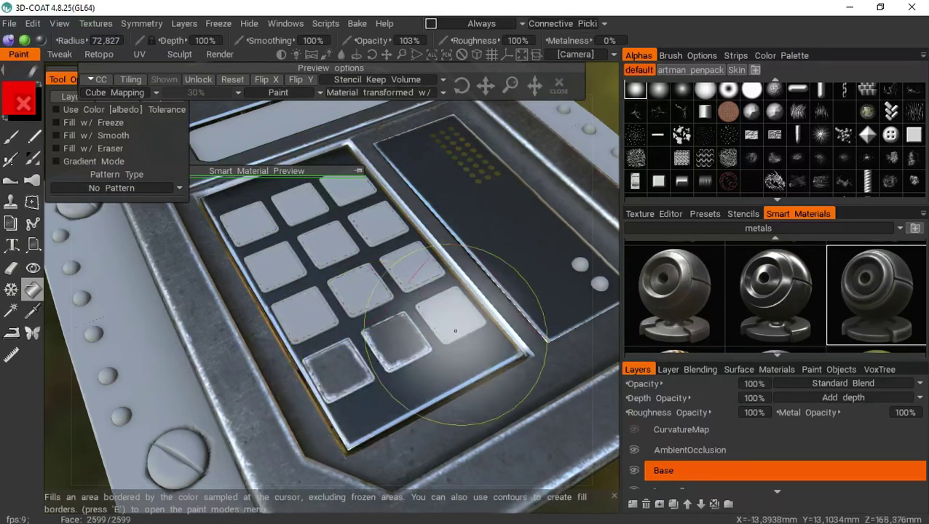
click(453, 328)
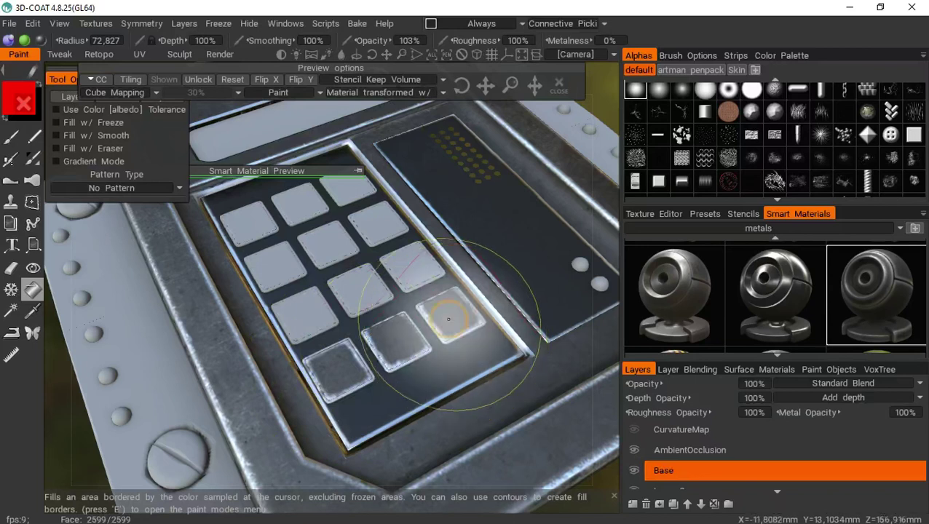
click(415, 277)
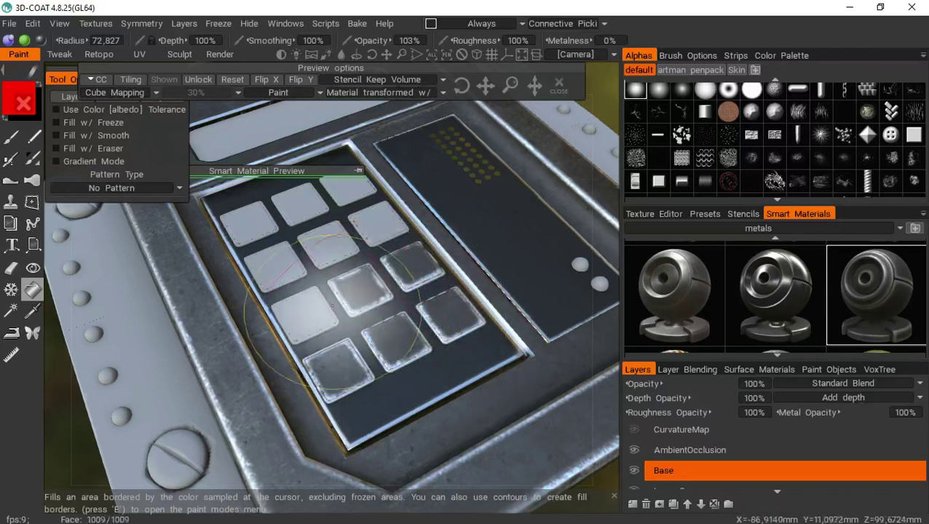
click(306, 310)
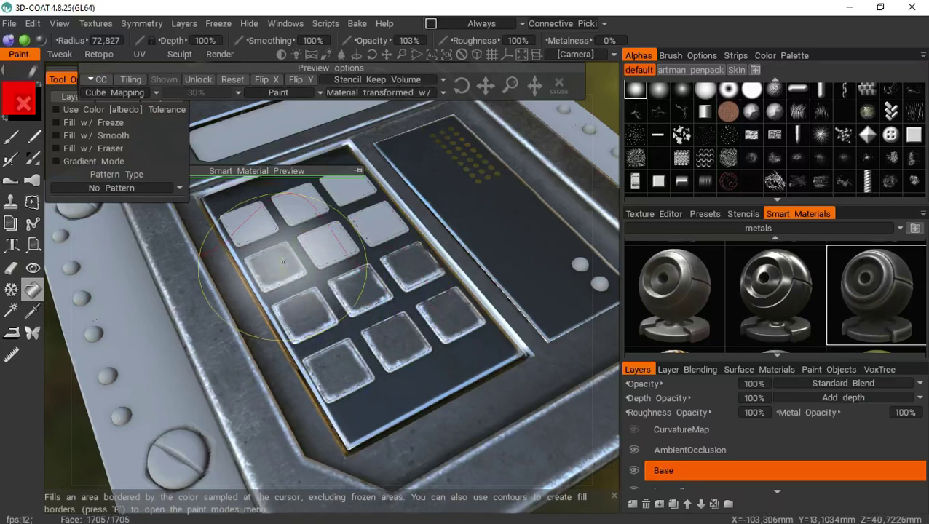
click(328, 244)
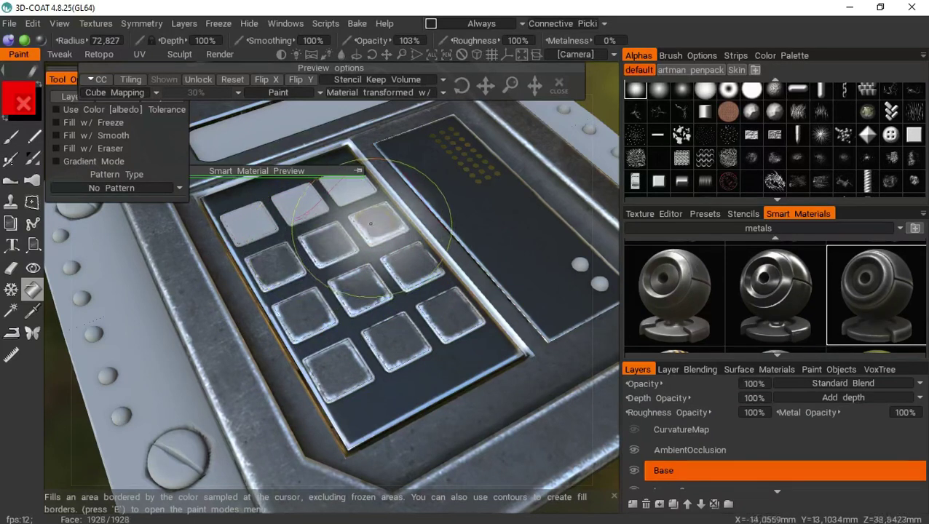
click(373, 226)
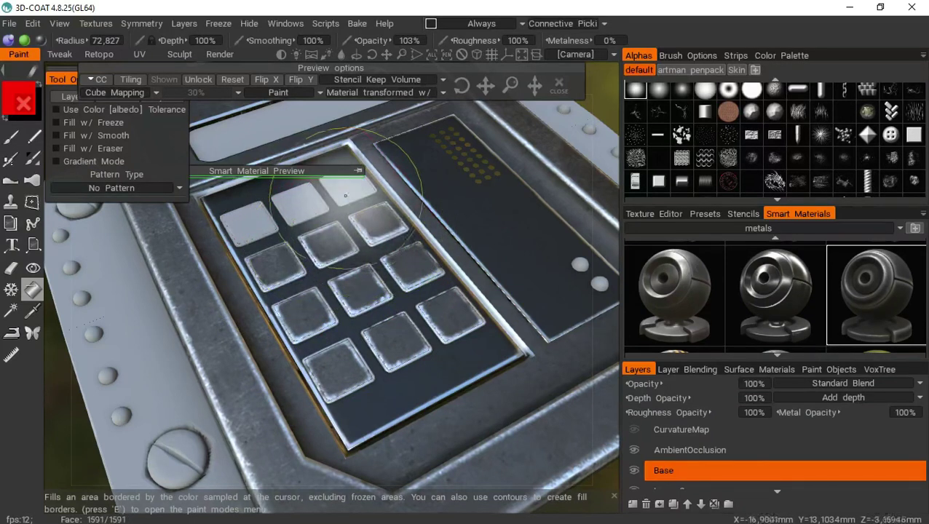
click(298, 205)
click(254, 221)
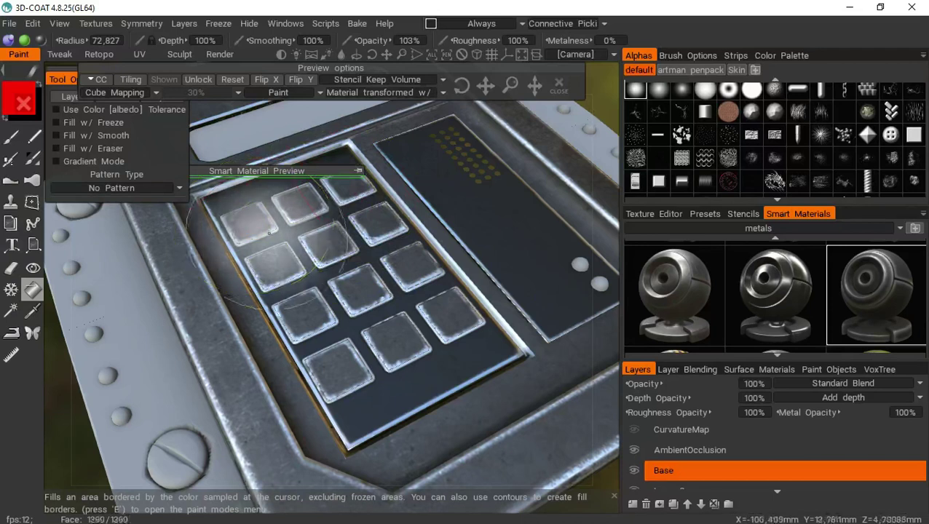
- Move the collapsed material preview off the keys and add a layer named Buttons_rubber above Base
drag(402, 54, 402, 56)
drag(292, 172, 246, 125)
click(632, 503)
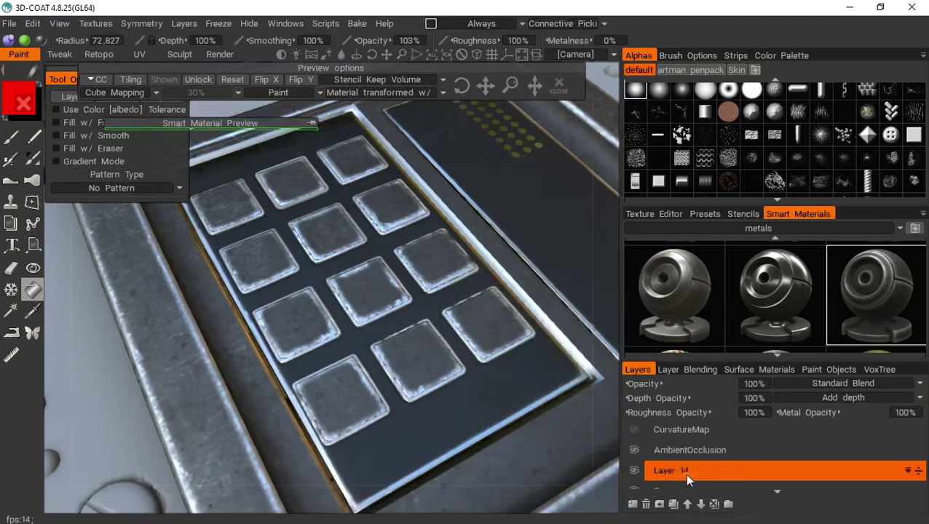
double_click(684, 473)
text(Buttons_)
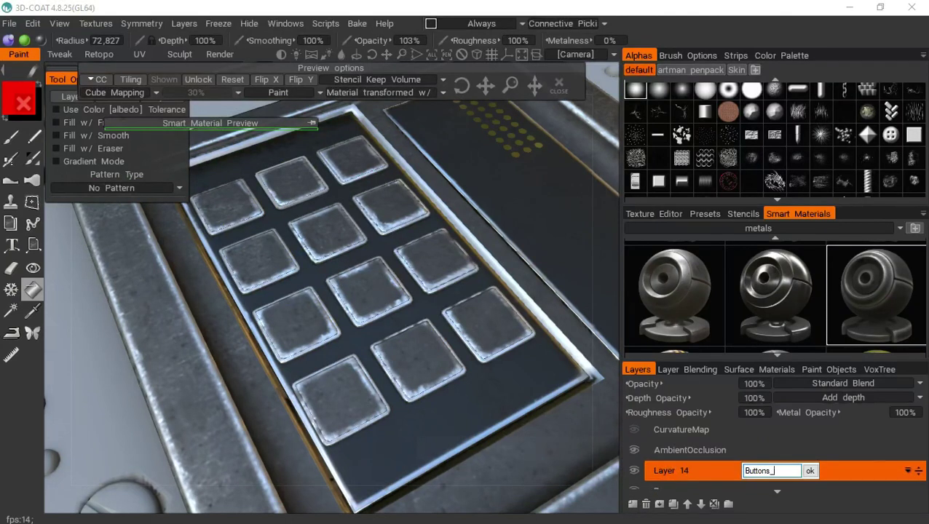
text(rubber)
key(Return)
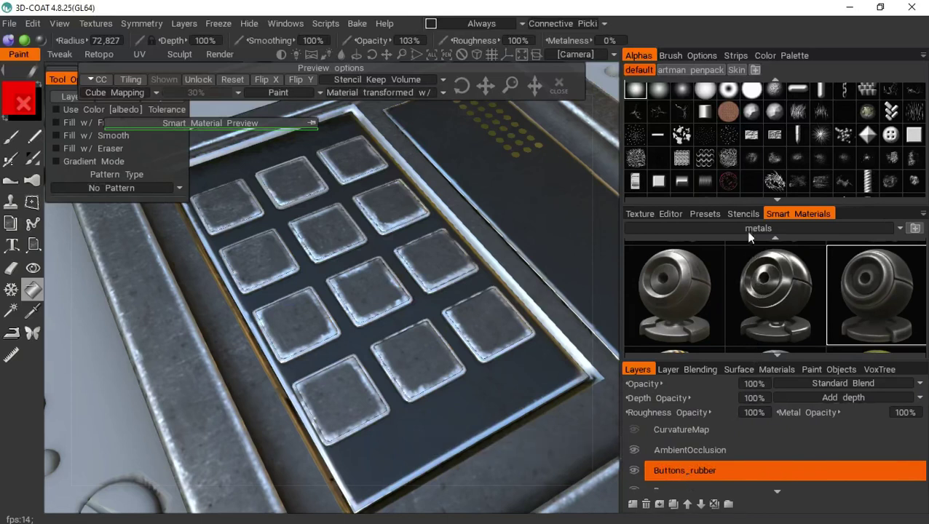
- Browse the plastic and Leather smart material folders for a material suited to the rubber buttons
mouse_move(748, 230)
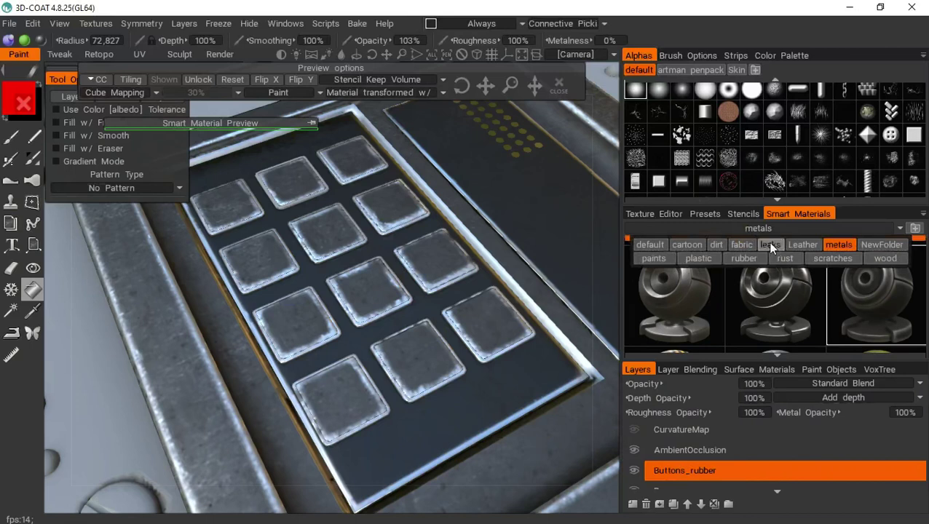
click(703, 260)
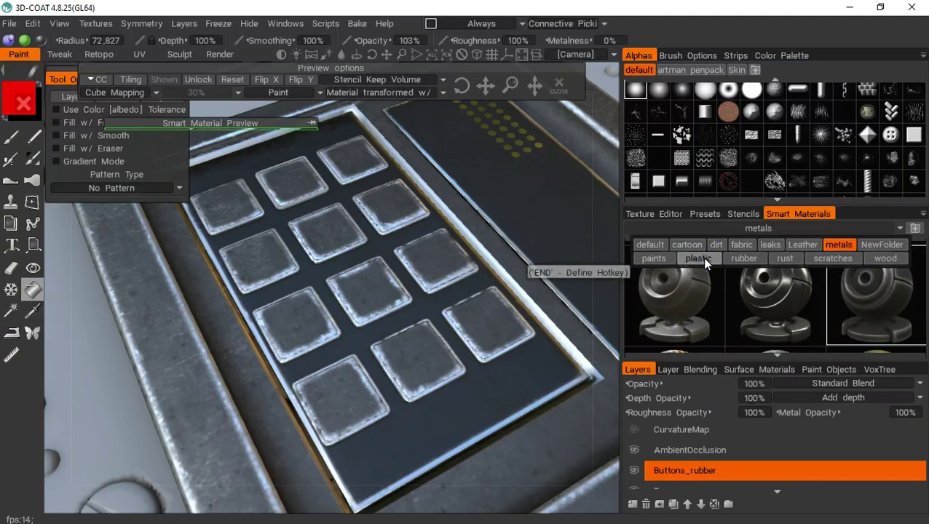
click(702, 257)
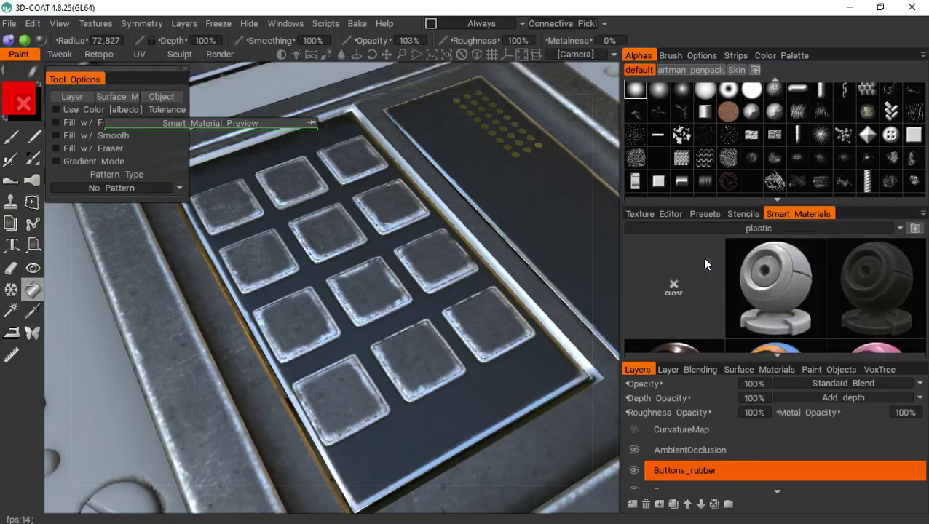
scroll(727, 268, down, 1)
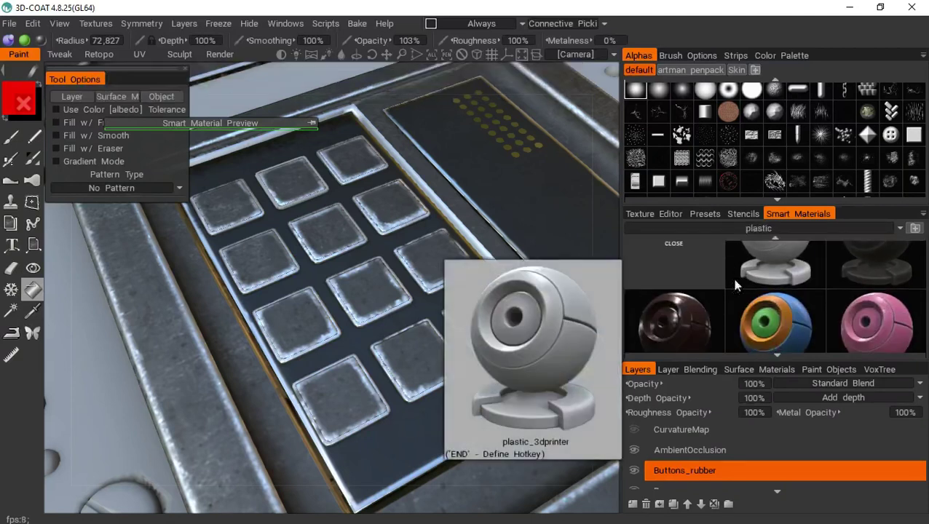
scroll(736, 265, down, 2)
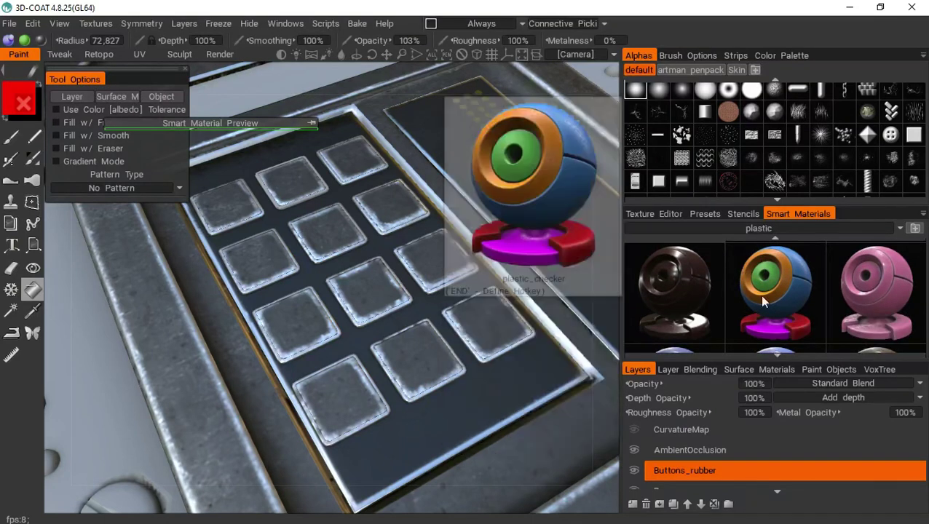
click(742, 227)
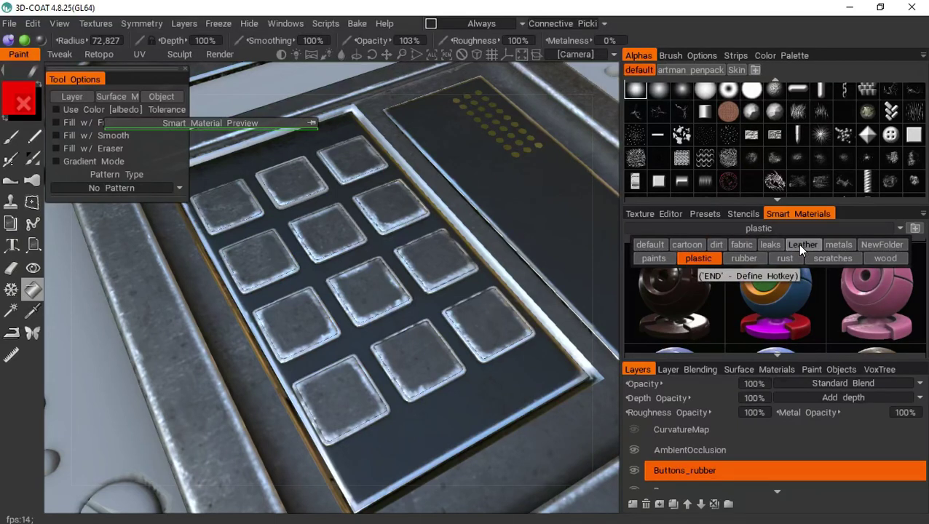
click(801, 248)
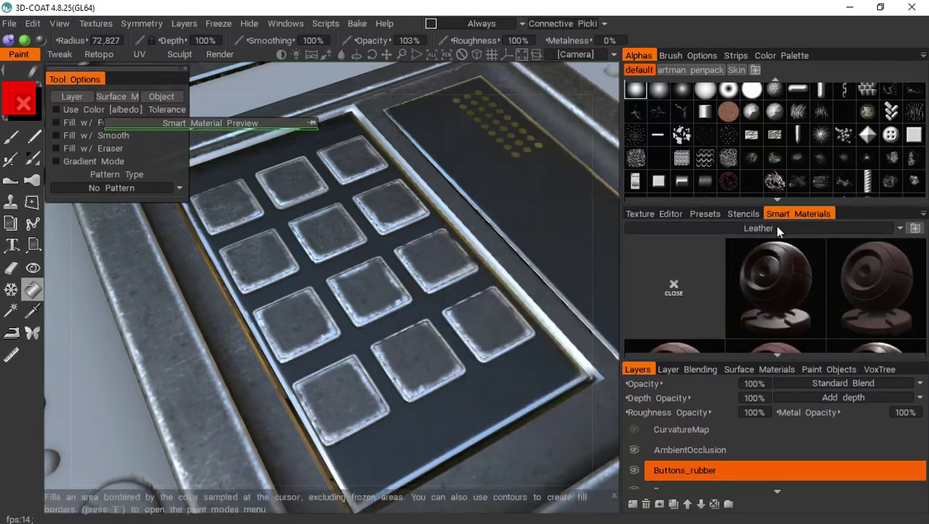
- Select the paint_old_grany smart material from the paints folder
mouse_move(773, 227)
click(674, 260)
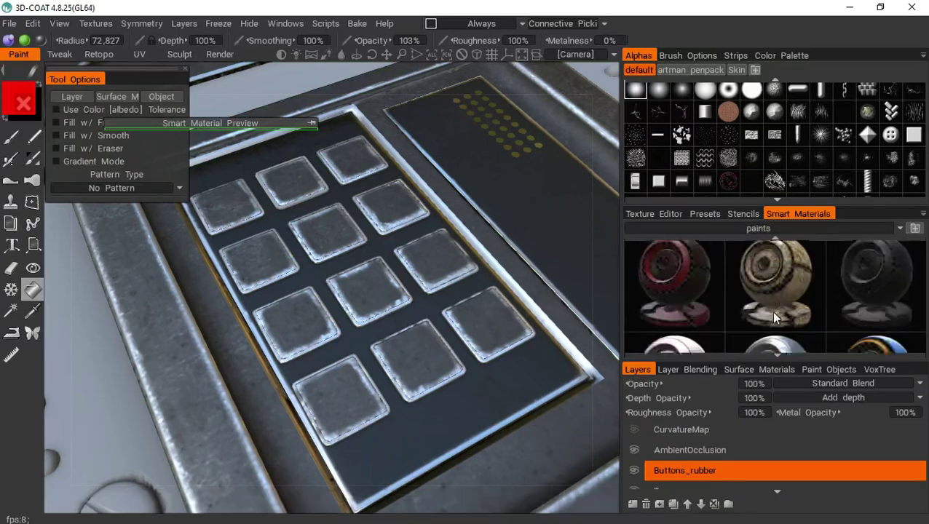
scroll(771, 311, down, 4)
scroll(768, 293, up, 2)
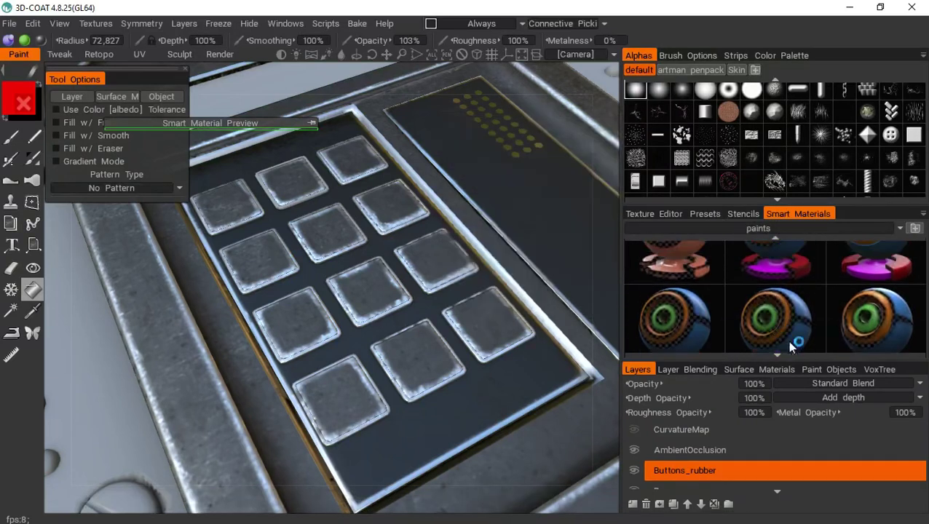
scroll(785, 292, down, 2)
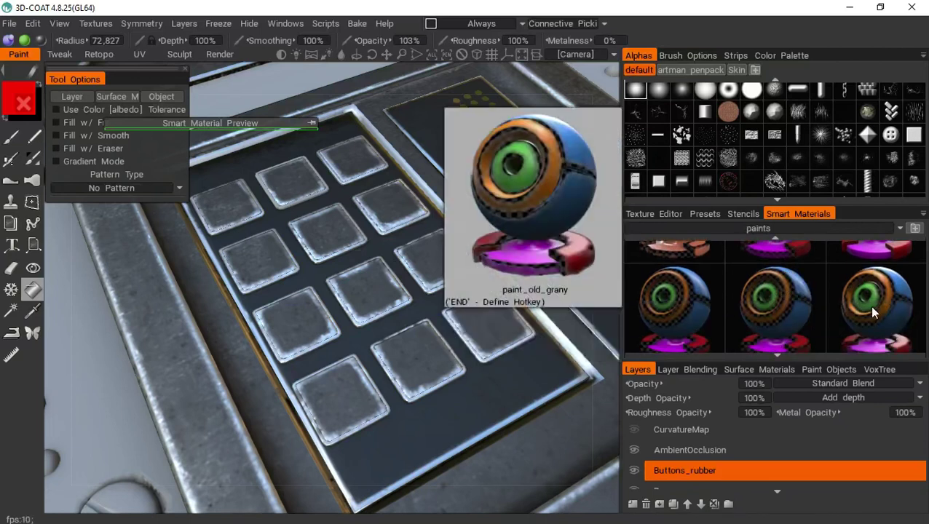
scroll(856, 252, down, 1)
mouse_move(855, 251)
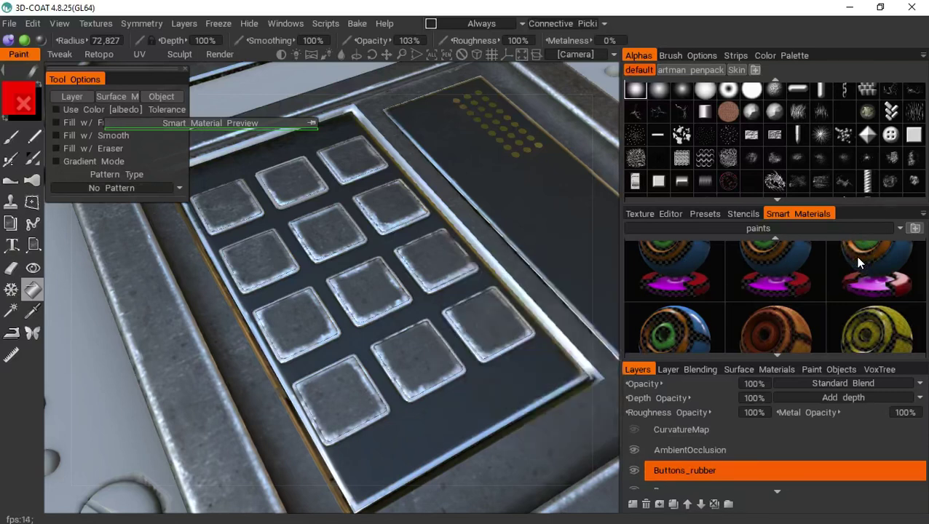
click(858, 262)
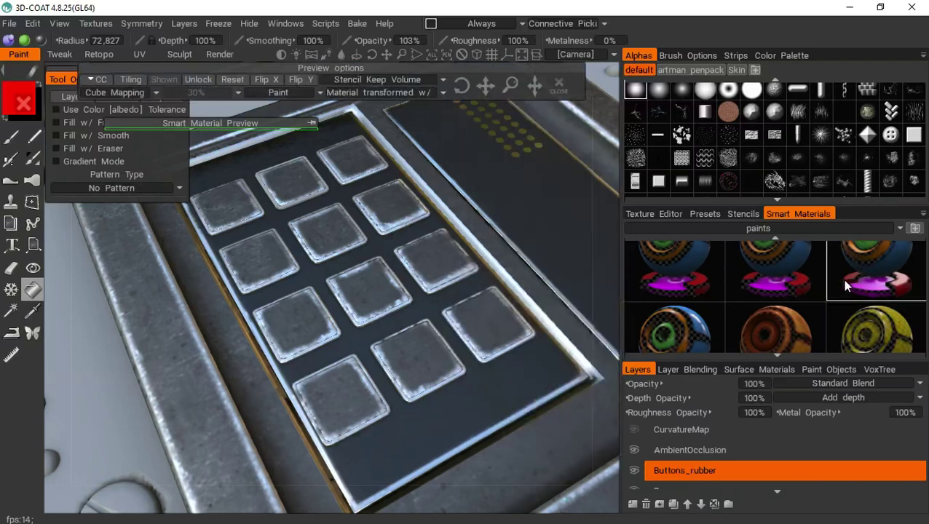
scroll(843, 299, up, 1)
mouse_move(847, 314)
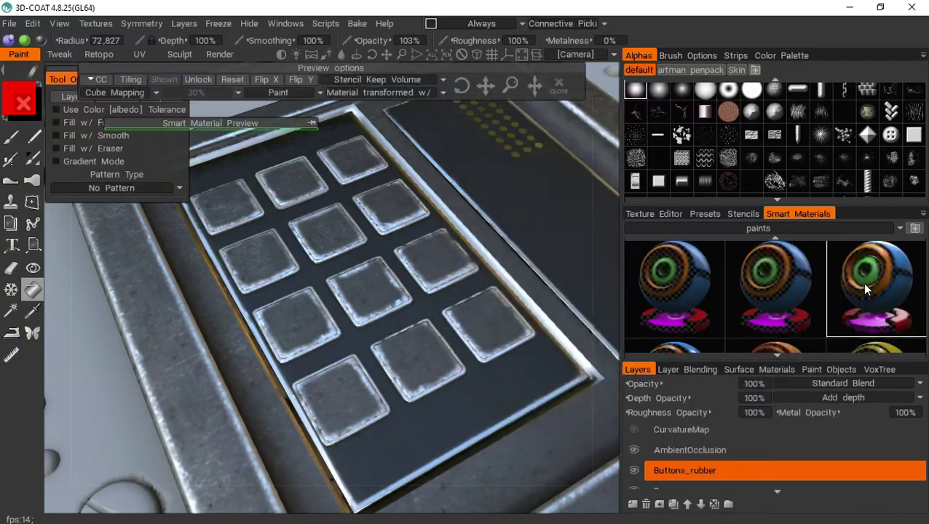
mouse_move(865, 289)
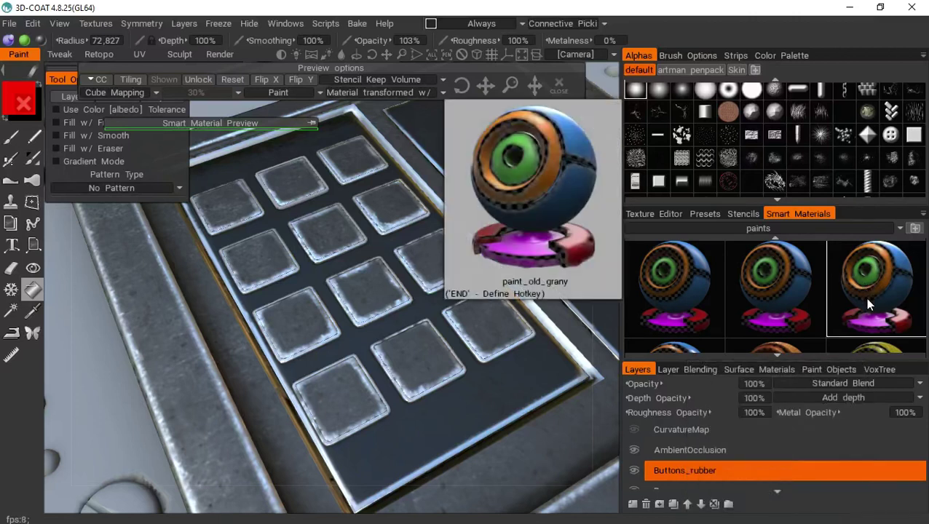
- Open paint_old_grany in the Smart Material Editor, set its color mode to Replace and try a pink color, cancelling the color choice
right_click(867, 304)
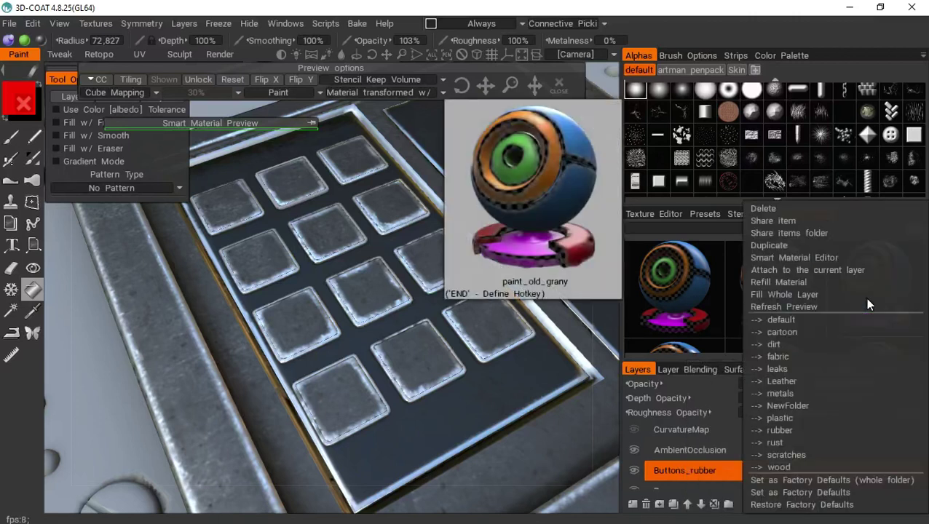
click(801, 258)
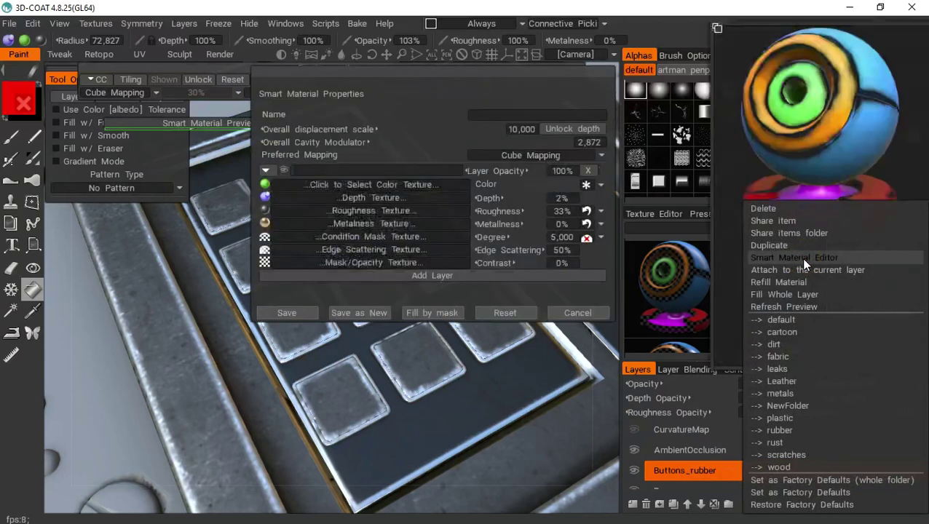
click(587, 186)
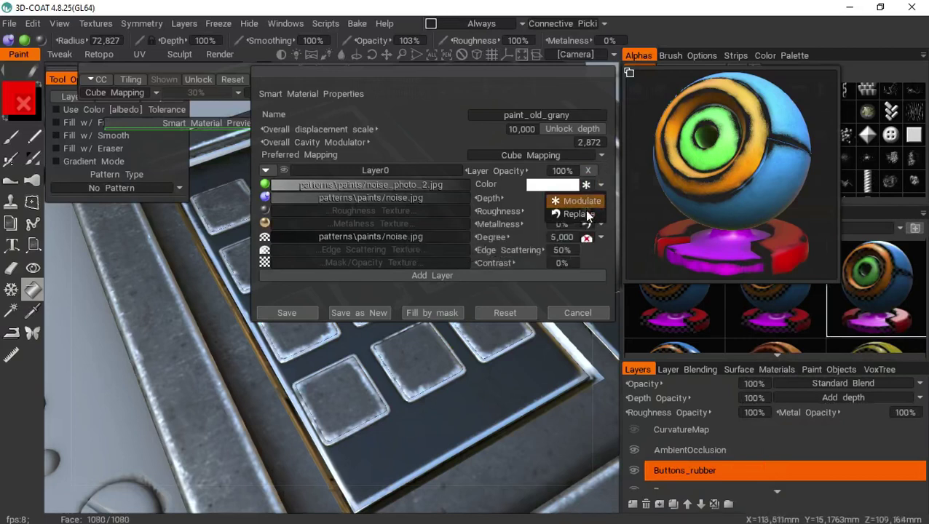
click(578, 213)
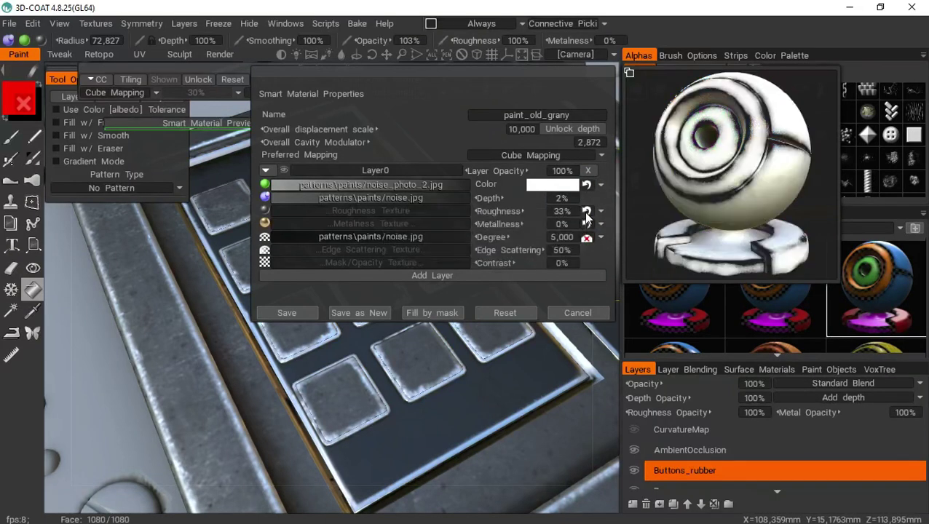
click(551, 186)
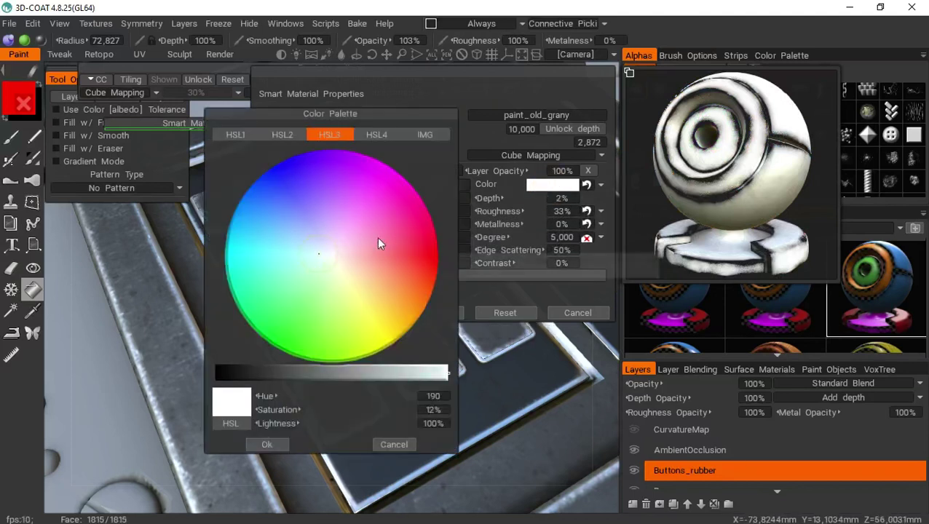
click(379, 240)
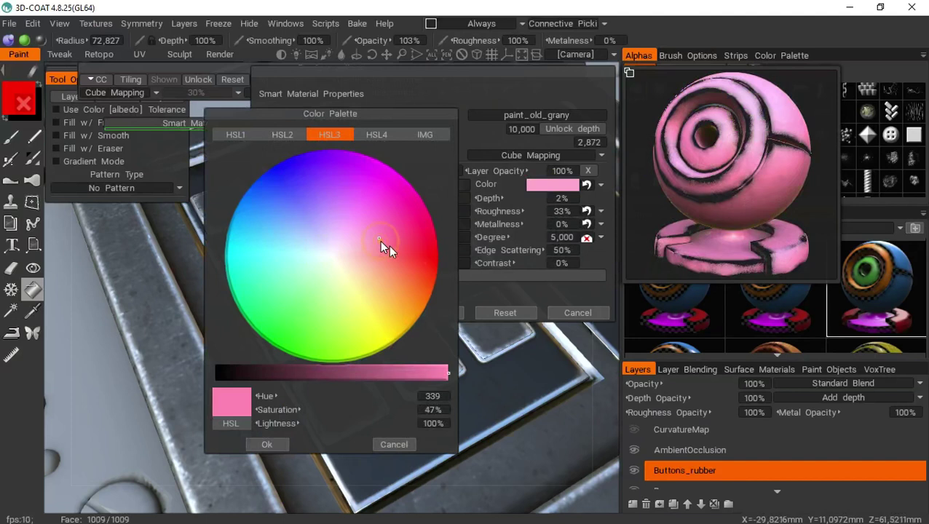
click(394, 448)
- Return the material's color mode to Modulate and close the Smart Material Editor without saving
click(586, 185)
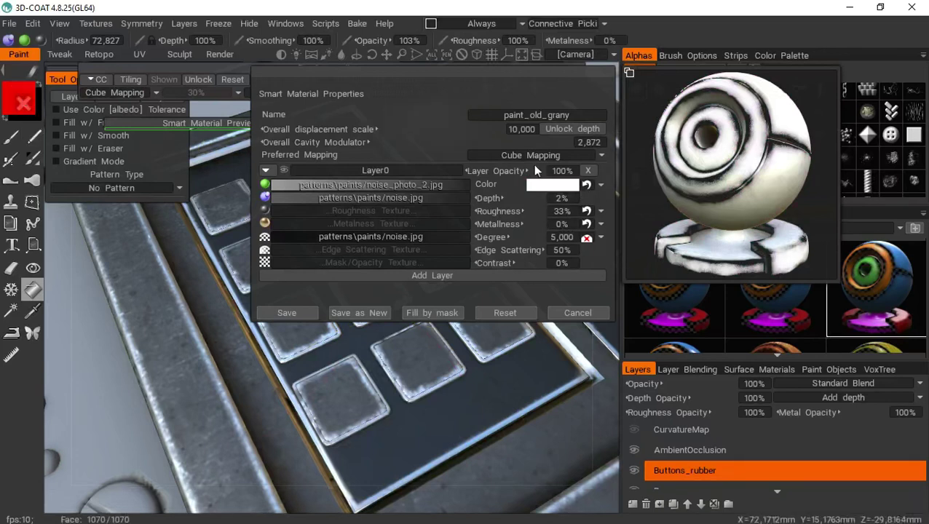
click(587, 185)
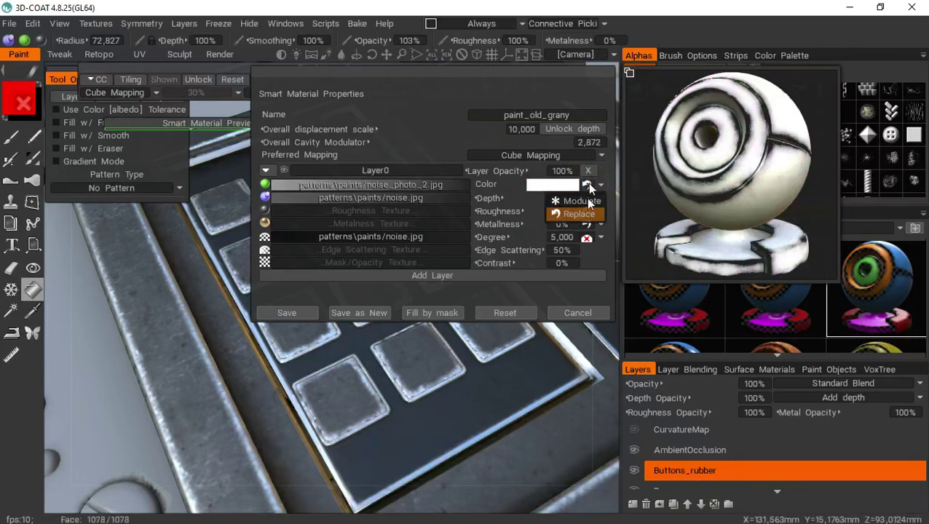
click(584, 201)
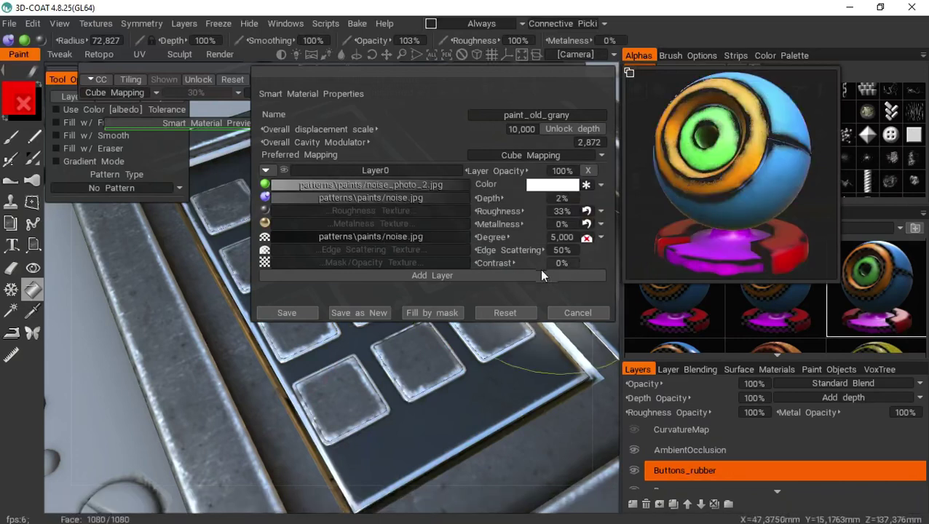
click(571, 316)
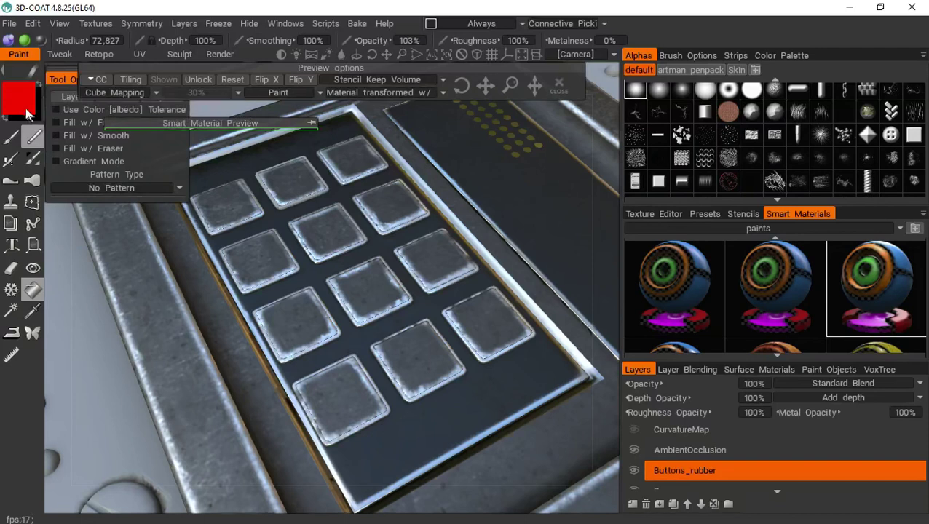
- Change the primary paint color to near-black, with 0% saturation and 7% lightness
click(24, 107)
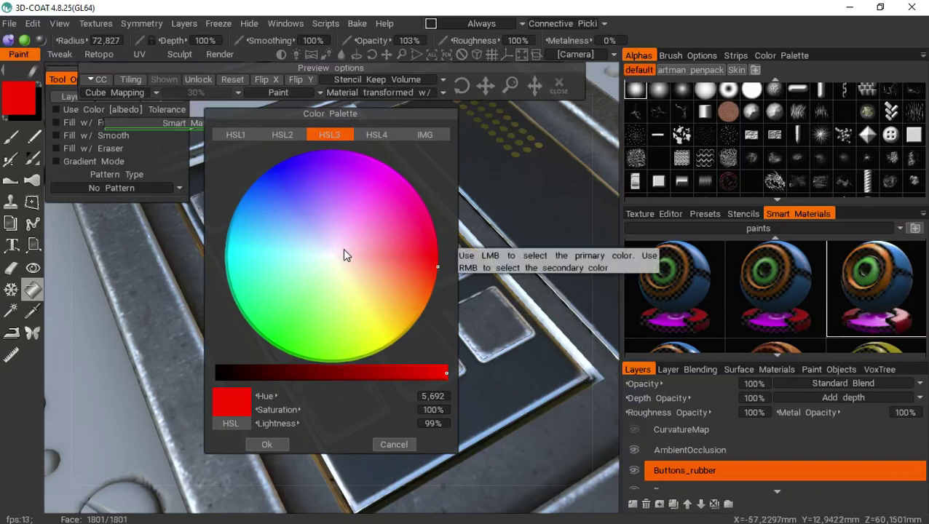
click(429, 412)
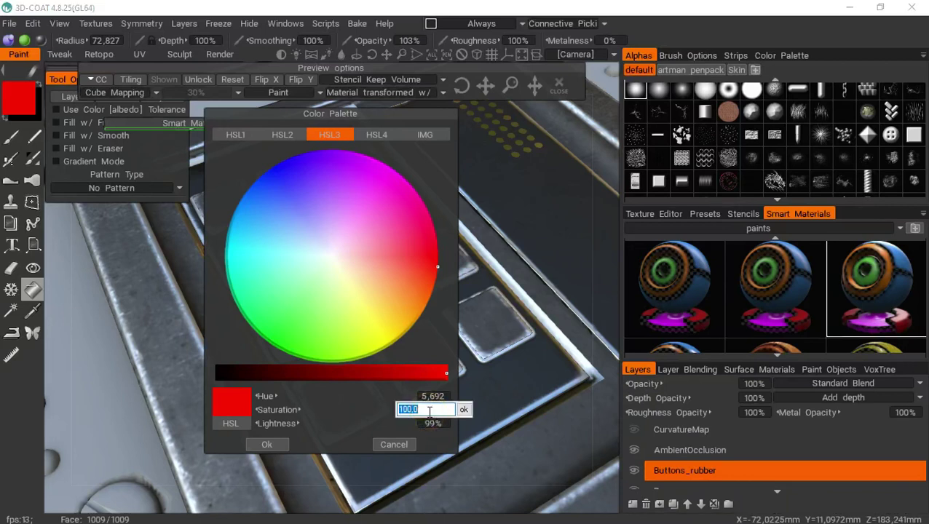
text(0)
key(Return)
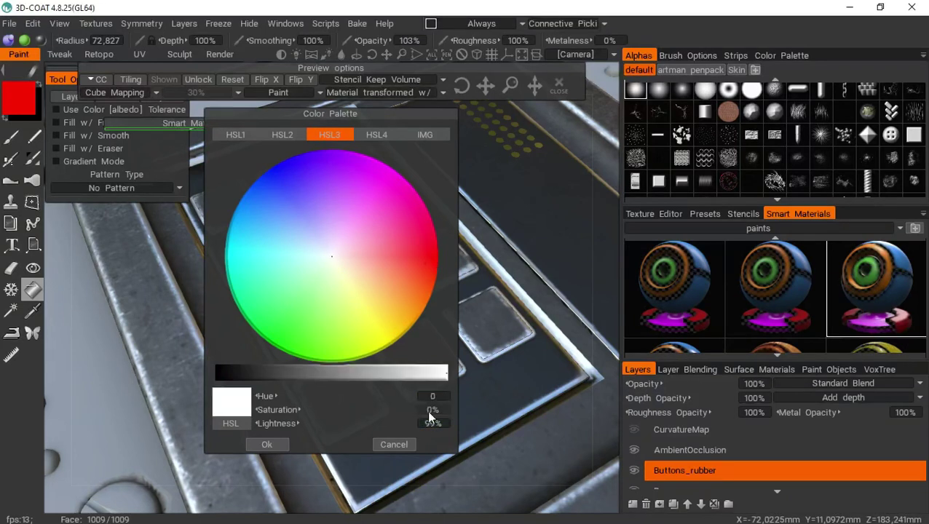
click(297, 373)
click(278, 373)
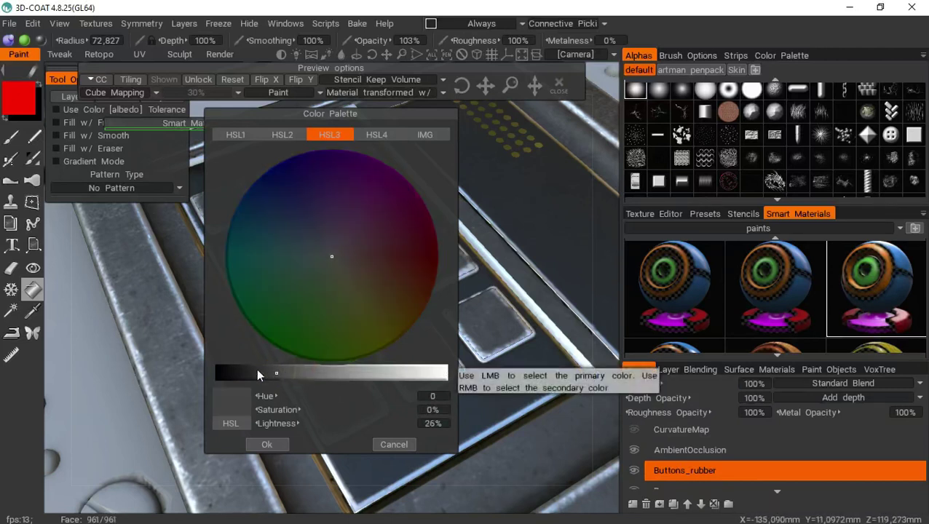
click(257, 373)
click(242, 373)
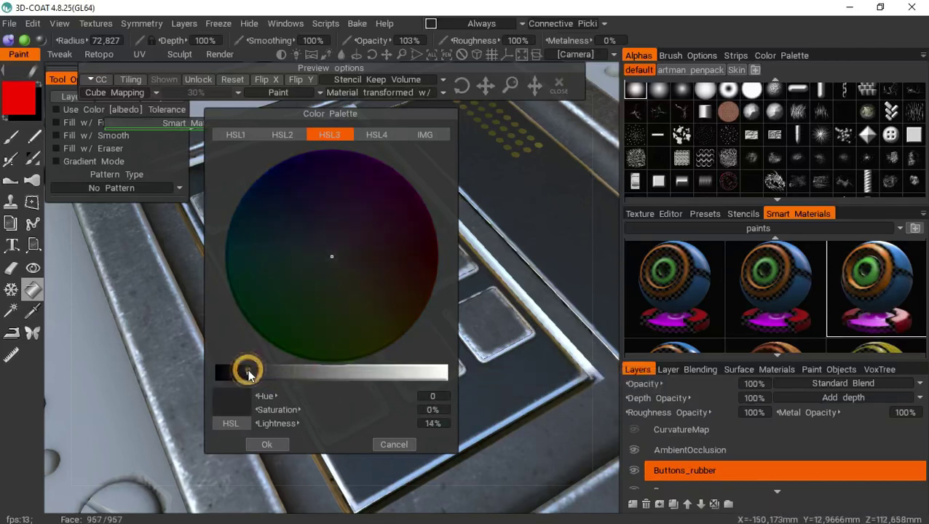
click(239, 375)
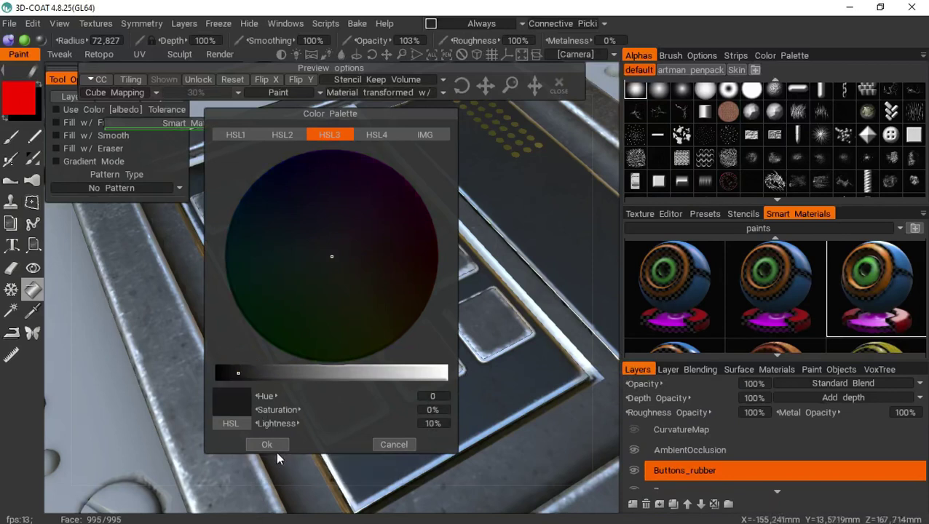
click(235, 373)
click(233, 373)
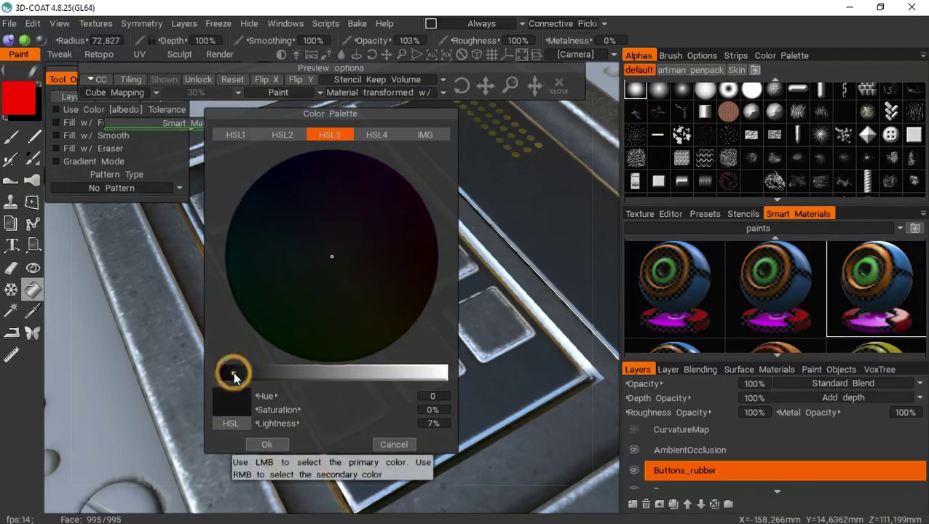
click(267, 444)
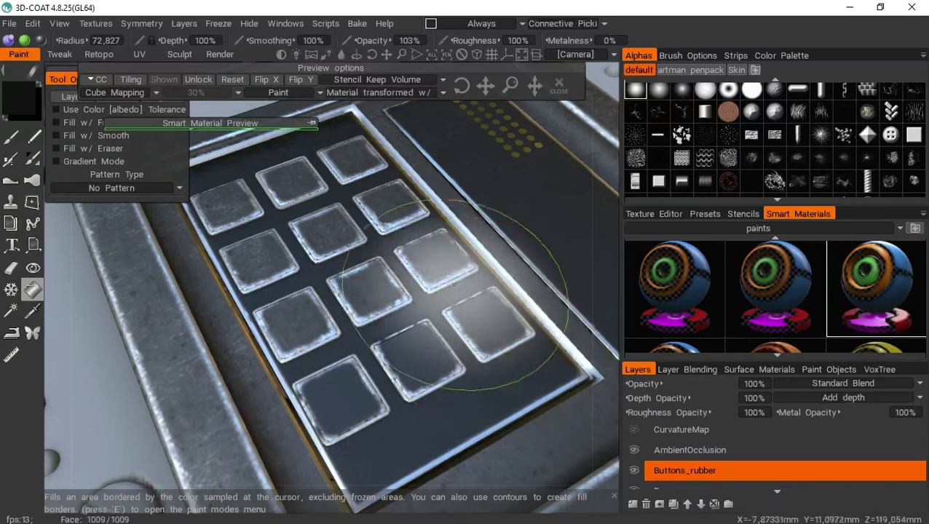
- Fill the remaining grey keypad buttons with the near-black smart material on the Buttons_rubber layer
click(365, 283)
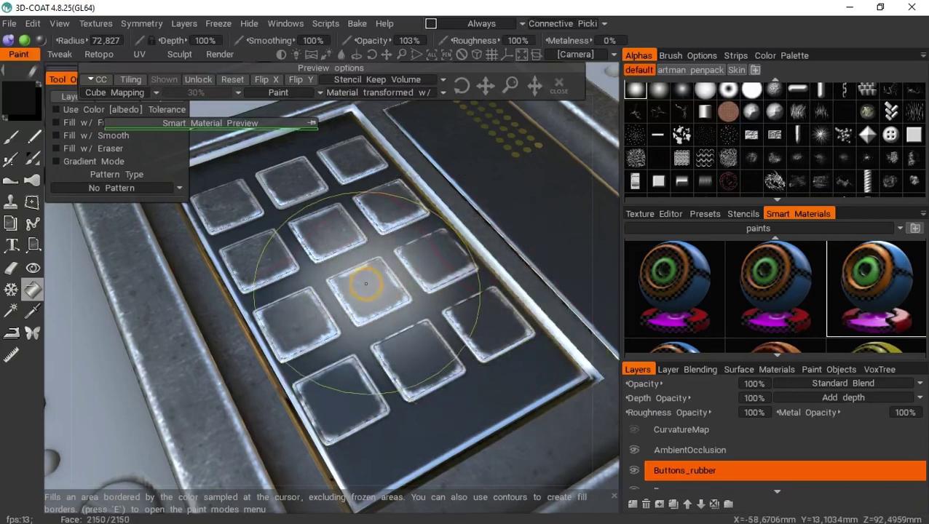
click(298, 309)
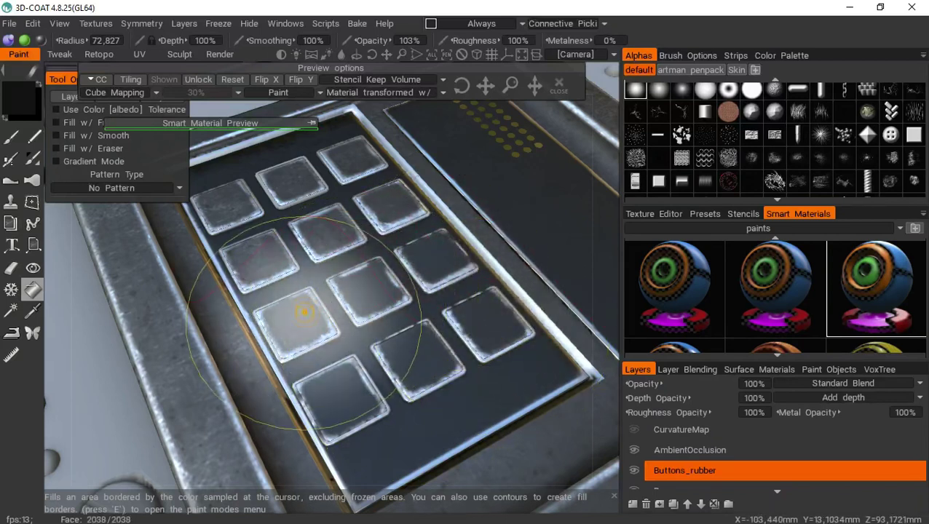
click(339, 230)
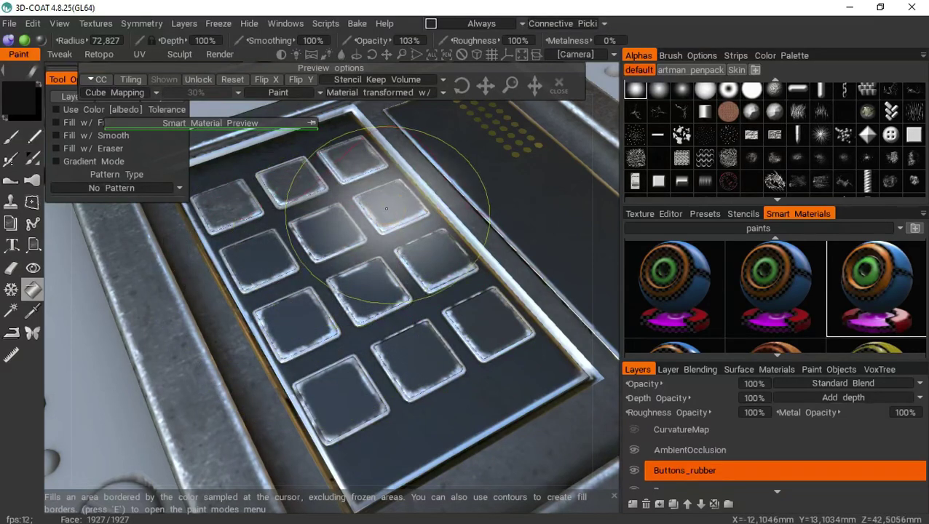
click(348, 166)
click(292, 178)
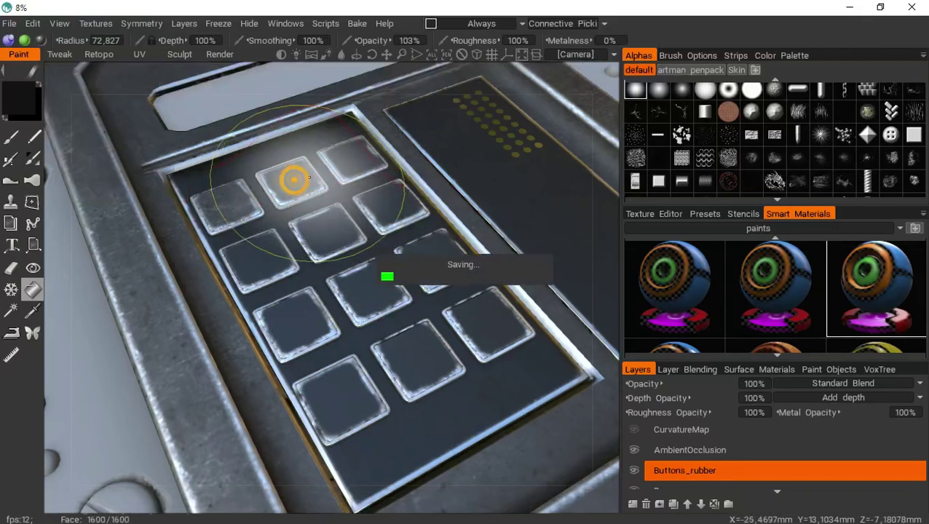
click(234, 201)
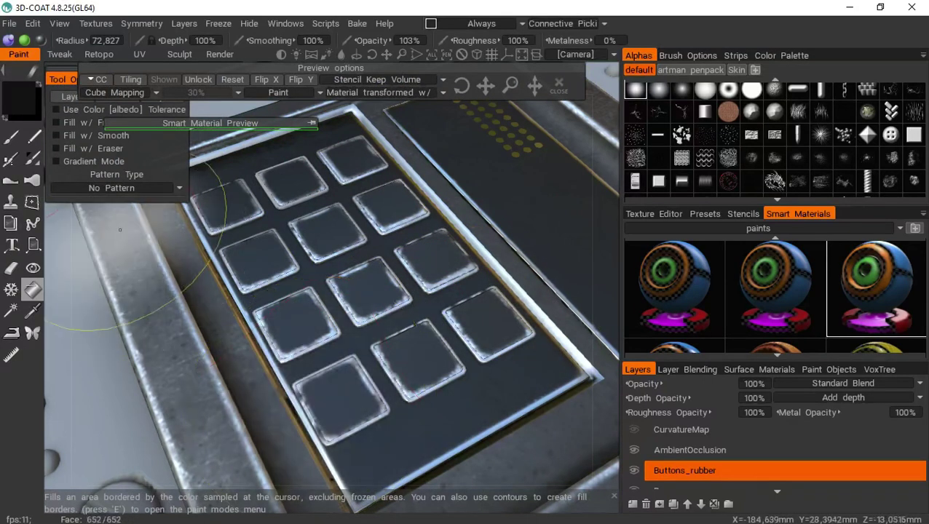
- Set the primary color to orange (hue about 28.5, saturation 92%, lightness 92%) and fill the two outer buttons of the keypad's bottom row
click(21, 99)
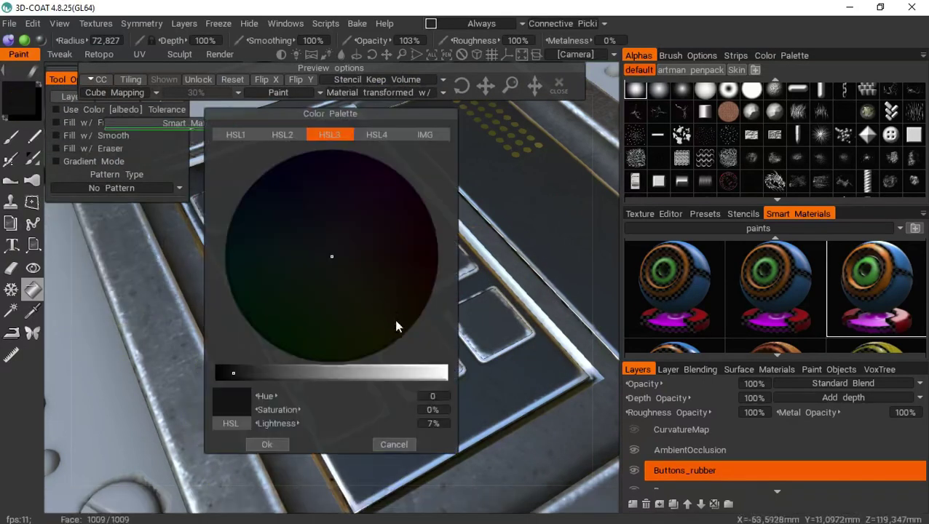
drag(430, 373, 443, 372)
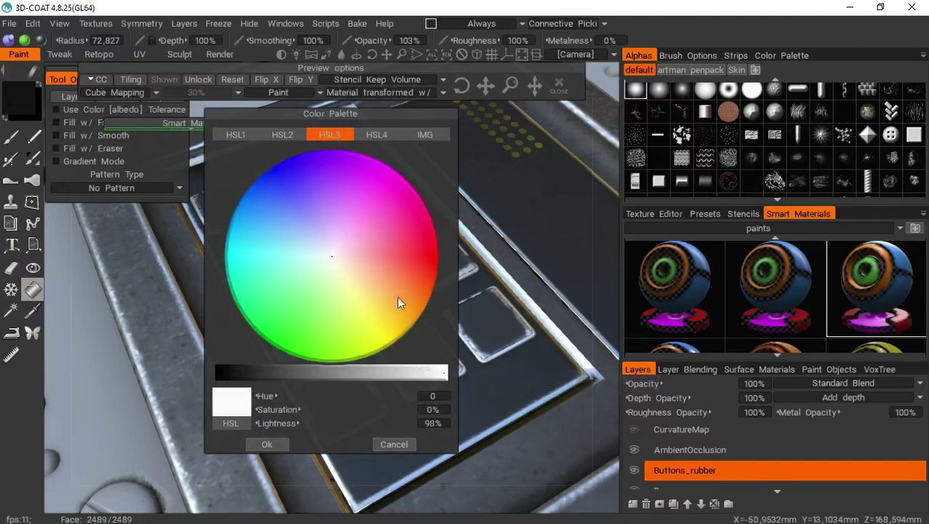
drag(364, 271, 426, 303)
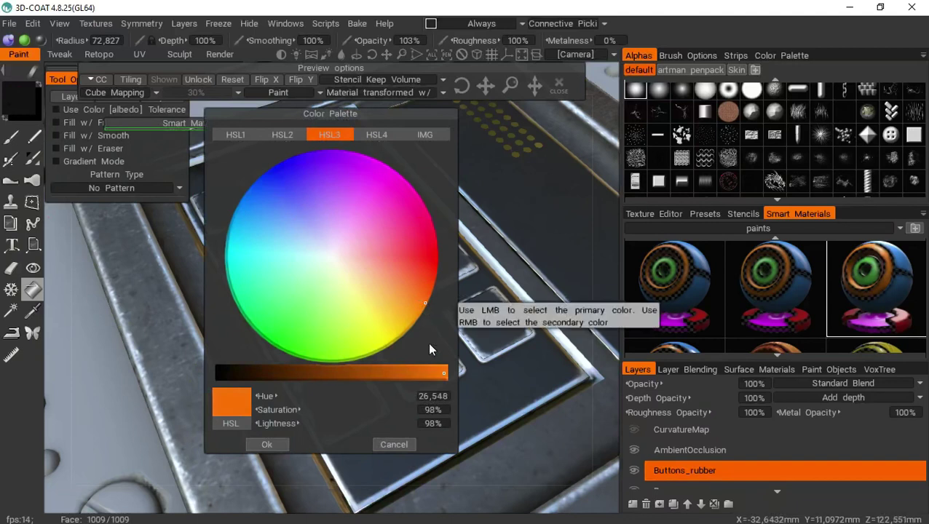
click(429, 373)
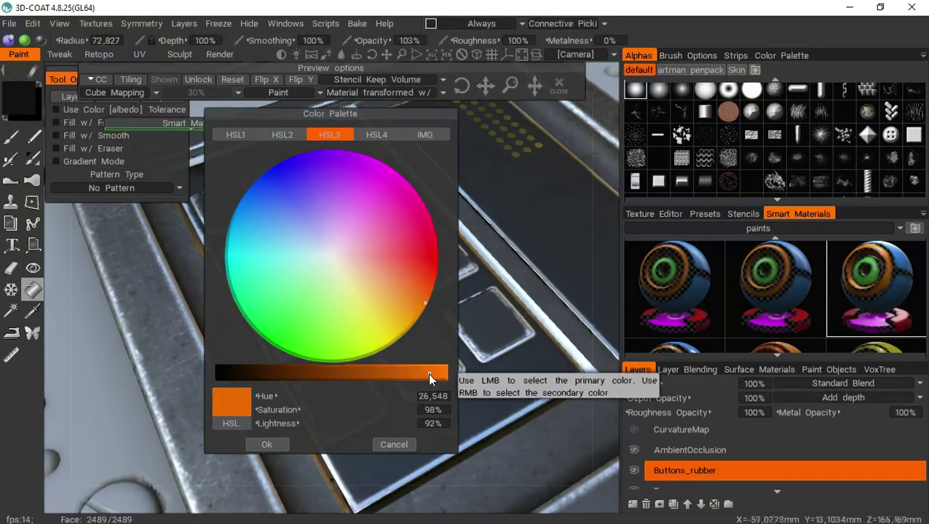
click(416, 306)
click(417, 303)
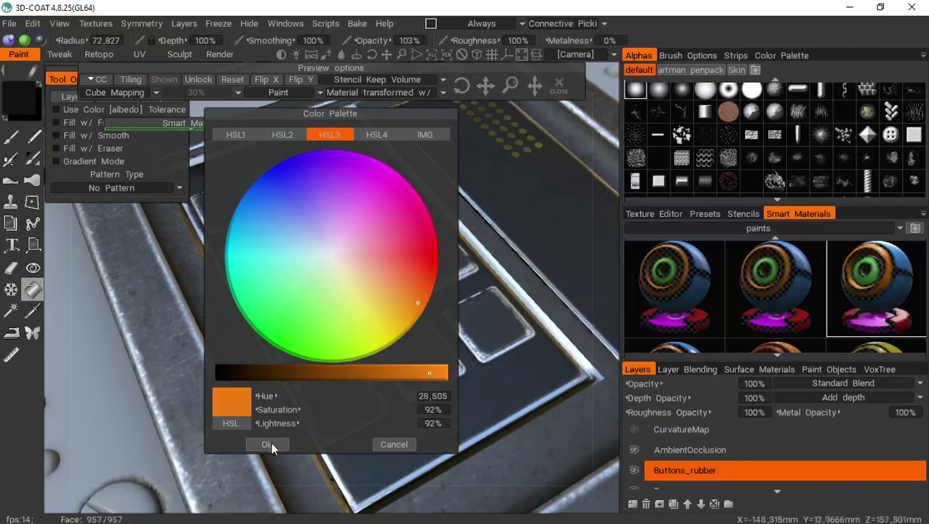
click(268, 444)
click(346, 395)
click(486, 331)
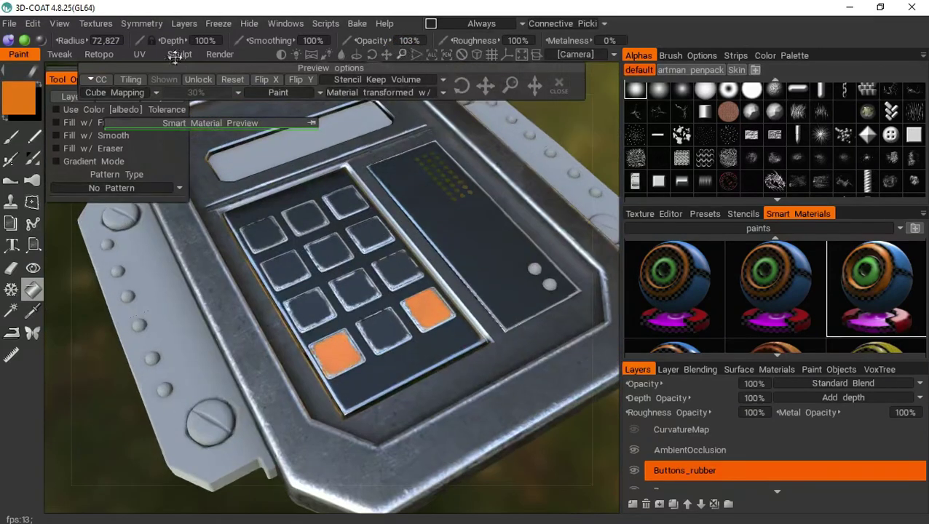
- Shift the primary color to a redder orange, hue about 24.3 and saturation 94%, and refill the two orange buttons
click(22, 94)
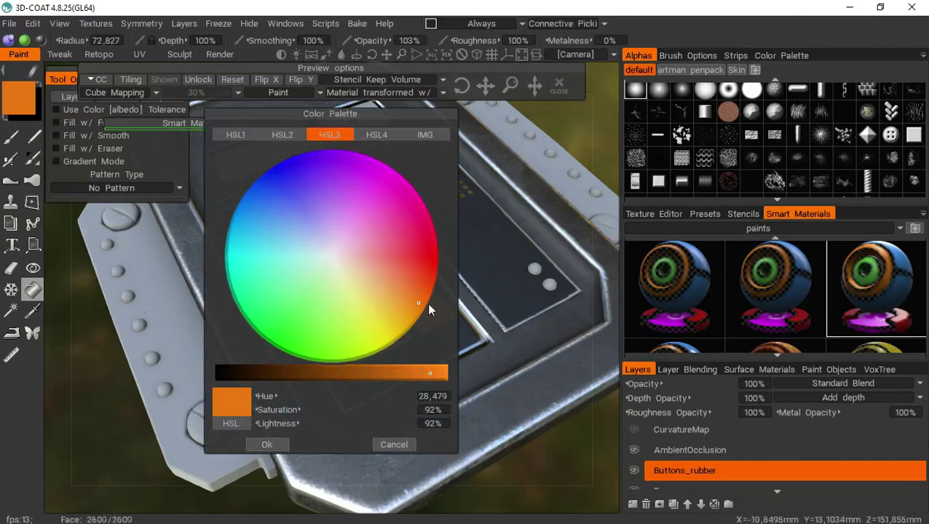
click(422, 298)
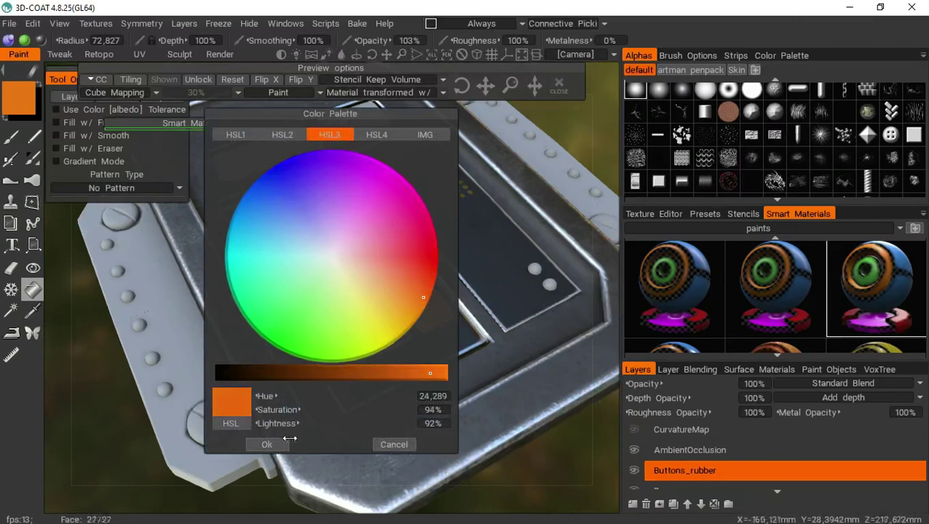
click(267, 444)
click(354, 364)
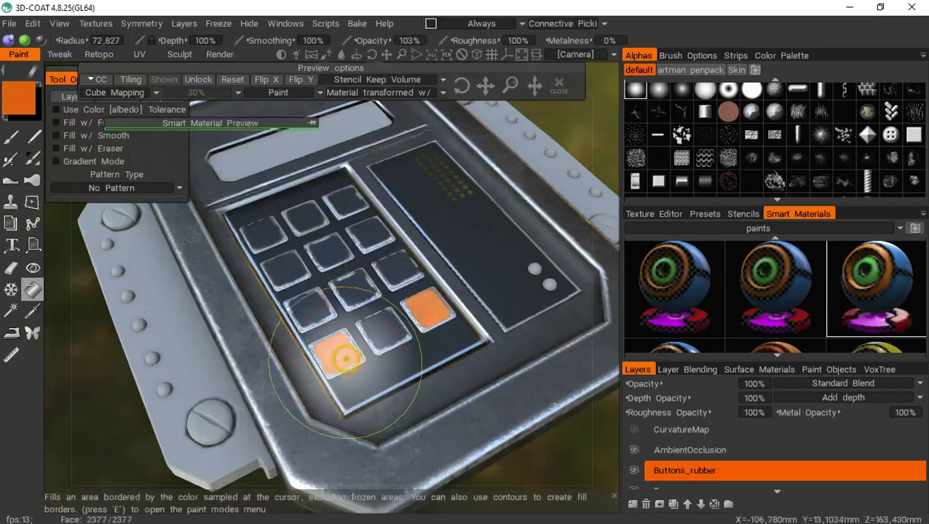
click(426, 315)
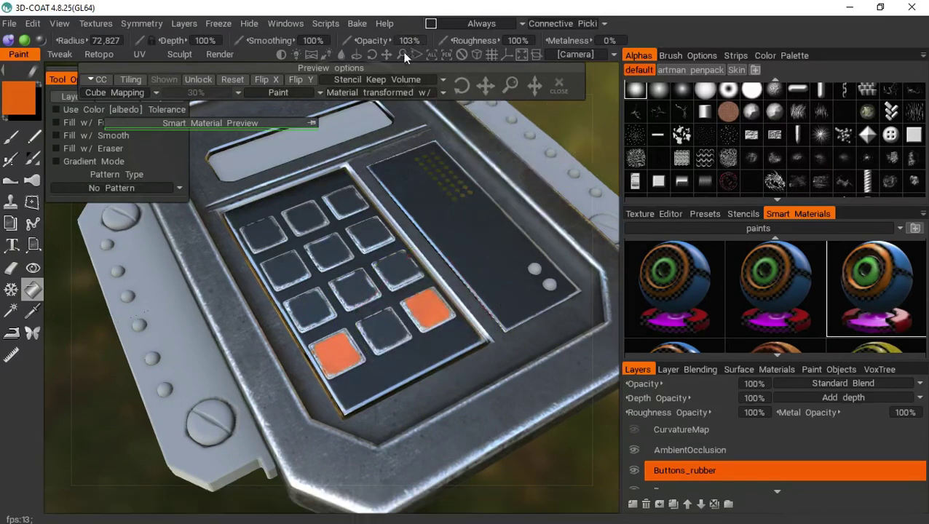
- Browse the metals smart materials folder and select metal_gun
drag(397, 54, 414, 57)
mouse_move(546, 148)
mouse_down()
mouse_move(401, 209)
mouse_move(474, 168)
mouse_move(518, 119)
mouse_move(537, 139)
mouse_up()
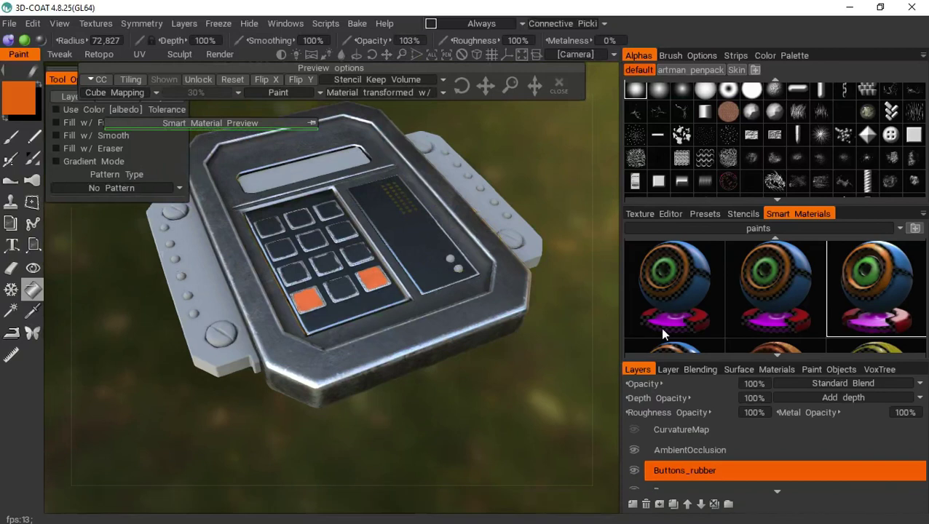
scroll(676, 272, down, 1)
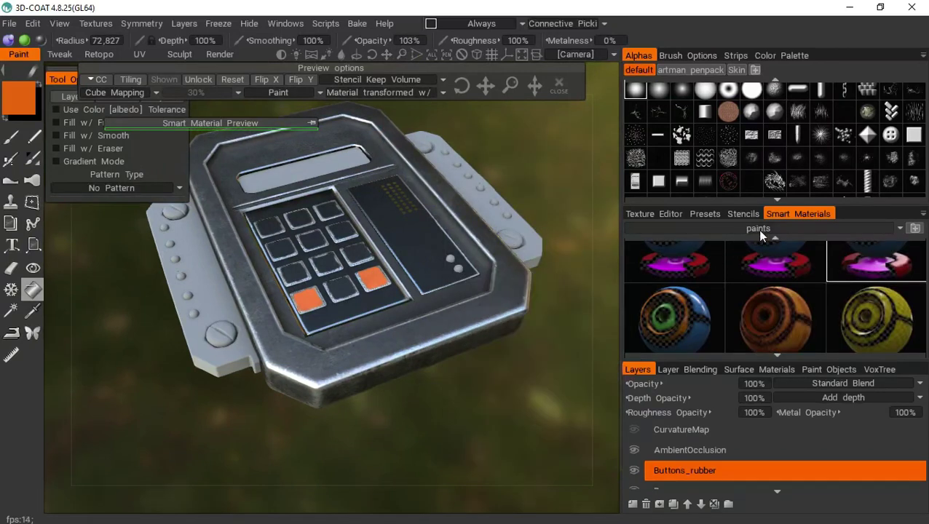
mouse_move(759, 232)
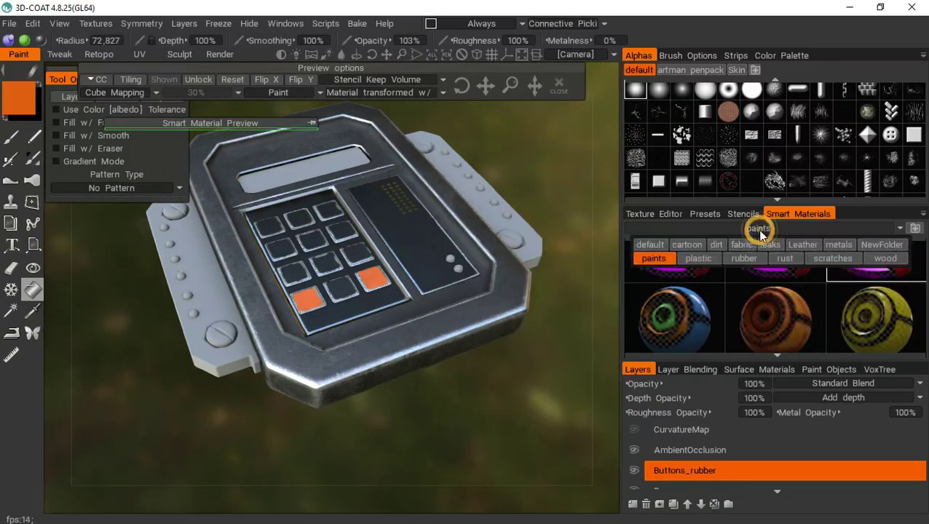
click(839, 245)
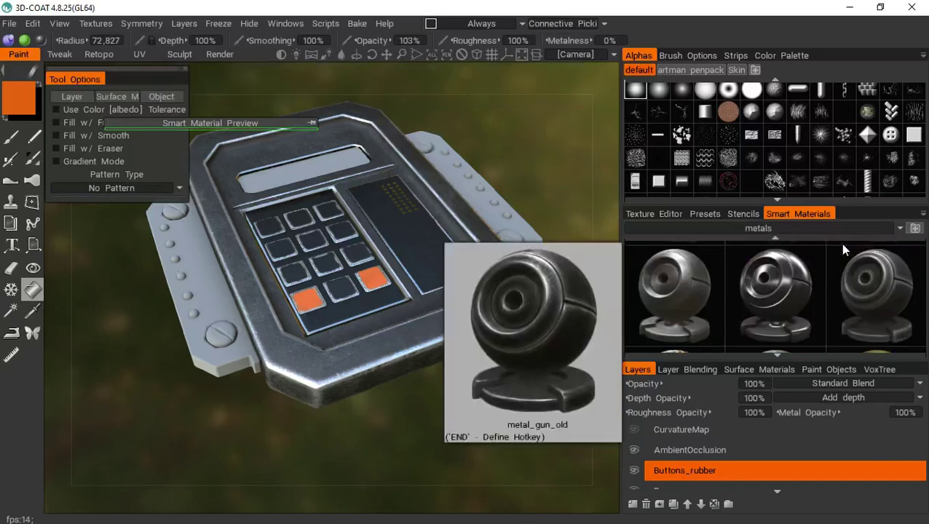
scroll(810, 260, down, 4)
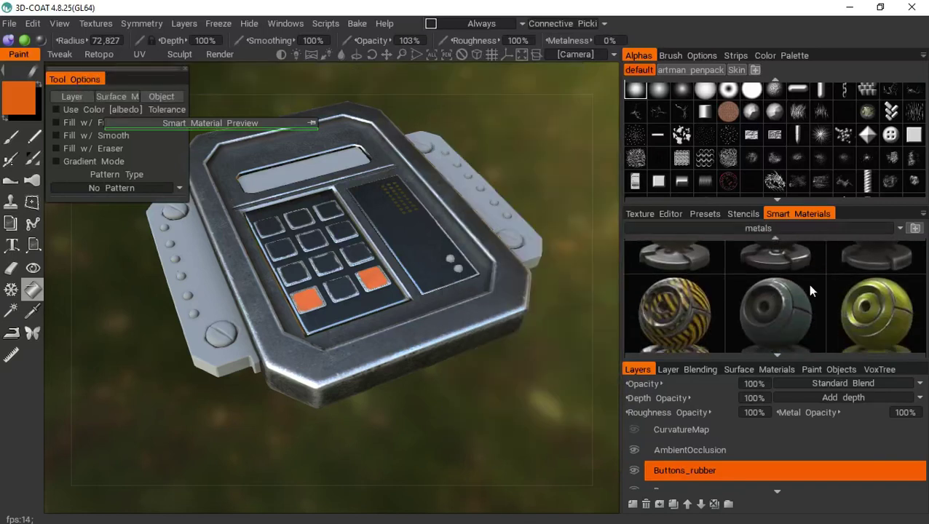
mouse_move(804, 277)
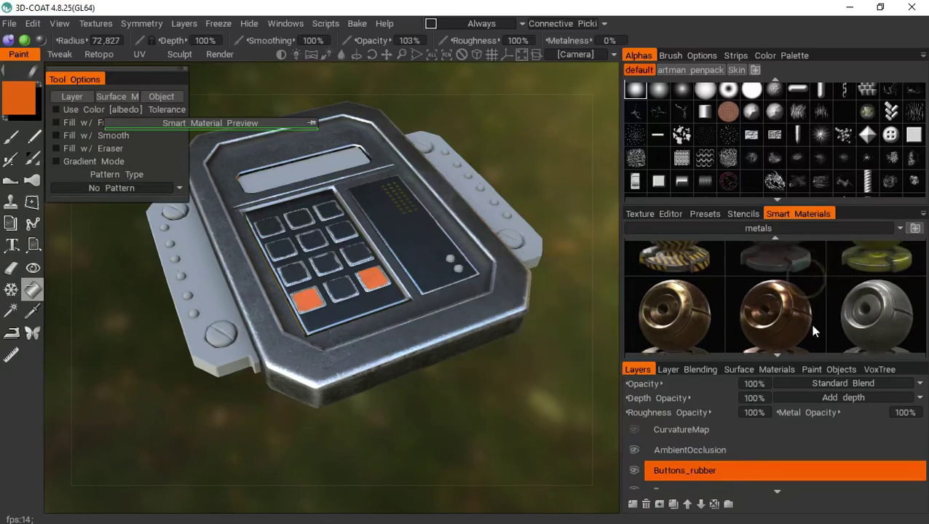
scroll(809, 320, up, 4)
scroll(808, 303, up, 2)
scroll(808, 303, down, 2)
scroll(808, 310, up, 1)
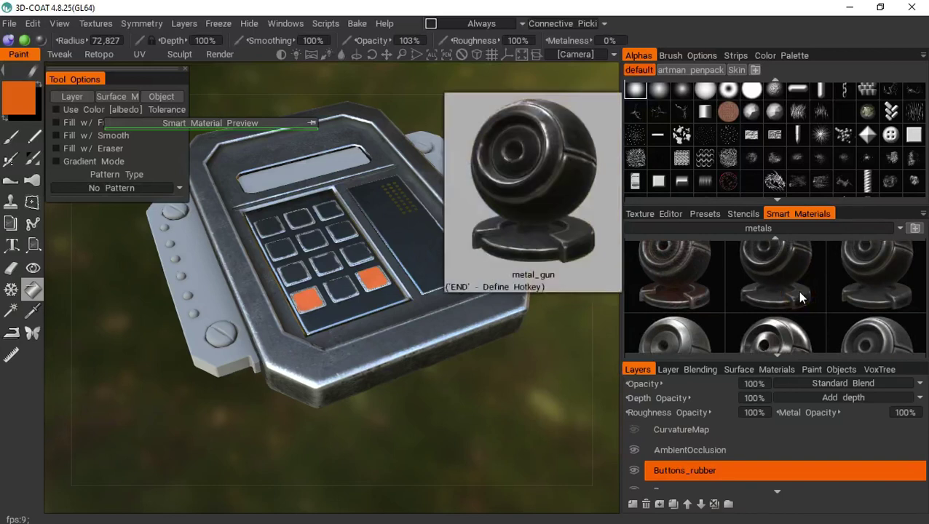
click(799, 294)
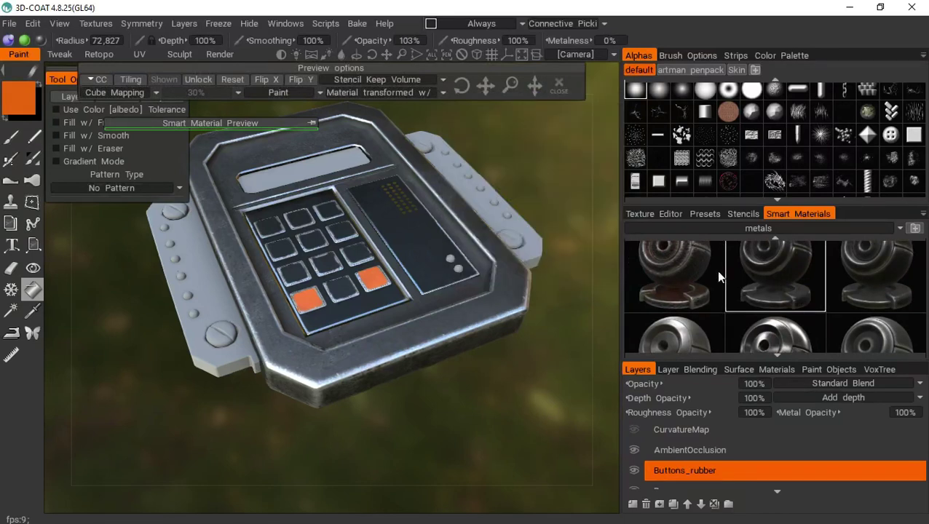
- Preview the metal_gun material over the keypad's left side plate, and collapse the preview
drag(293, 124, 276, 190)
click(282, 189)
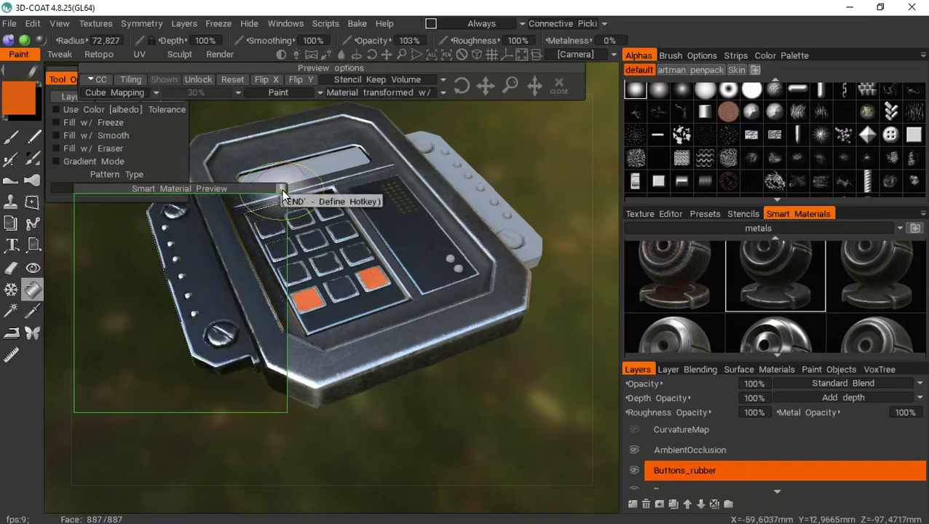
click(281, 189)
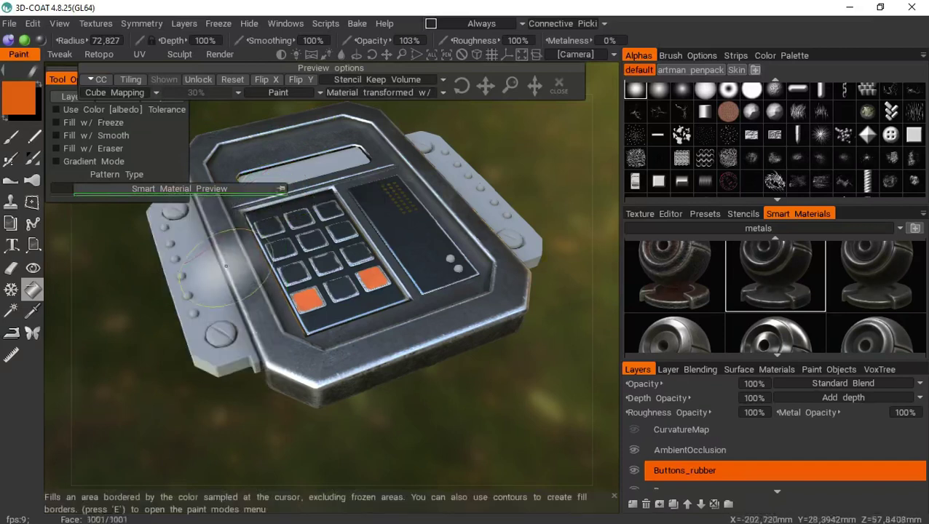
- Fill both side plates of the keypad with metal_gun on the Base layer
scroll(675, 448, down, 1)
click(674, 464)
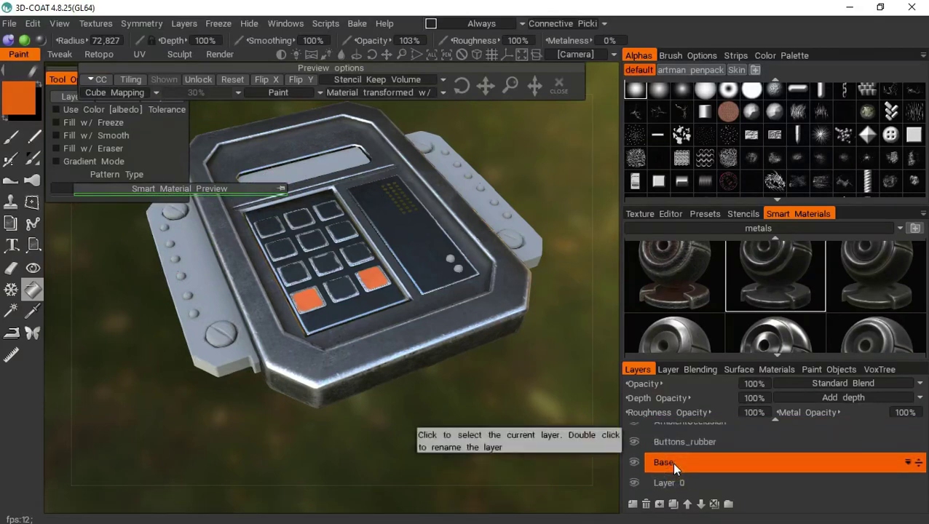
click(205, 282)
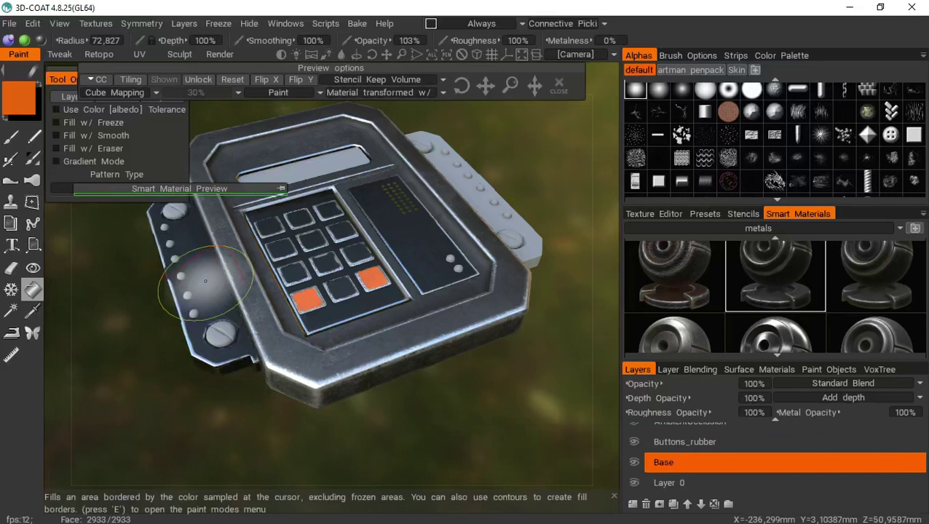
click(480, 197)
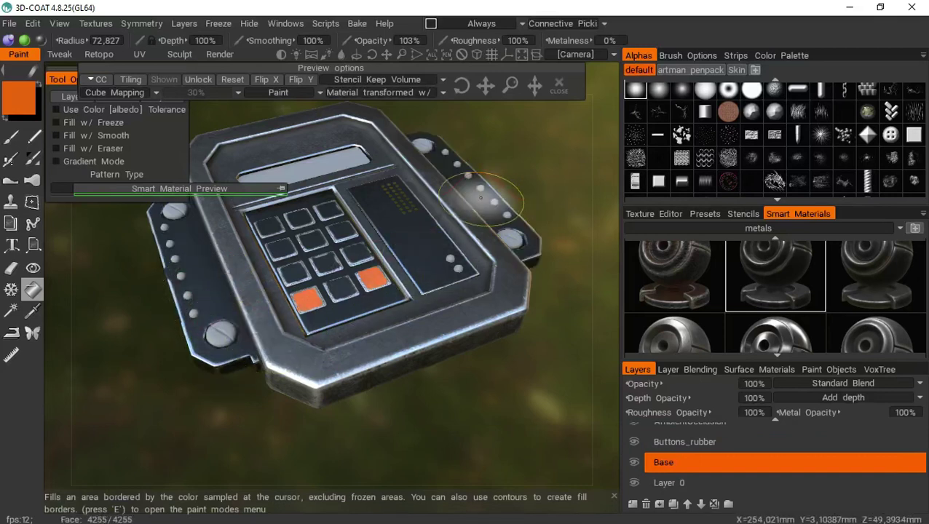
- Select the metal_dark smart material and preview it over the screws and rivets of the left side plate
alt+drag(514, 176, 536, 200)
drag(392, 55, 415, 58)
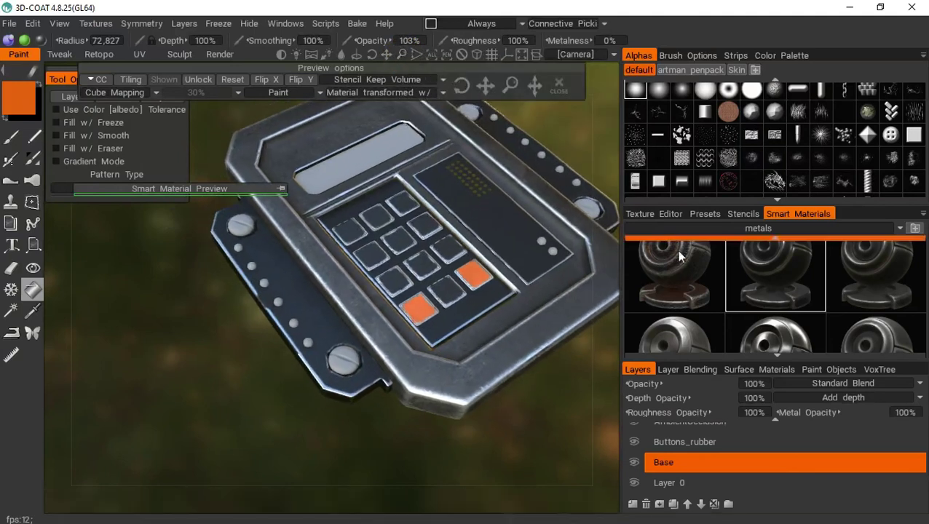
scroll(732, 299, up, 3)
mouse_move(836, 304)
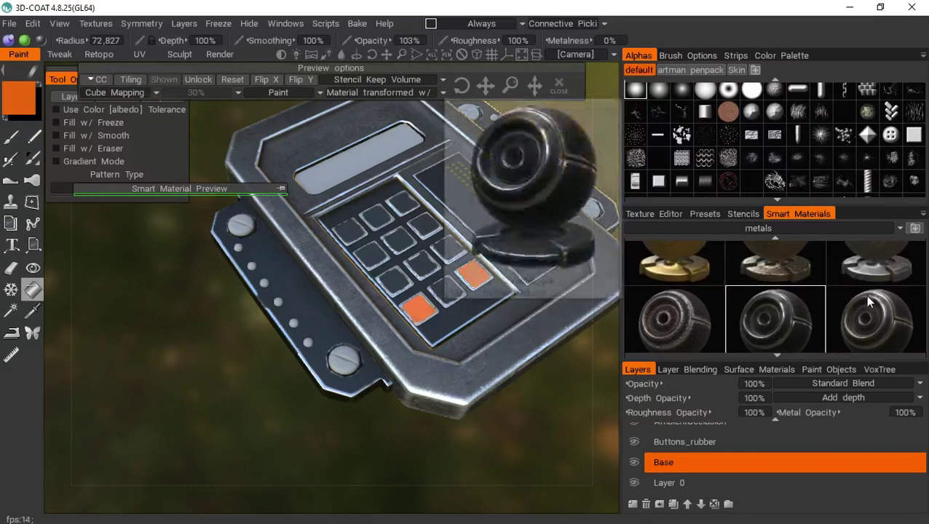
scroll(869, 313, up, 1)
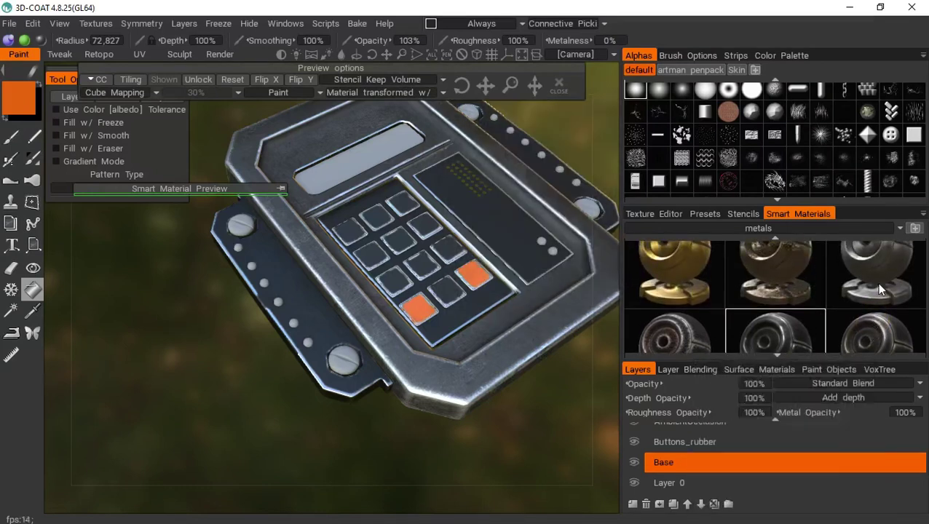
mouse_move(858, 245)
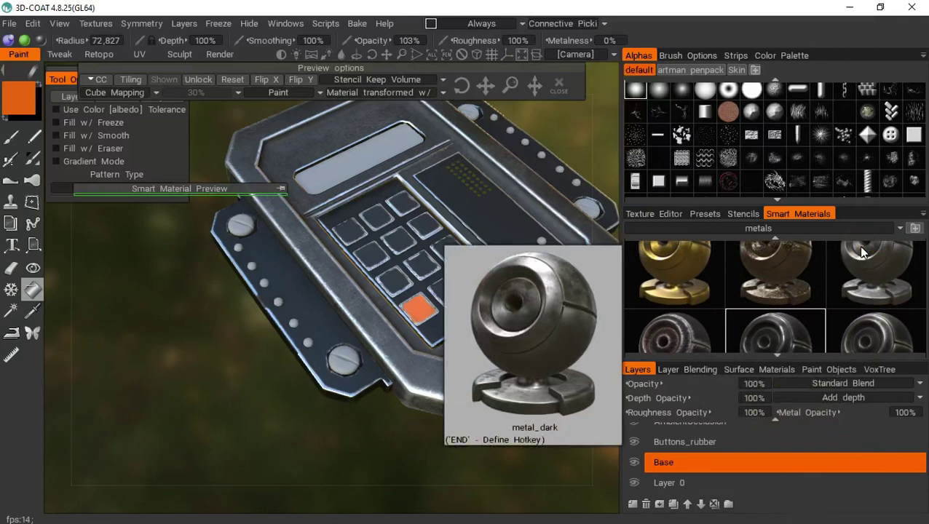
click(862, 252)
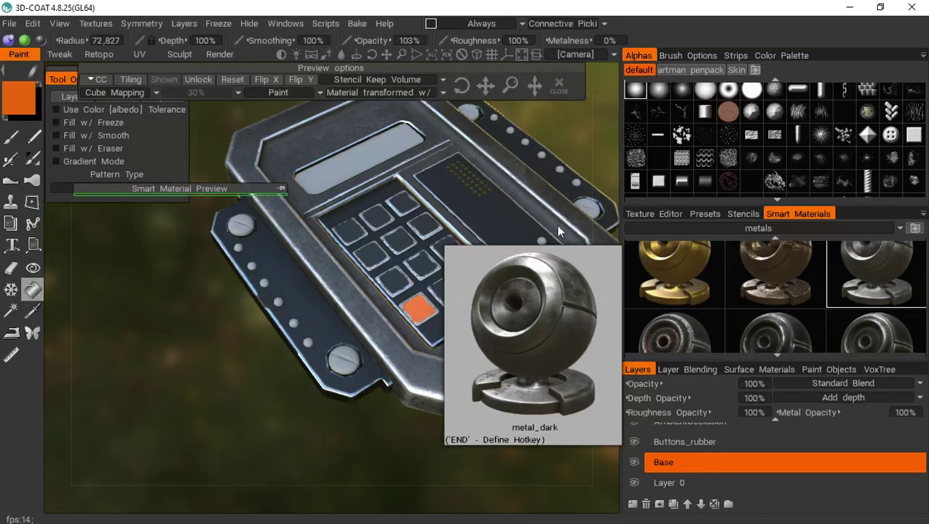
drag(259, 190, 364, 240)
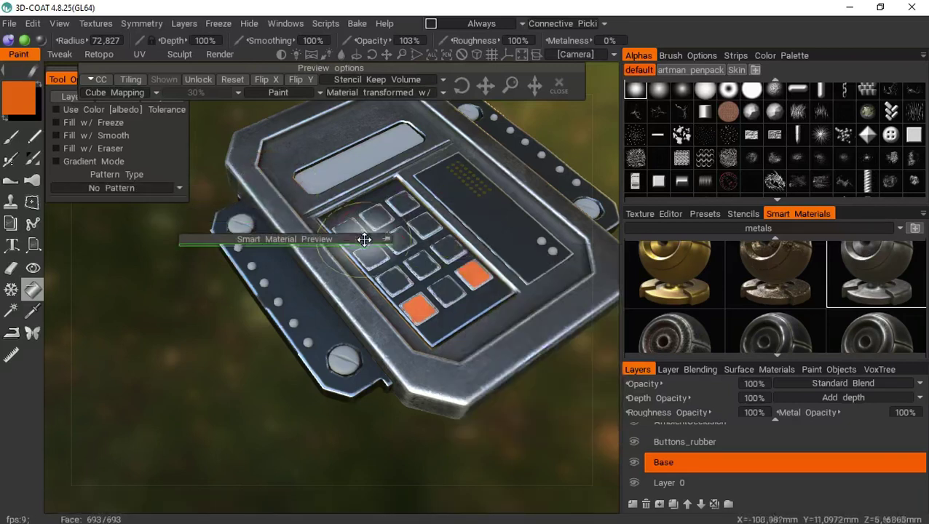
click(387, 239)
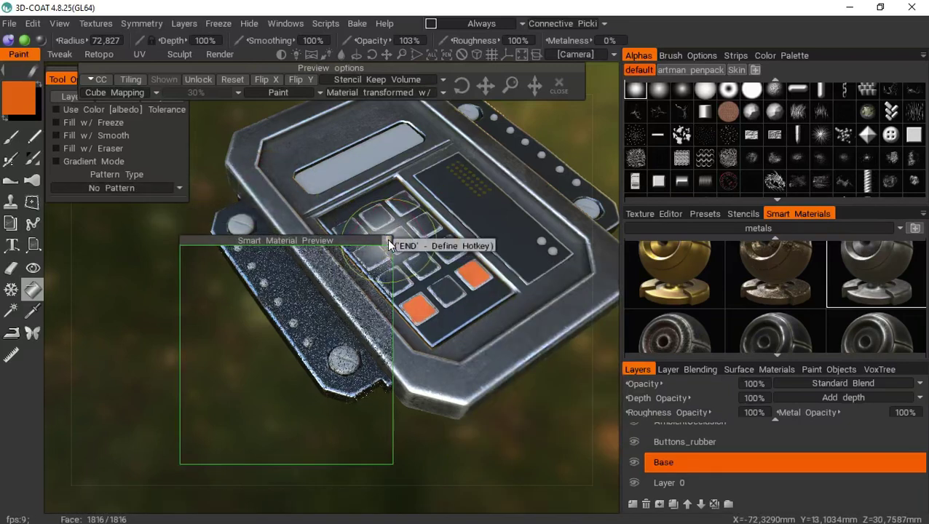
- Collapse the smart material preview and fill the screws on the side plates with metal_dark on the Base layer
click(388, 243)
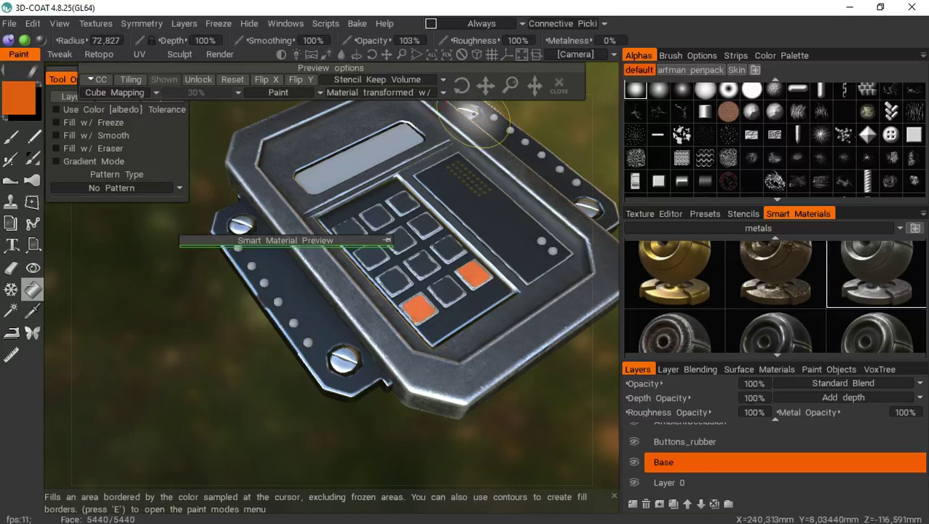
drag(407, 54, 407, 54)
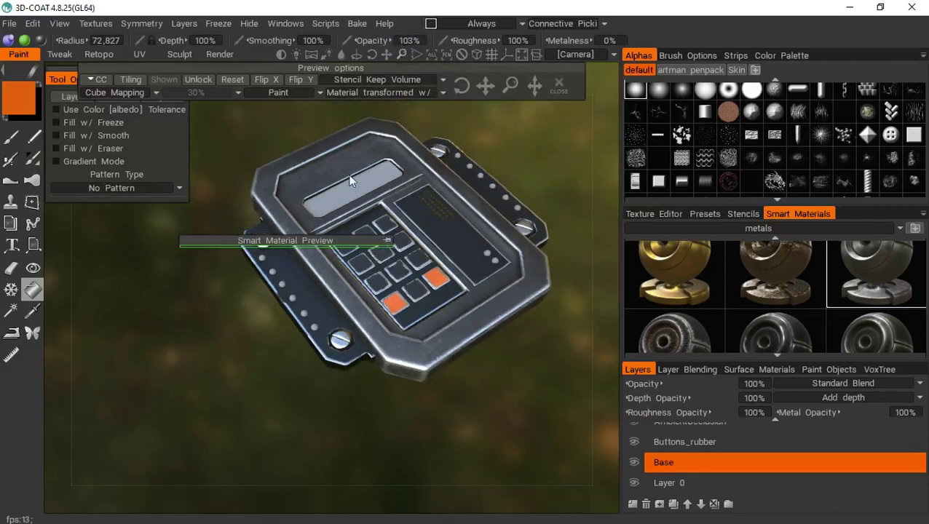
drag(310, 243, 113, 292)
drag(267, 382, 434, 327)
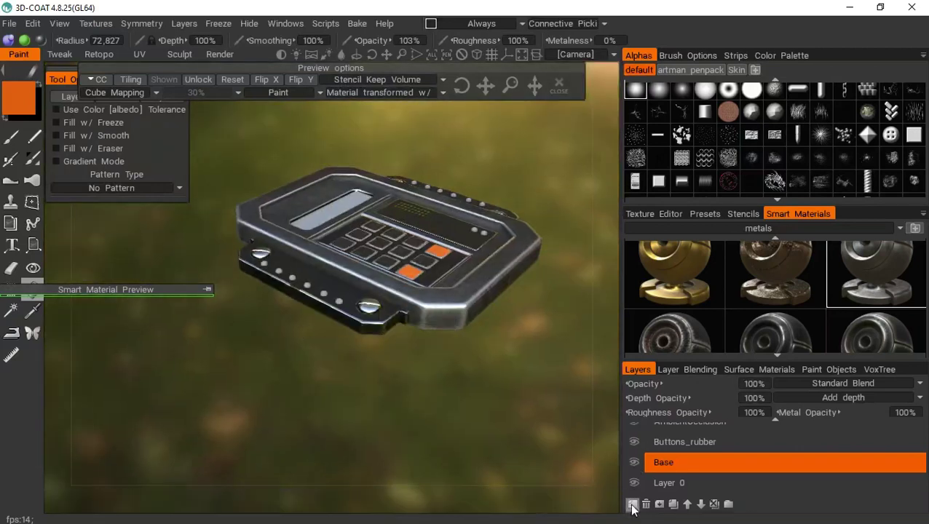
- Add a new layer directly above Buttons_rubber and name it Dirt
click(682, 443)
click(633, 504)
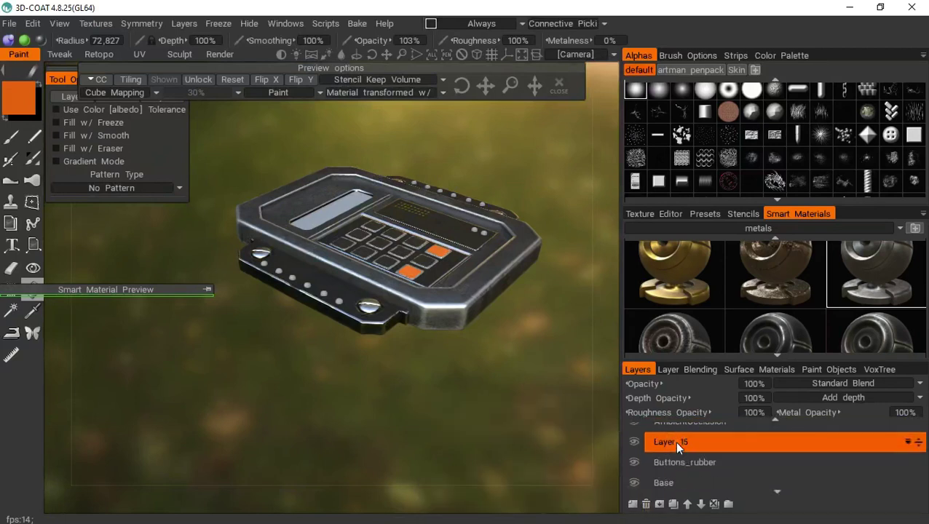
double_click(678, 444)
text(Dir)
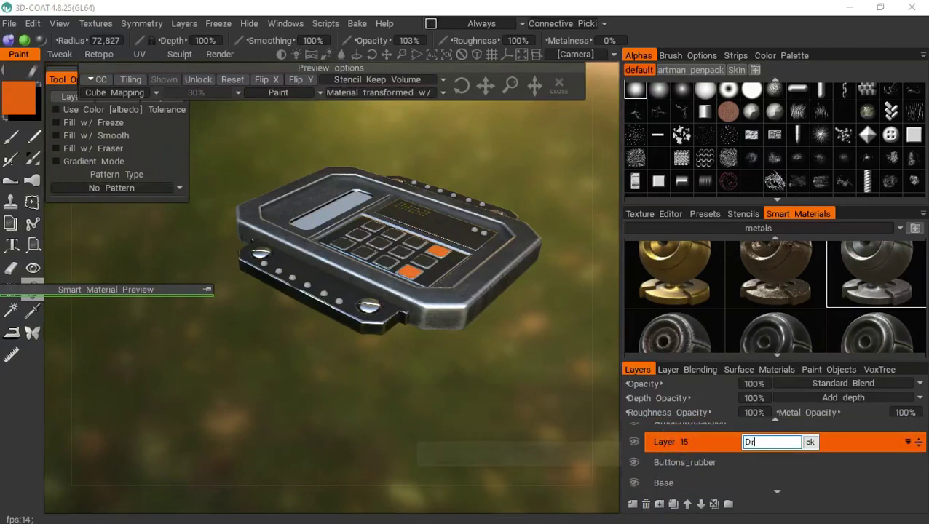
text(t)
key(Return)
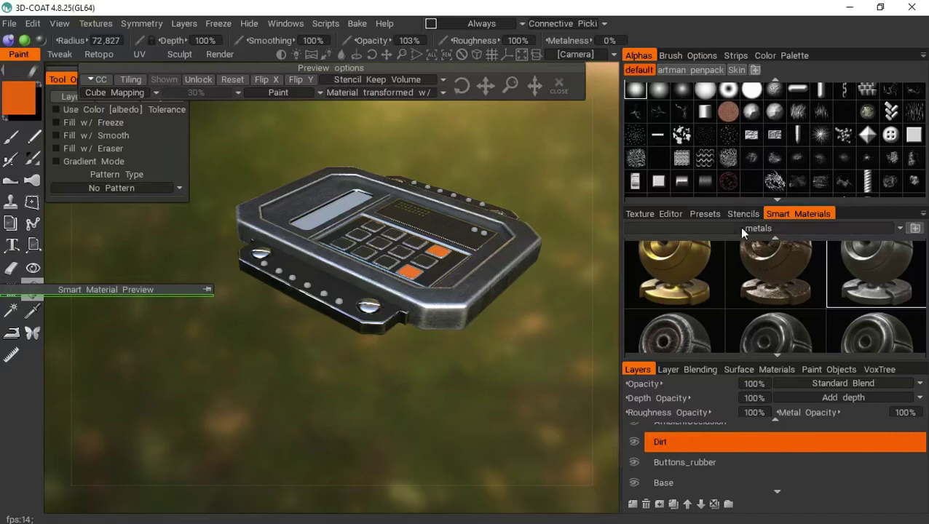
- Browse the dirt smart materials folder and select dirt_2
click(743, 232)
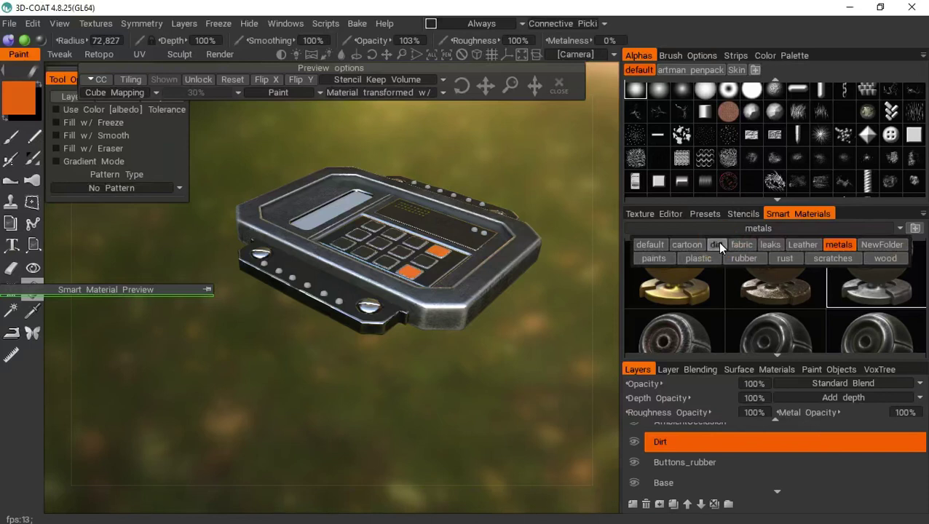
click(718, 245)
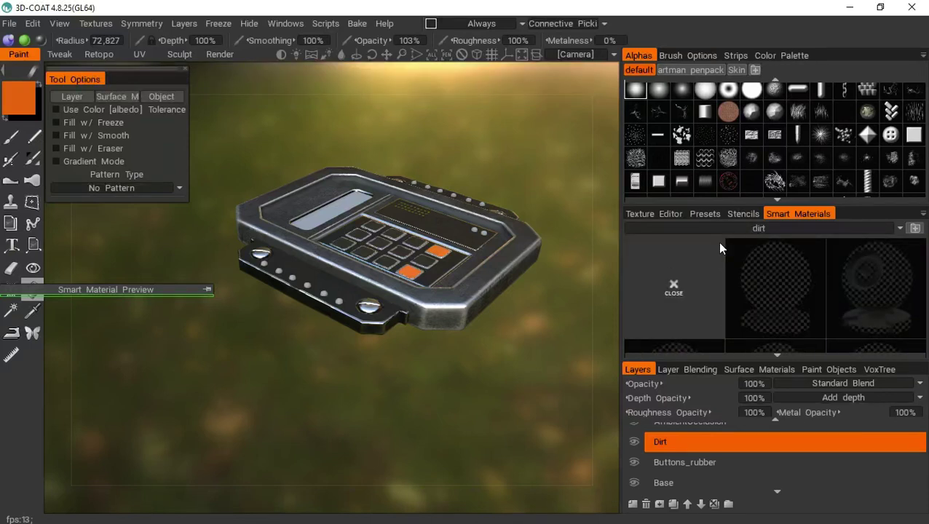
scroll(757, 262, down, 1)
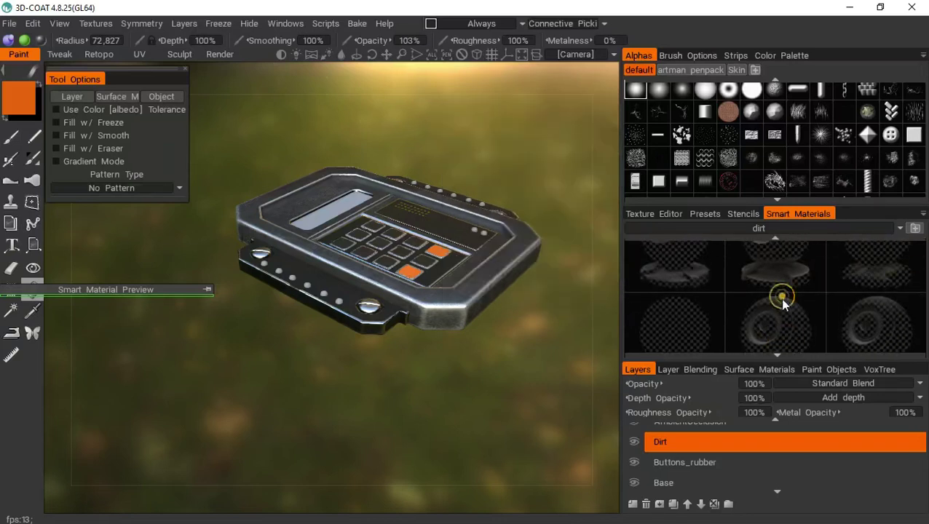
scroll(792, 326, down, 1)
scroll(792, 327, down, 1)
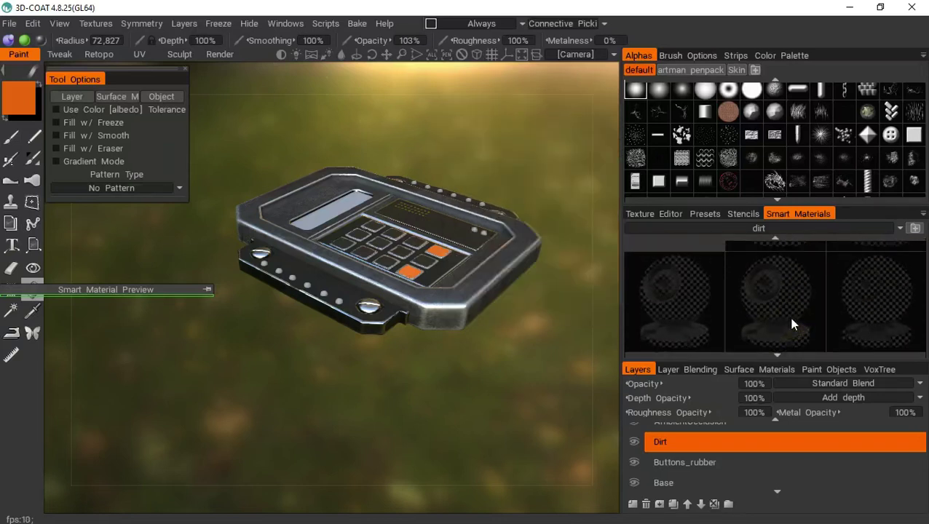
click(792, 325)
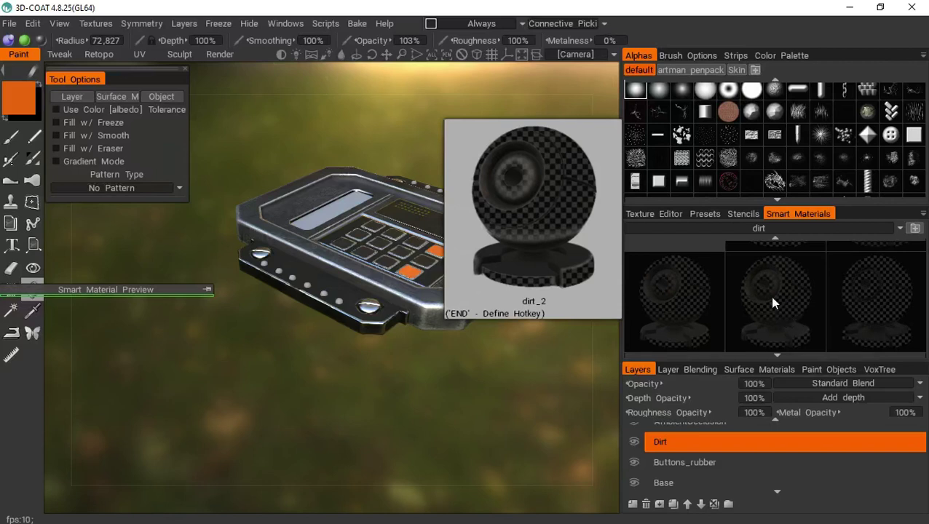
click(769, 296)
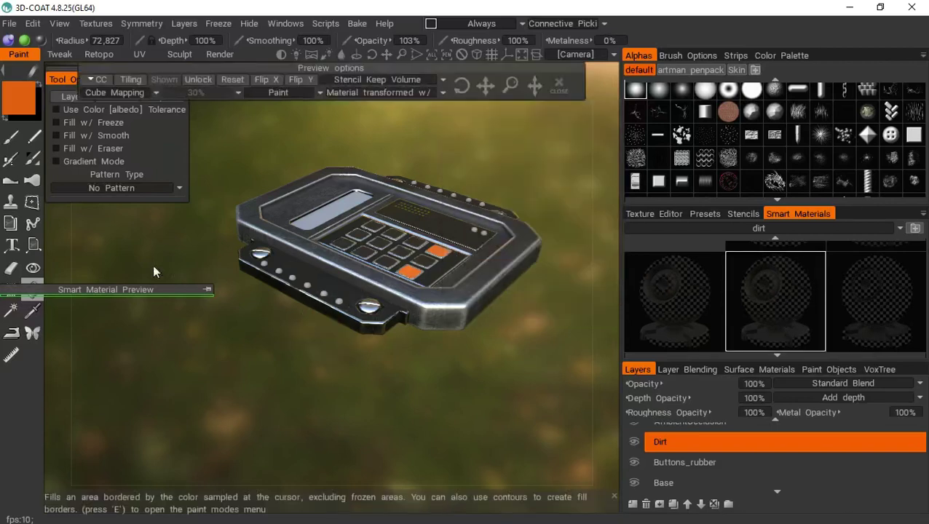
- Preview the selected dirt_2 material over the keypad's left side plate, and collapse the preview
drag(164, 295, 394, 246)
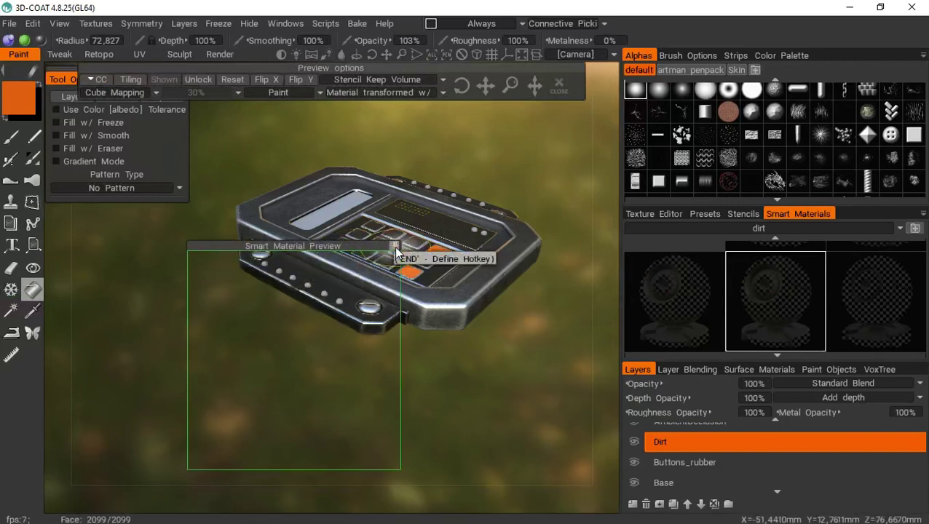
click(395, 247)
drag(402, 56, 379, 170)
click(395, 245)
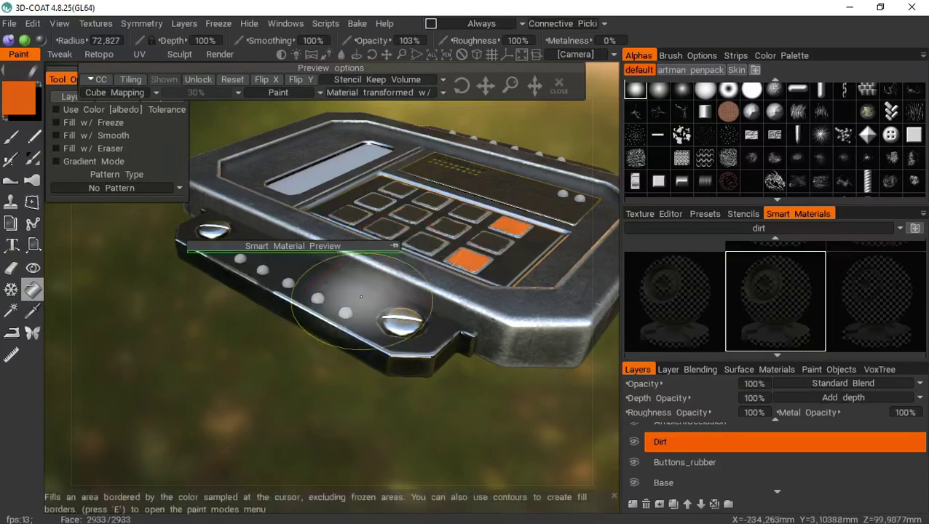
- Select the dirt smart material just before the current one, preview it over the left side plate, and move the collapsed preview off the model
mouse_move(671, 293)
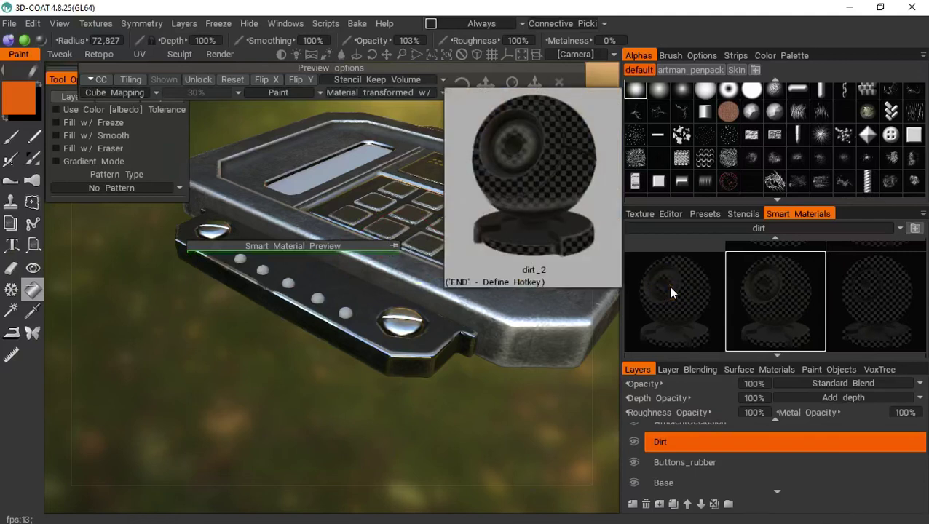
click(671, 293)
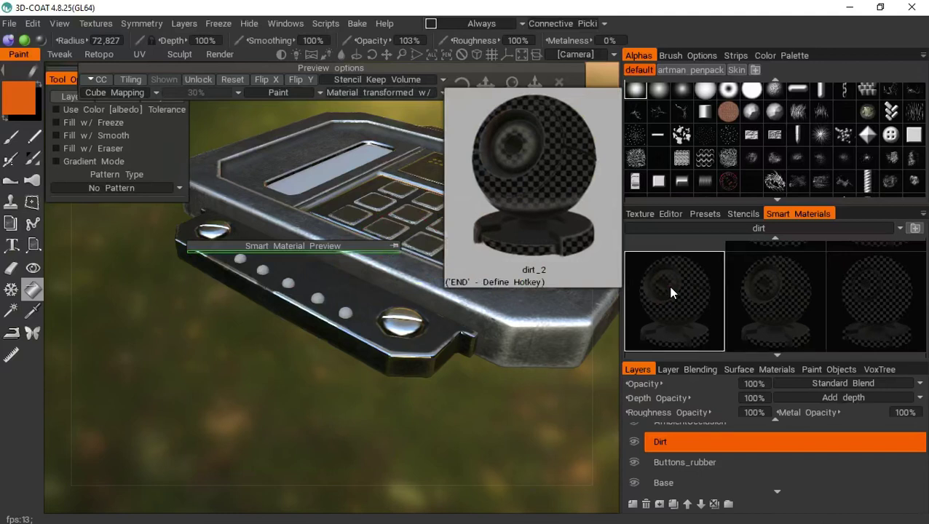
click(387, 244)
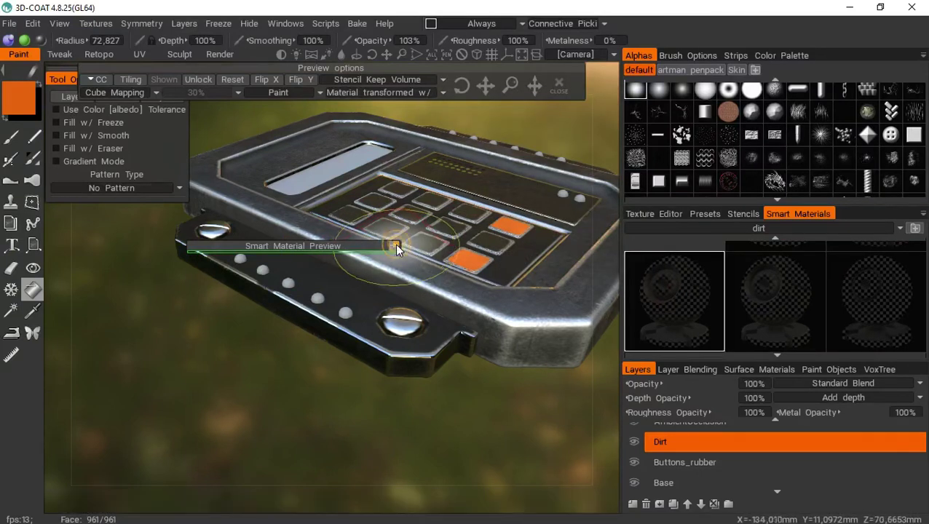
click(395, 244)
drag(372, 245, 397, 246)
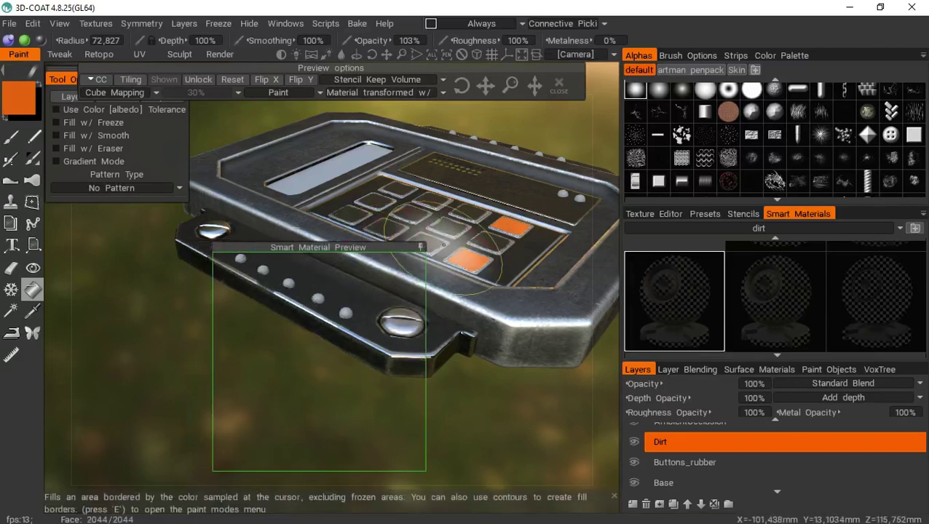
click(421, 246)
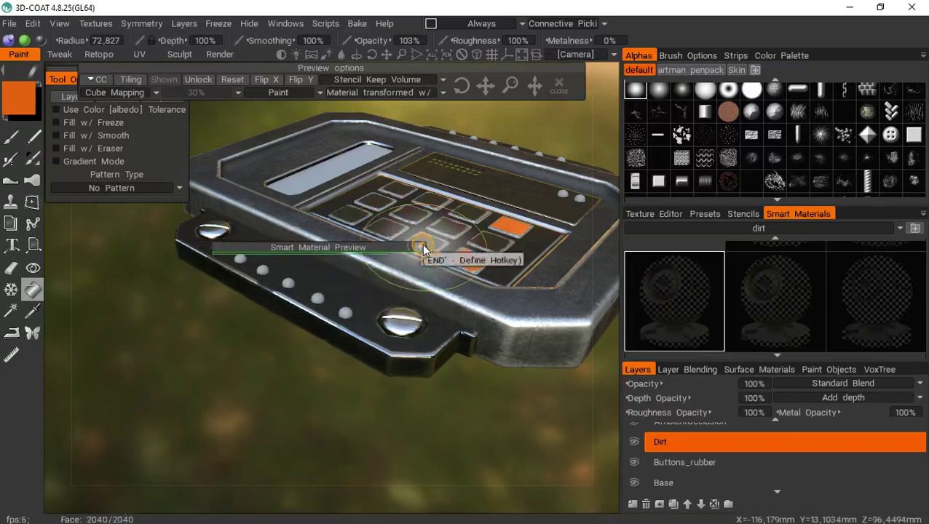
drag(315, 264, 195, 350)
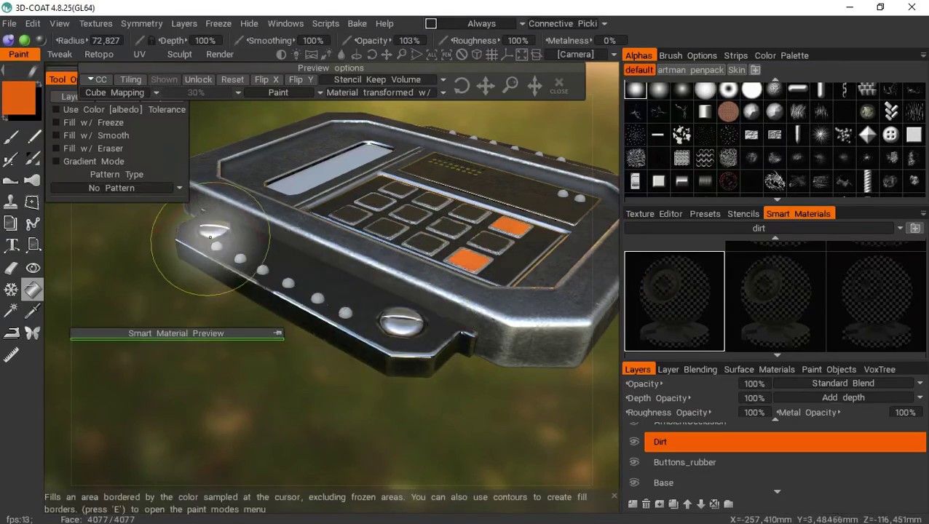
- Fill the screws on the side plates with the selected dirt material on the Dirt layer
click(213, 228)
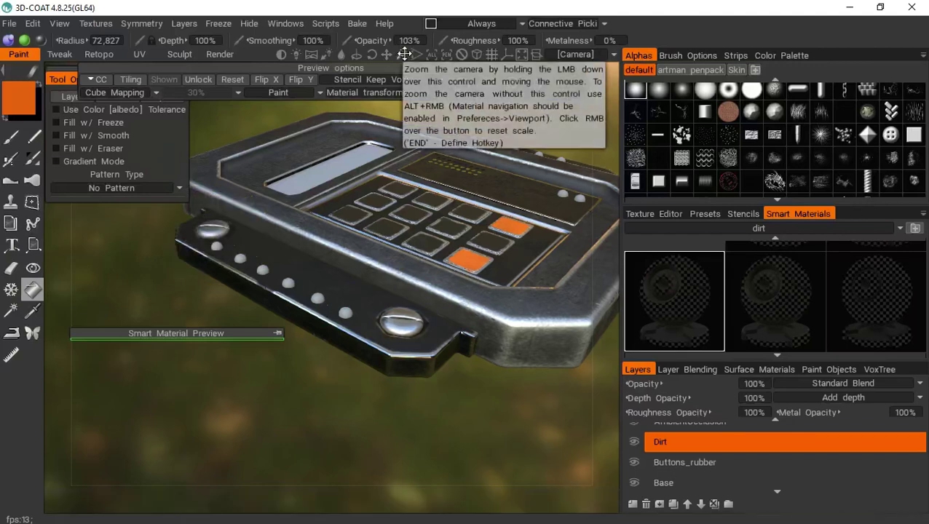
drag(404, 55, 400, 55)
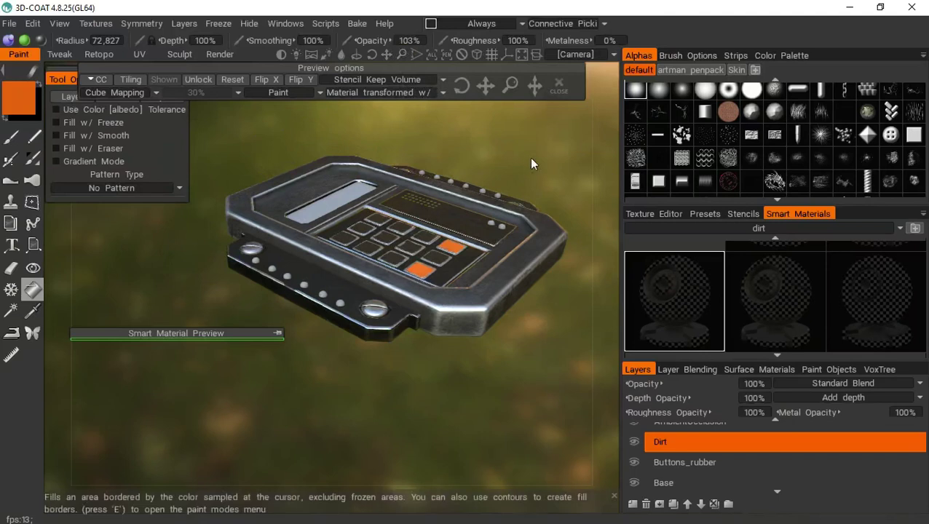
drag(531, 156, 393, 172)
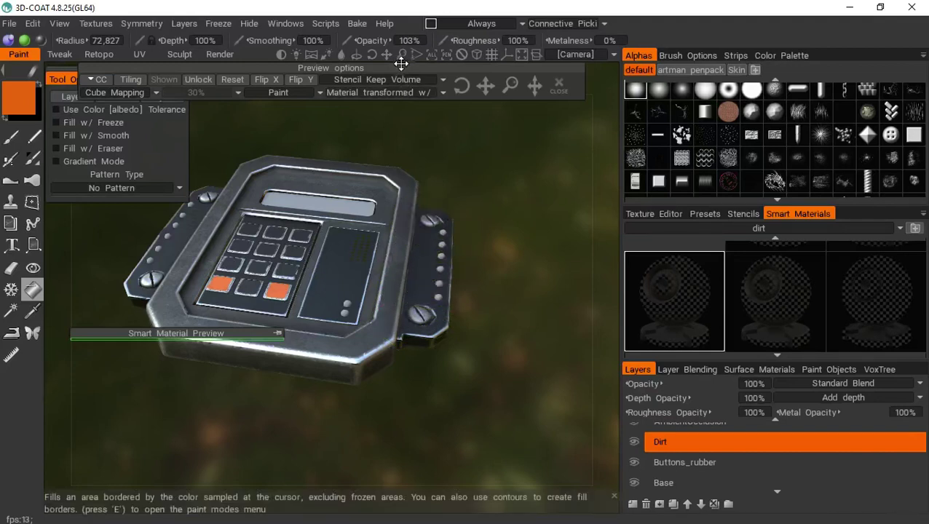
drag(422, 55, 372, 55)
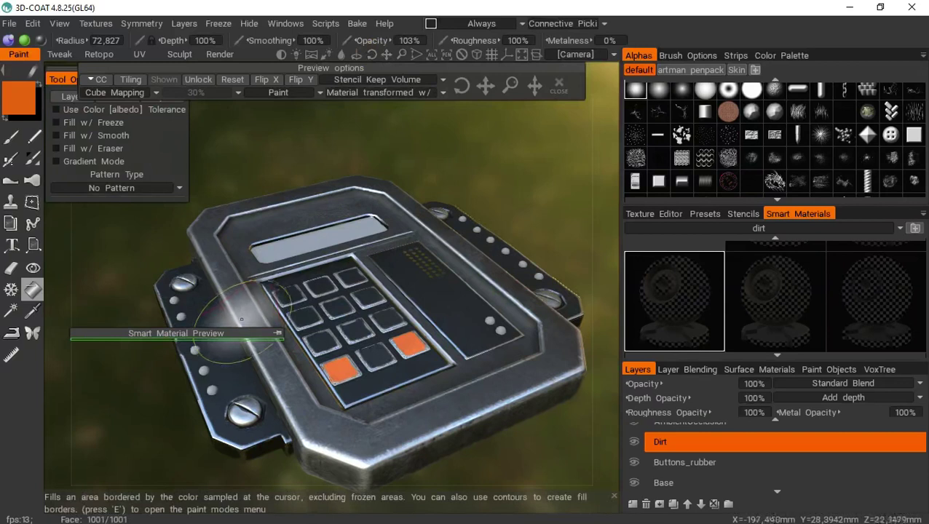
- Preview the dirt material over the whole left side plate, collapse the preview, and check the keypad from different angles
drag(278, 332, 289, 246)
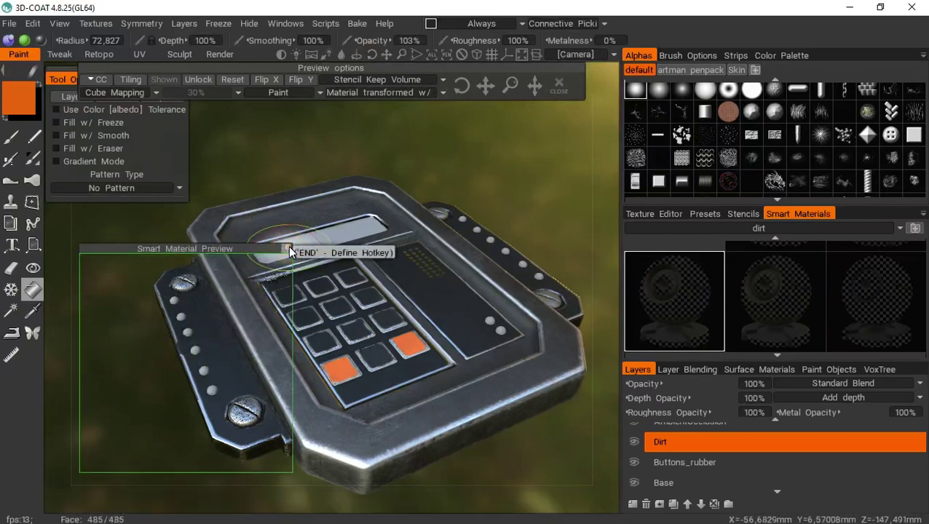
click(287, 247)
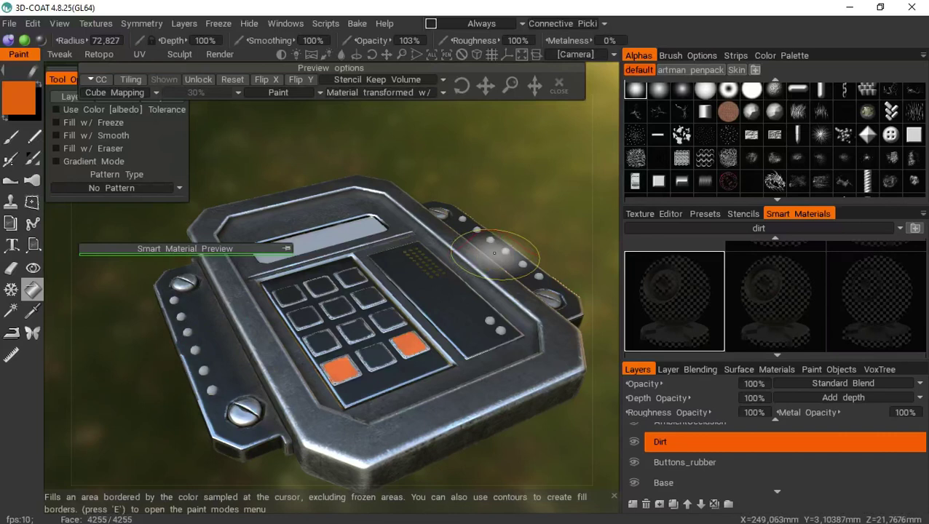
drag(510, 164, 500, 180)
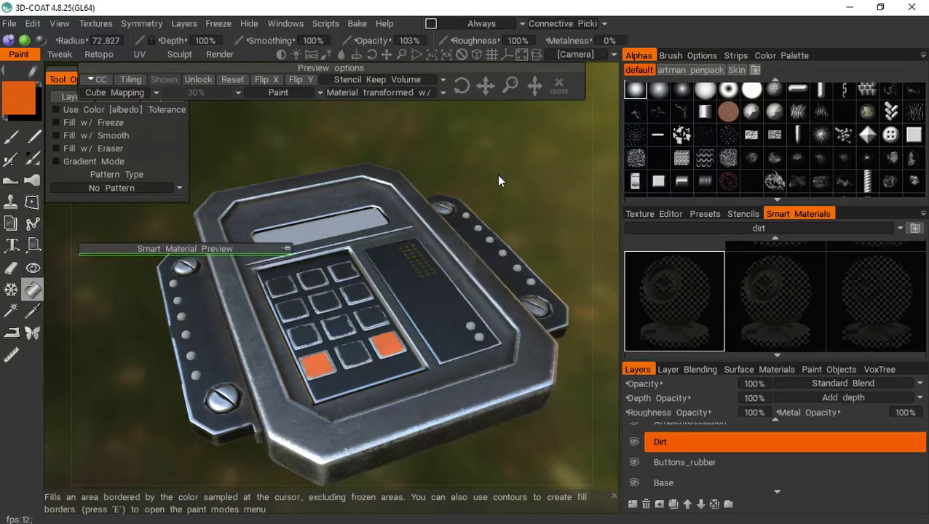
drag(496, 174, 493, 194)
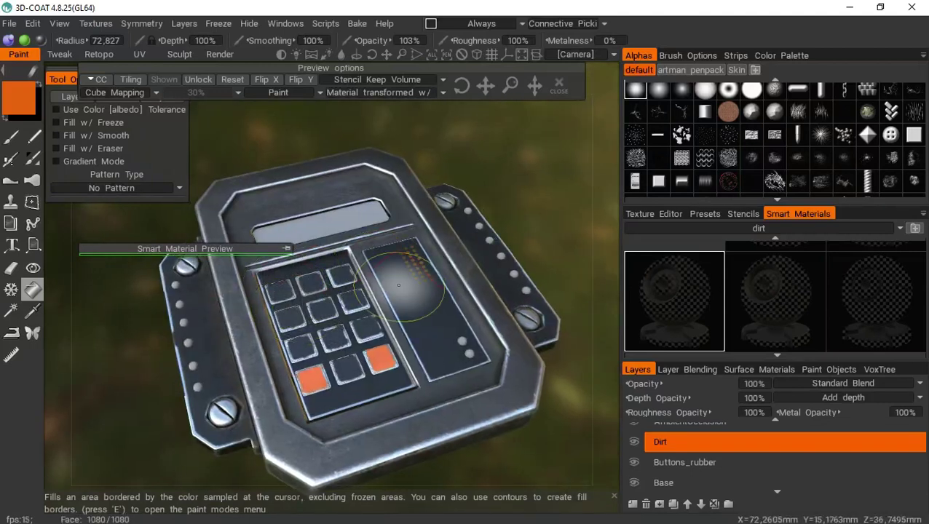
- Add a new layer between Dirt and Buttons_rubber and name it NUMB
click(664, 442)
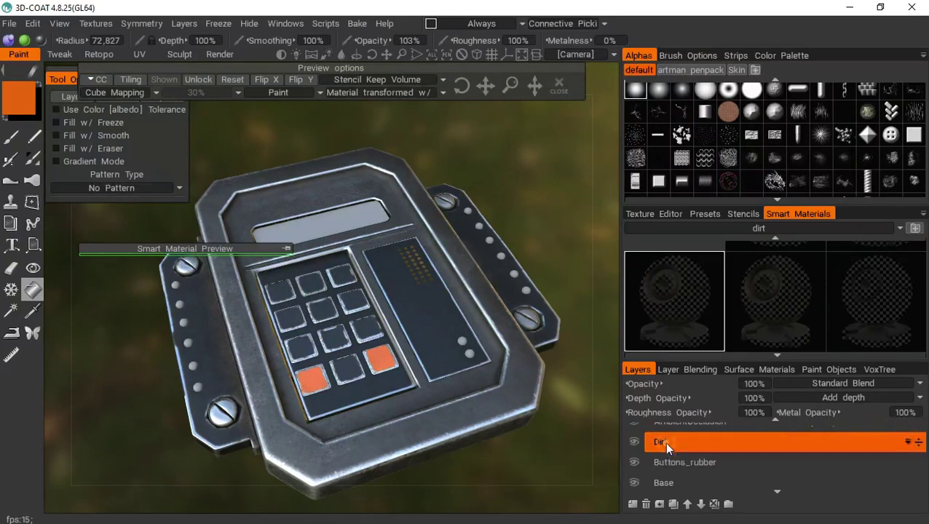
scroll(664, 452, up, 1)
scroll(664, 444, down, 1)
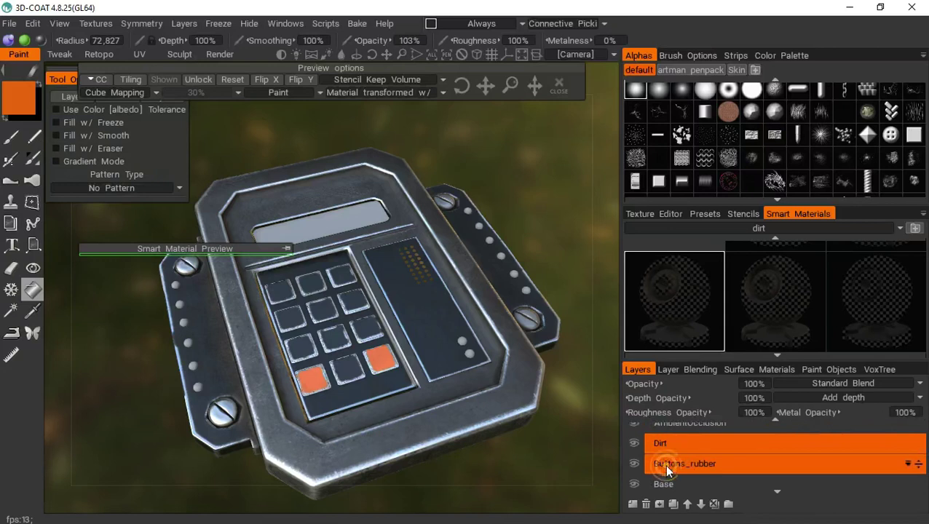
click(664, 464)
click(632, 504)
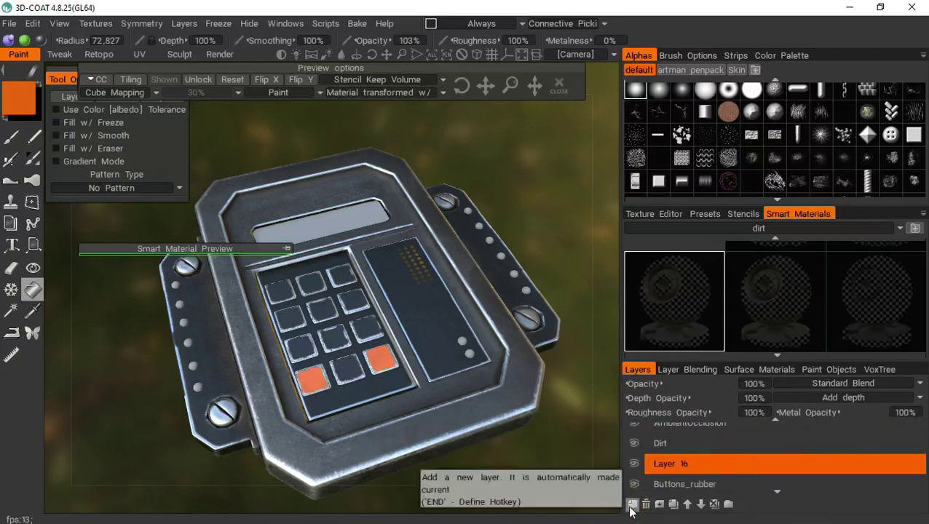
double_click(668, 464)
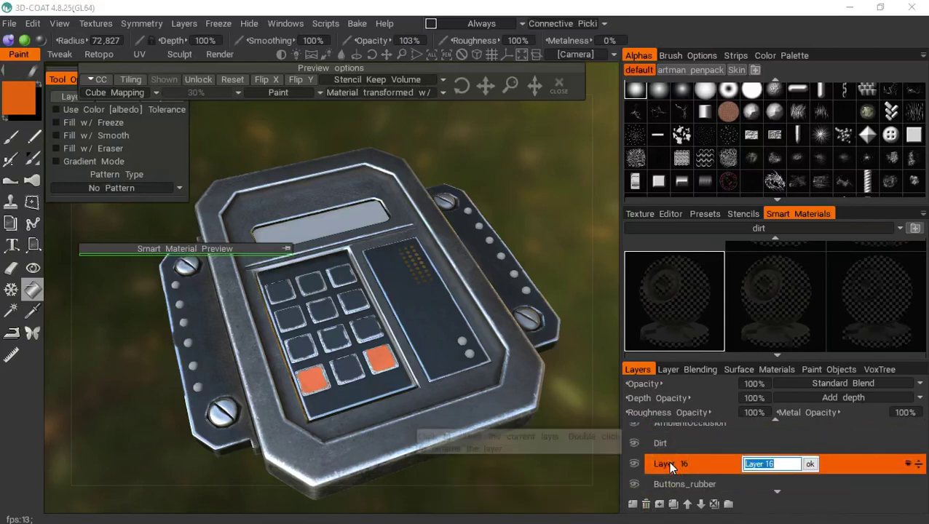
text(NUMB)
key(Return)
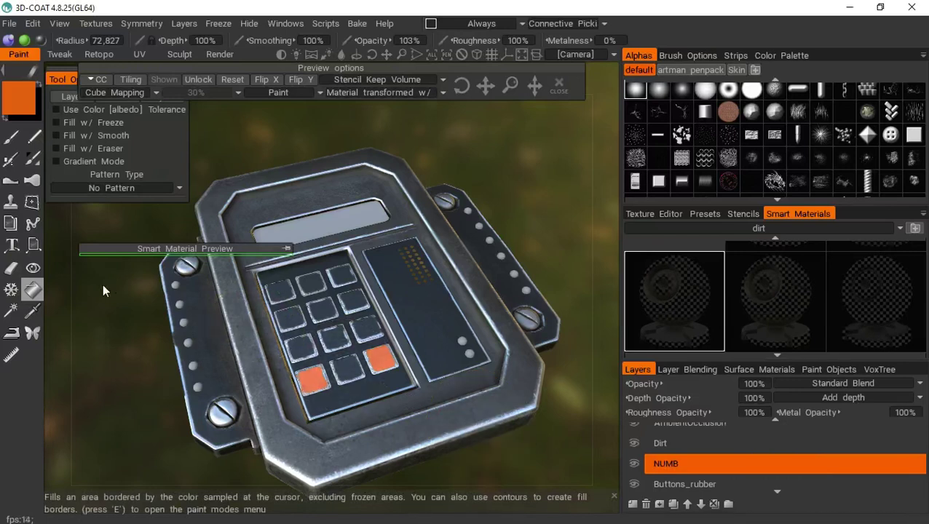
- Activate the Text tool over the keypad's front and set its font to Tw Cen MT in Regular style
key(KP_7)
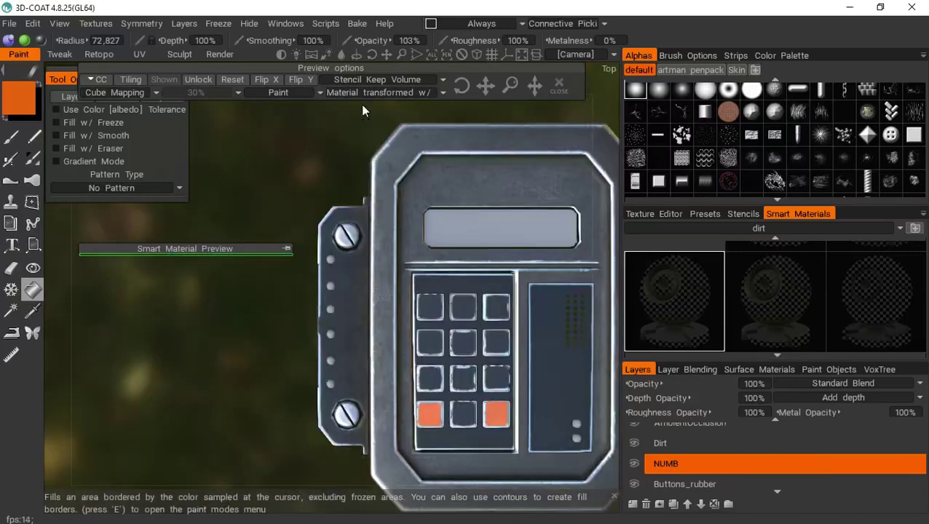
mouse_move(387, 55)
mouse_down()
mouse_move(407, 48)
mouse_move(399, 54)
mouse_up()
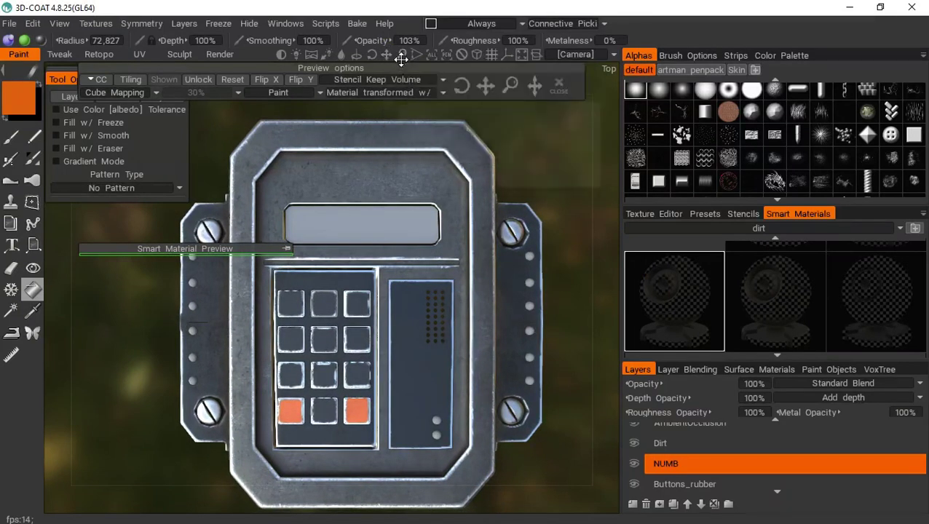
drag(400, 56, 402, 45)
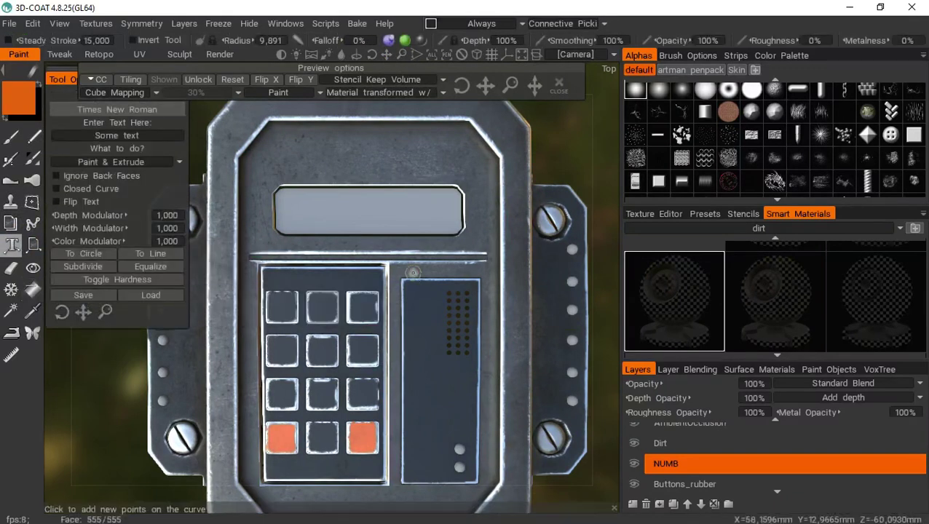
click(688, 265)
scroll(698, 340, down, 1)
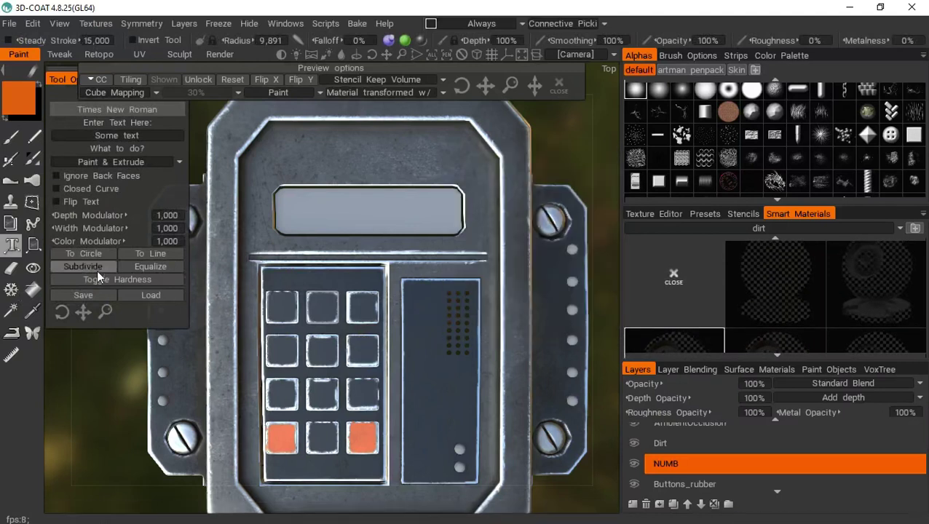
click(114, 110)
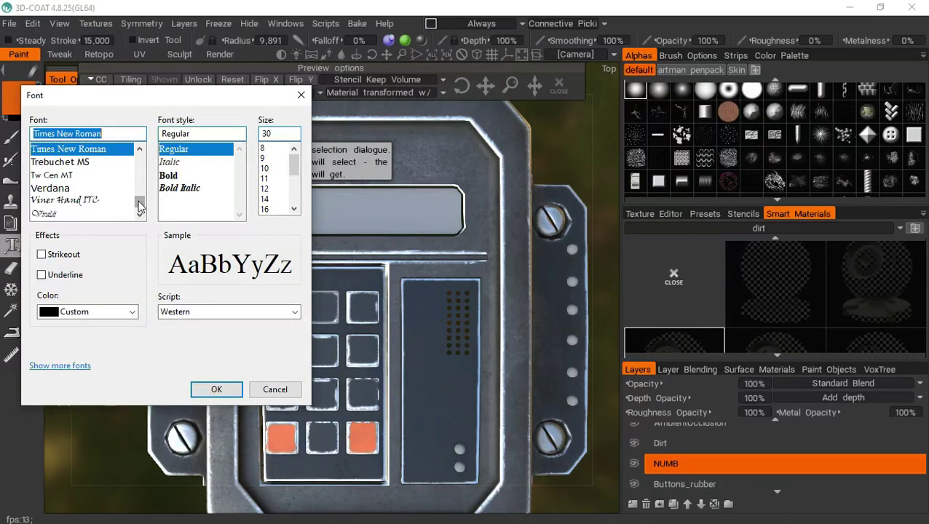
click(63, 177)
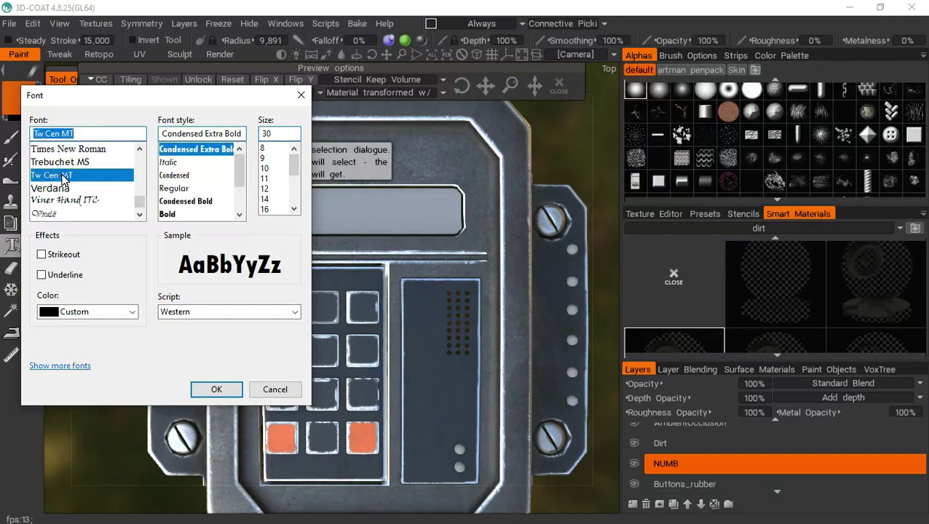
click(175, 188)
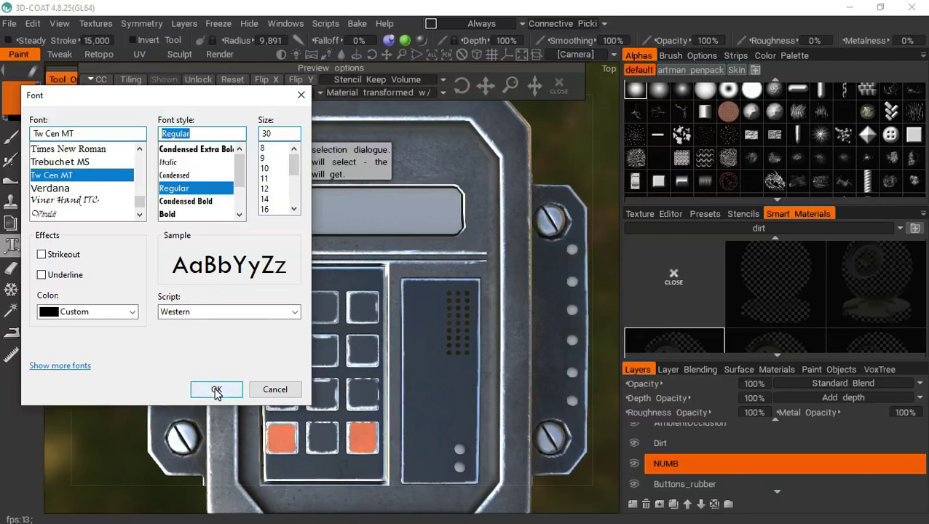
scroll(141, 197, up, 3)
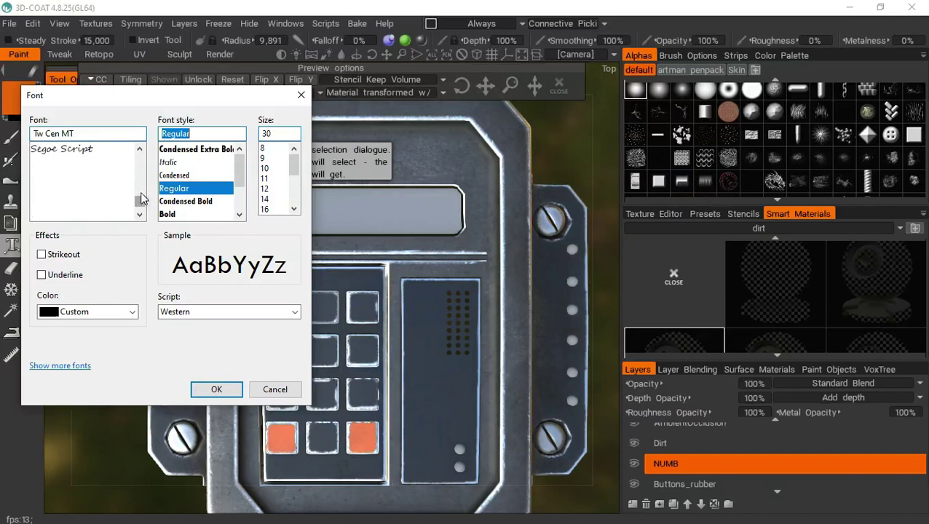
scroll(139, 208, down, 5)
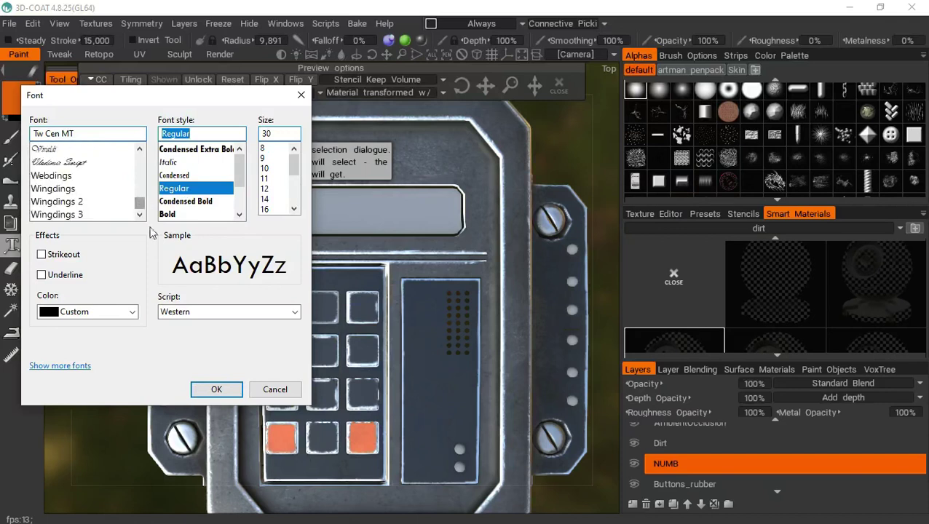
click(219, 391)
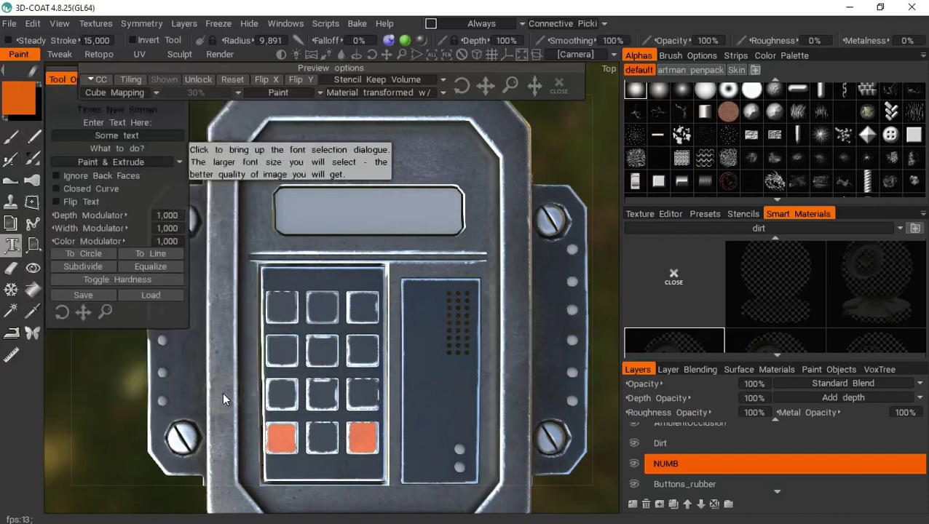
- Replace the Text tool's sample text with 1
click(138, 136)
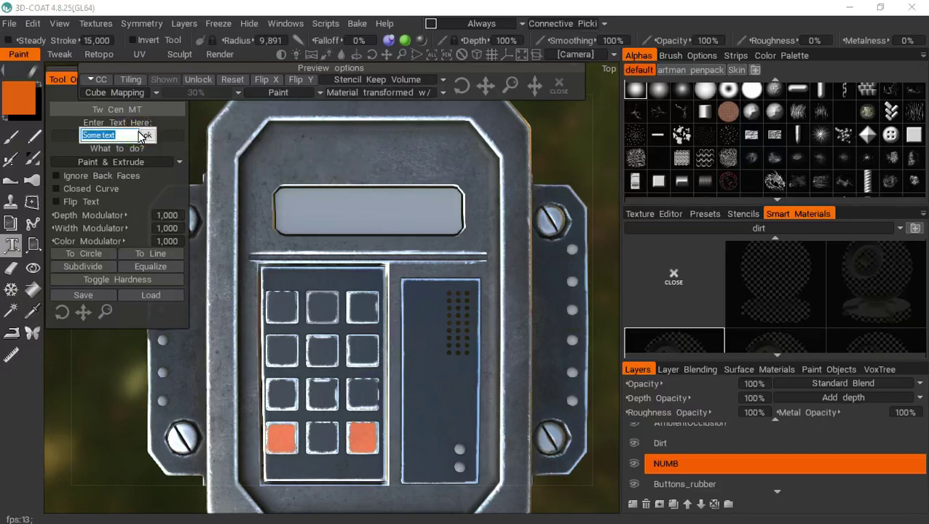
text(1)
key(Return)
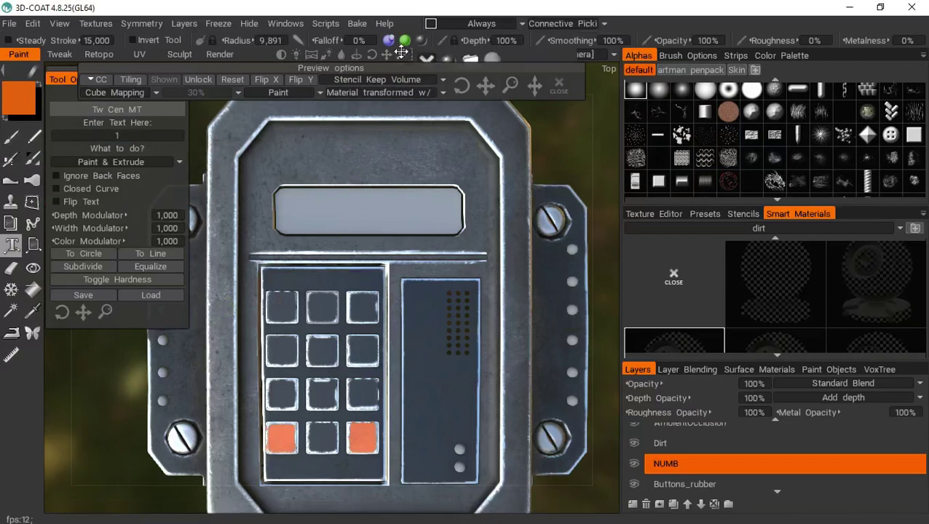
- Select the paint_old smart material from the paints category for the button numbers
drag(402, 53, 622, 201)
click(705, 223)
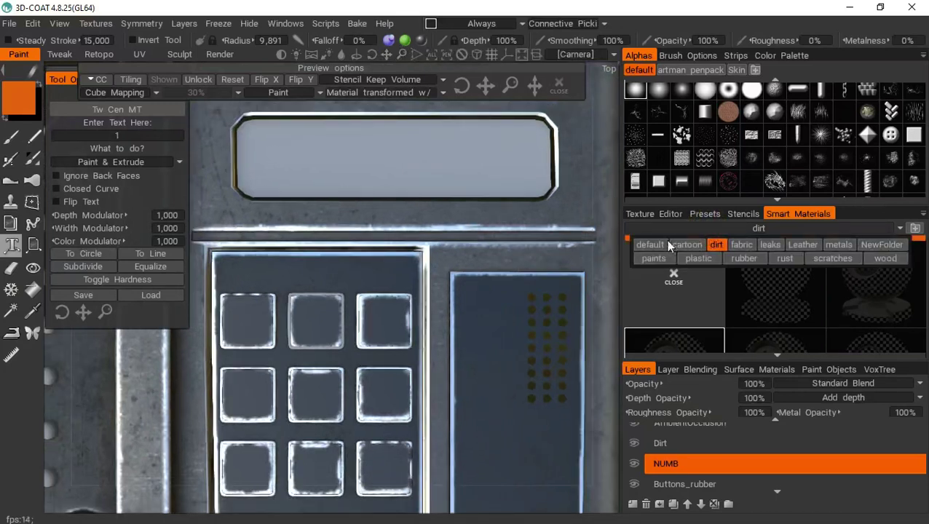
click(657, 245)
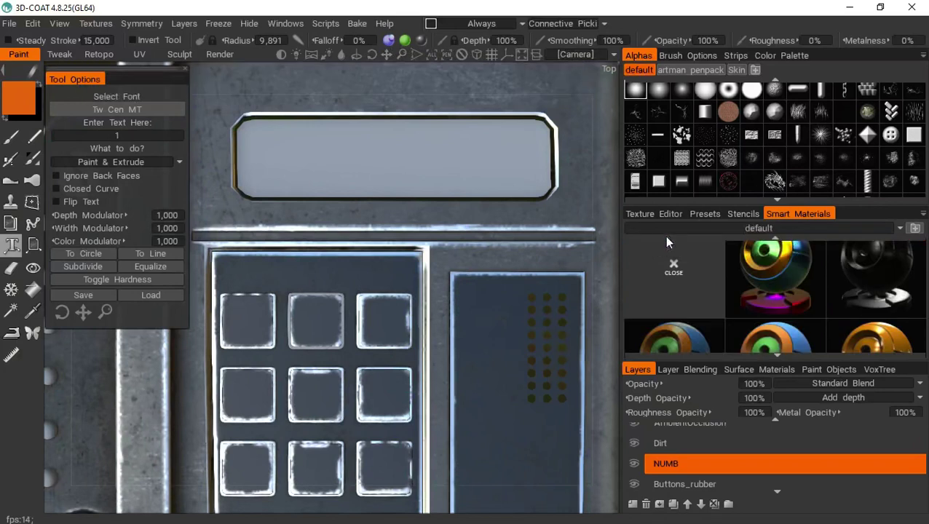
click(690, 228)
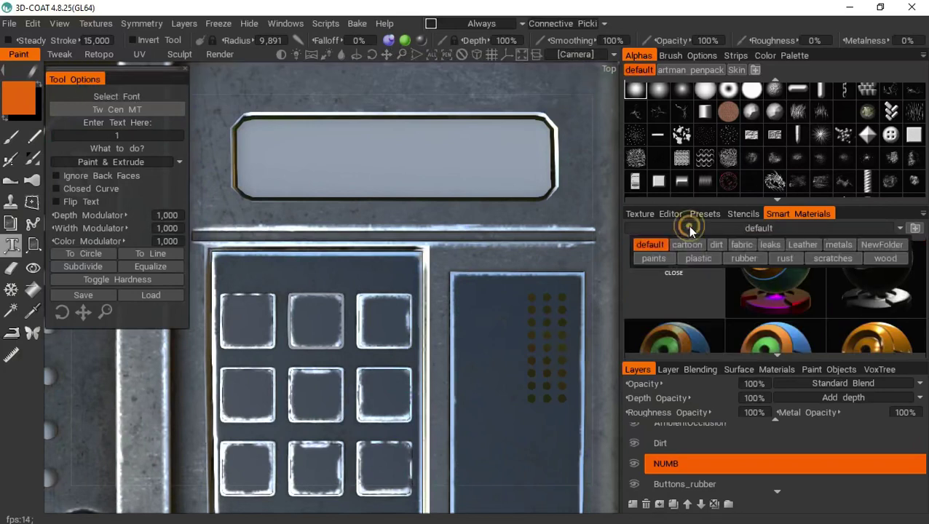
click(653, 258)
mouse_move(682, 308)
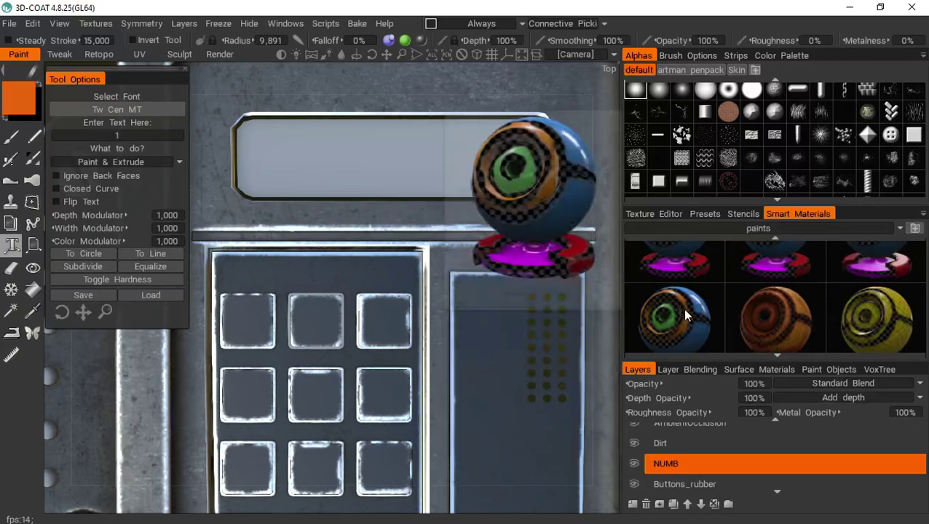
scroll(759, 284, down, 1)
scroll(759, 284, down, 3)
mouse_move(818, 336)
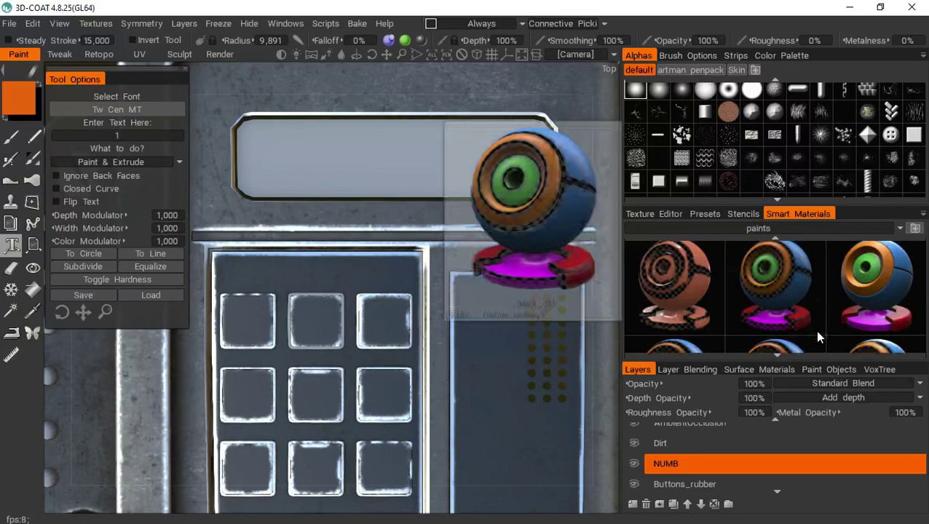
mouse_move(855, 324)
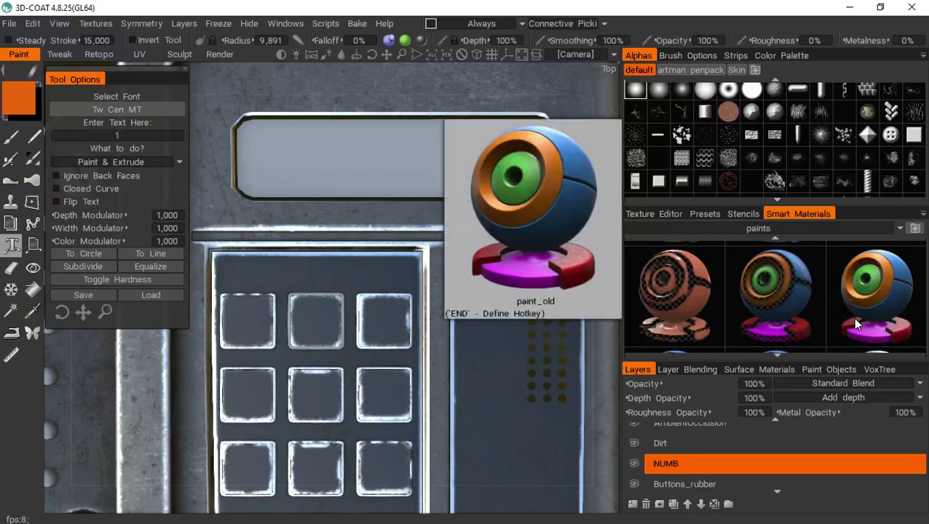
click(856, 325)
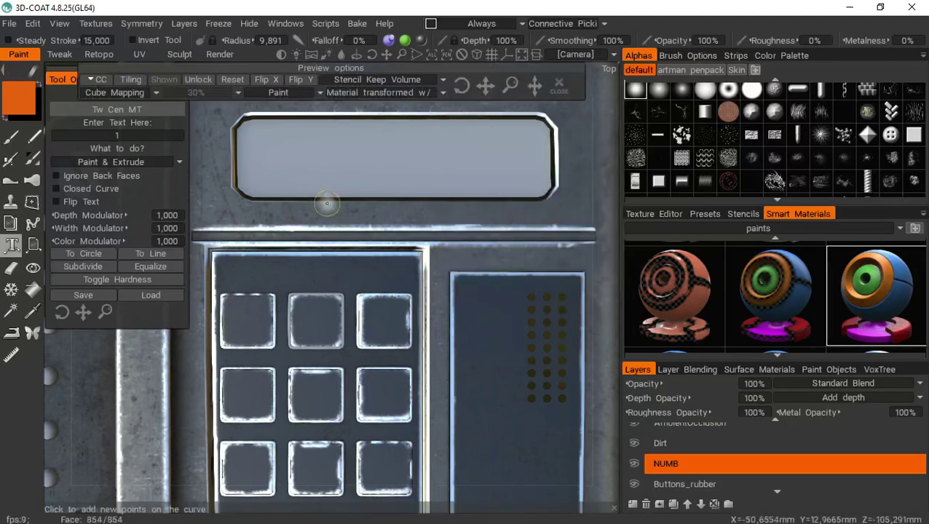
- Lay a straight horizontal text curve for the 1 across the keypad's top-left button
drag(387, 55, 535, 13)
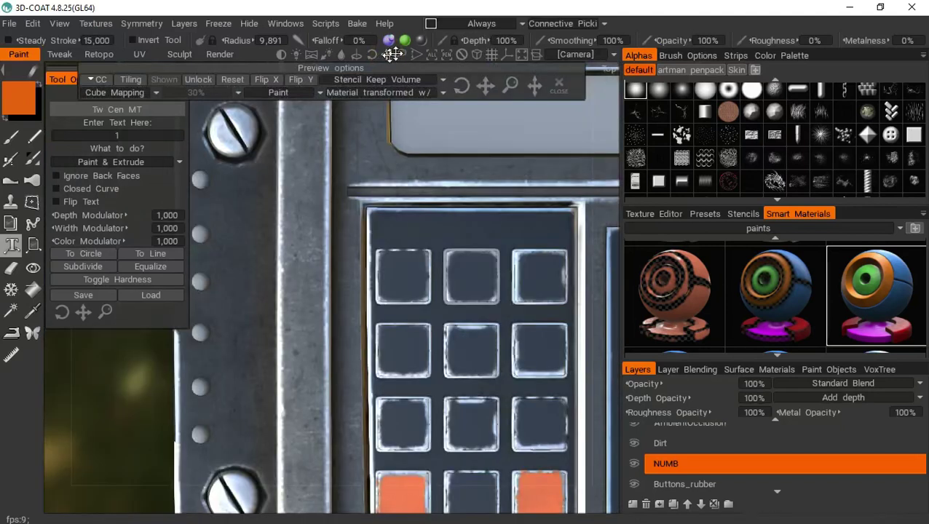
drag(398, 54, 388, 56)
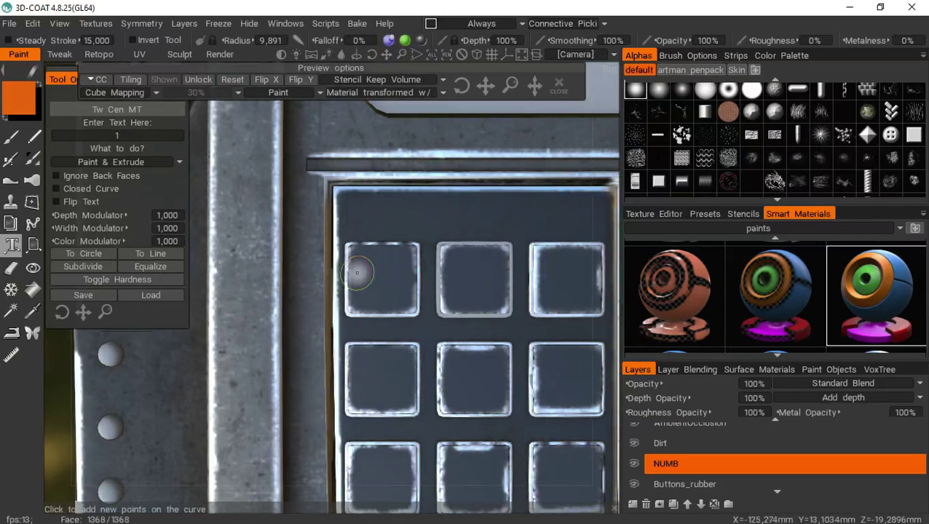
click(353, 277)
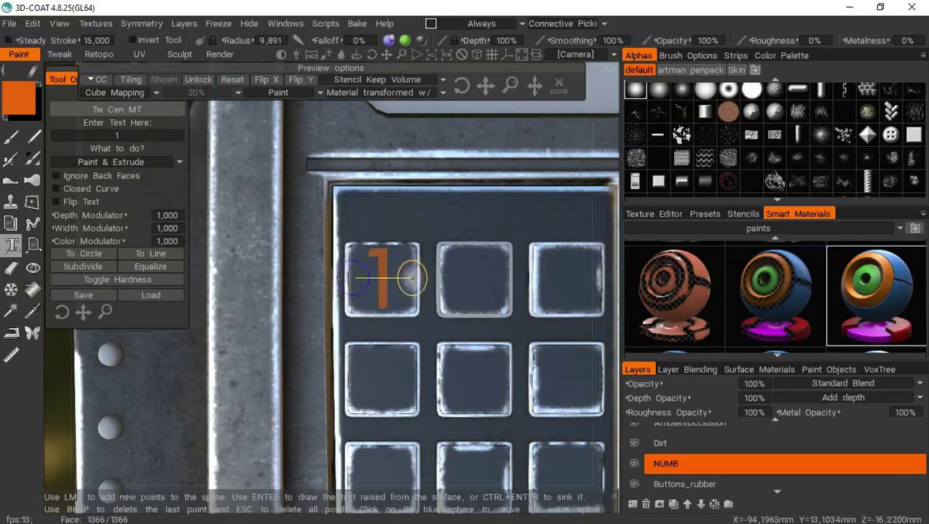
click(412, 278)
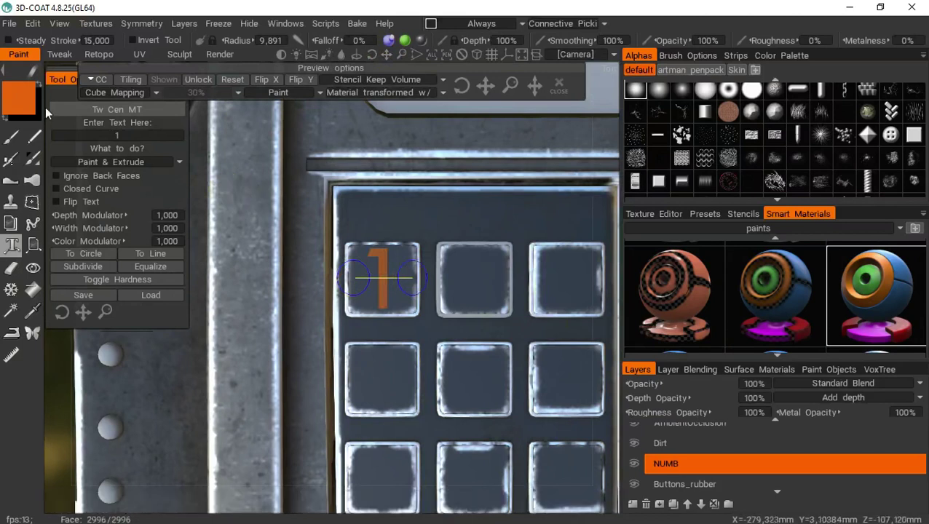
- Change the paint colour to light grey with 0% saturation and 86% lightness
click(33, 108)
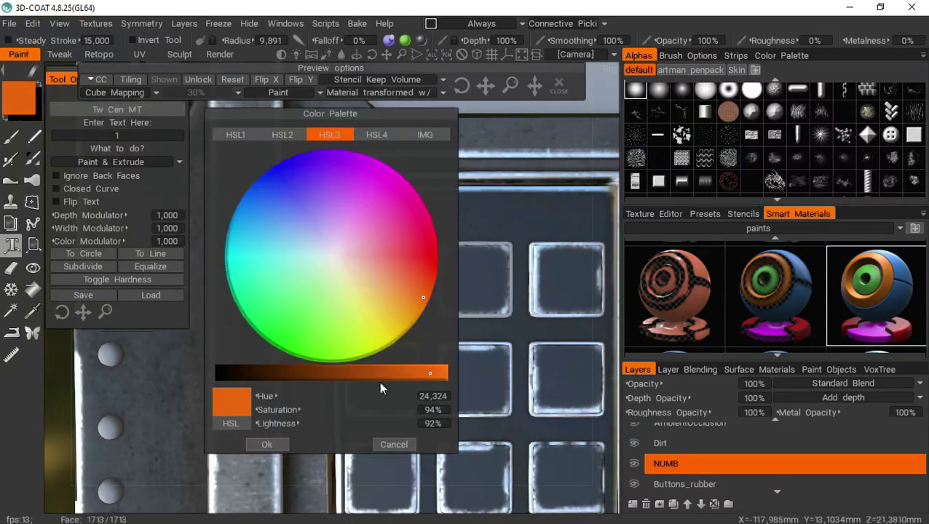
click(431, 409)
text(0)
key(Return)
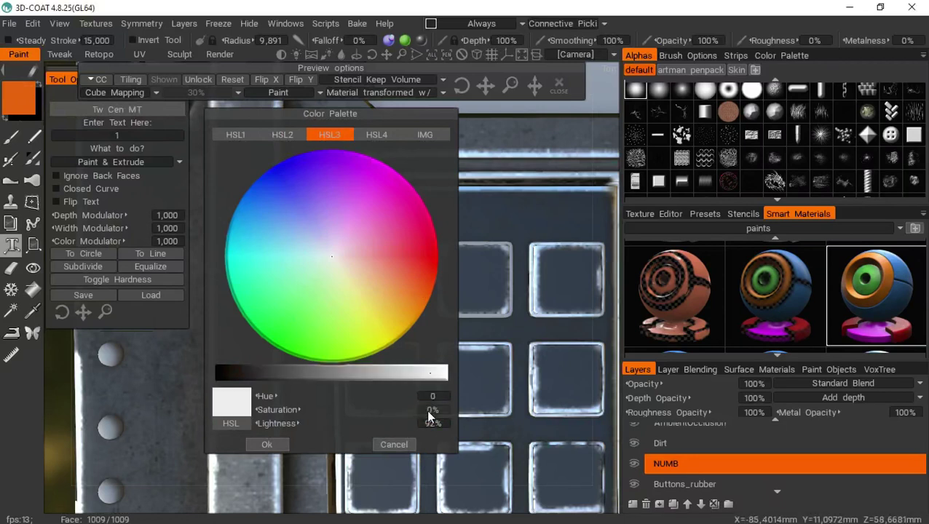
click(417, 373)
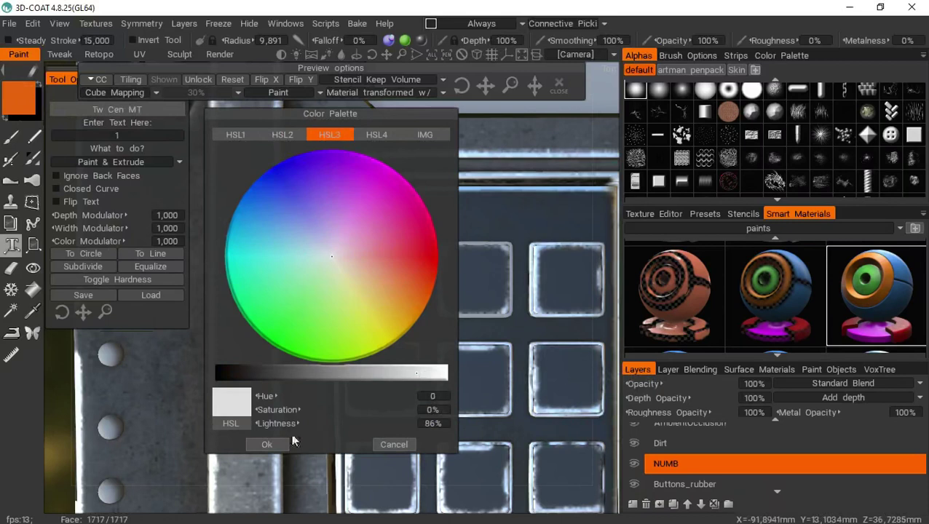
click(268, 444)
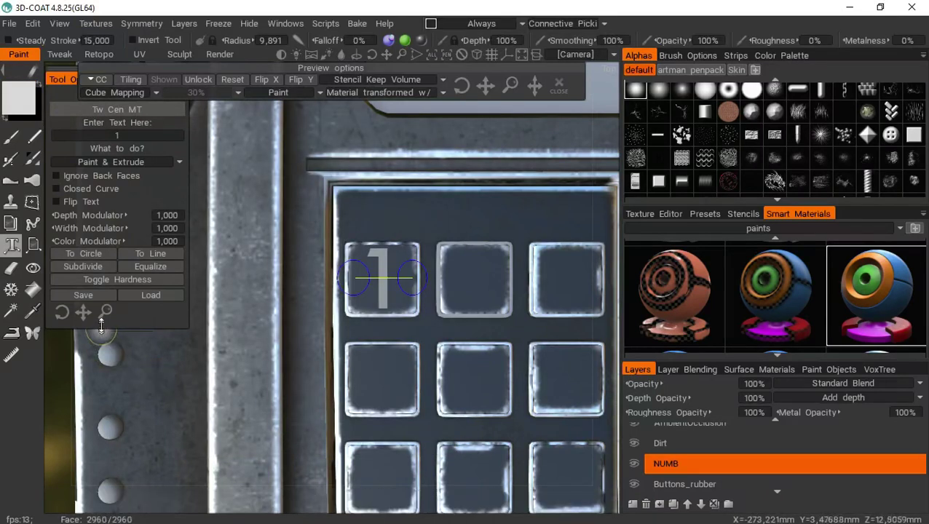
- Shrink the 1, centre it on the top-left button, and paint it onto the NUMB layer
drag(105, 312, 82, 311)
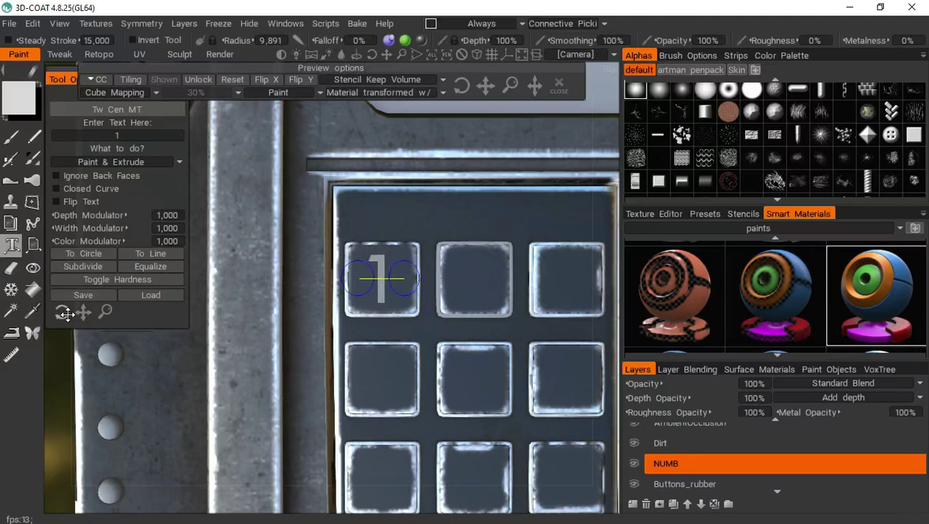
drag(88, 313, 88, 314)
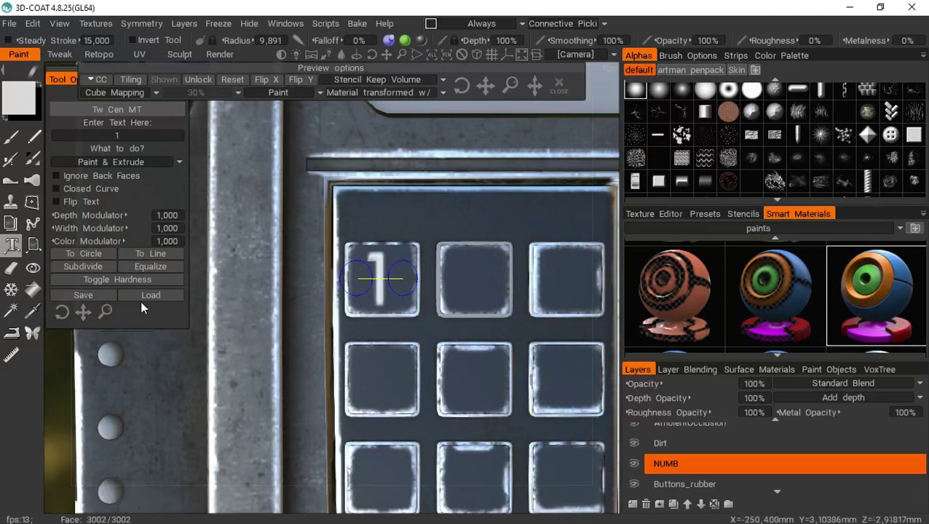
- Move the text curve to the top-middle button and change its text to 2
drag(82, 312, 82, 311)
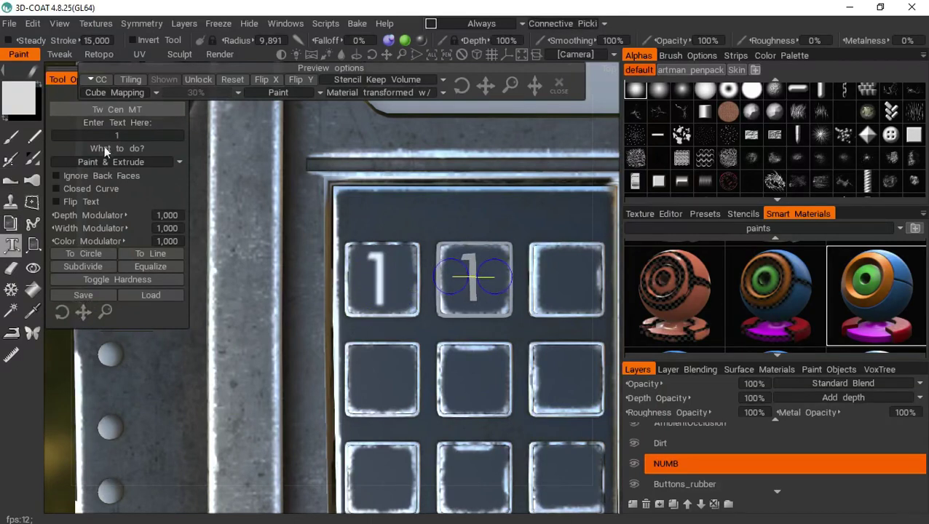
click(119, 134)
text(2)
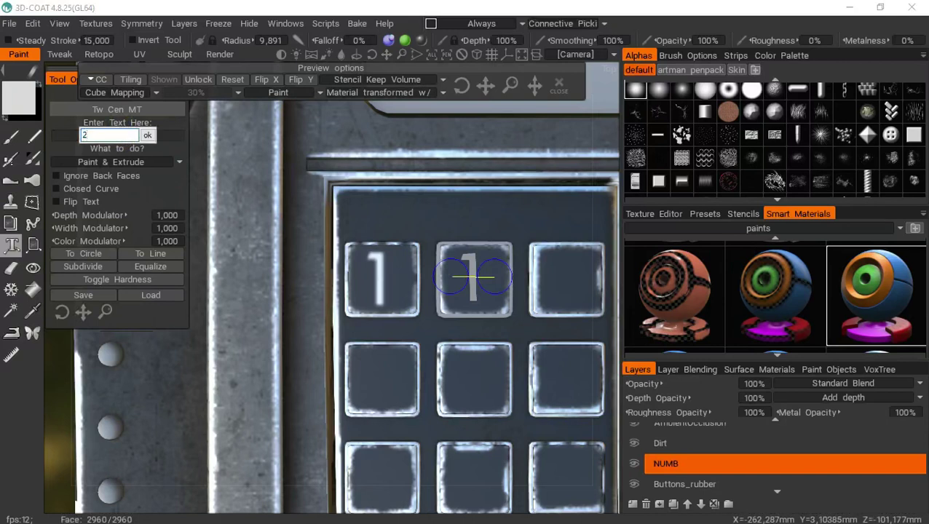
key(Return)
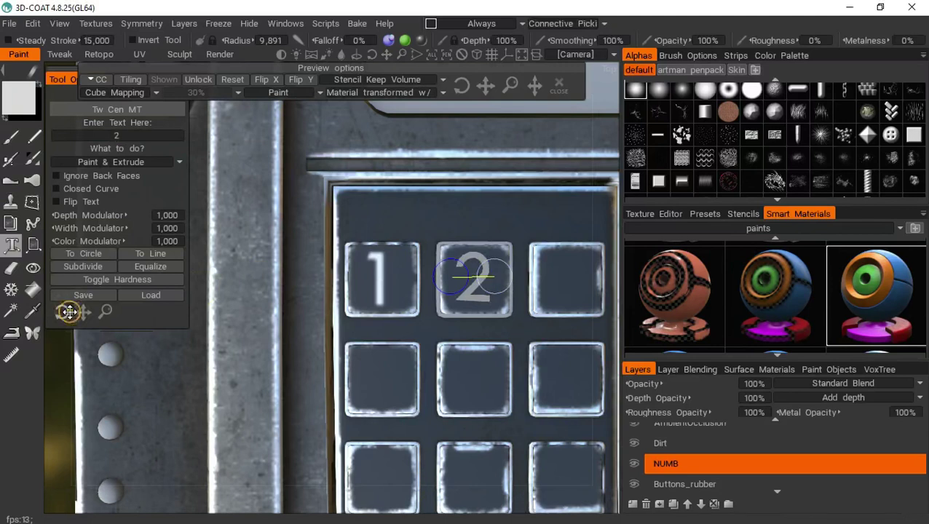
- Nudge the 2 until it is centred on the top-middle button and paint it onto the NUMB layer
drag(63, 312, 69, 312)
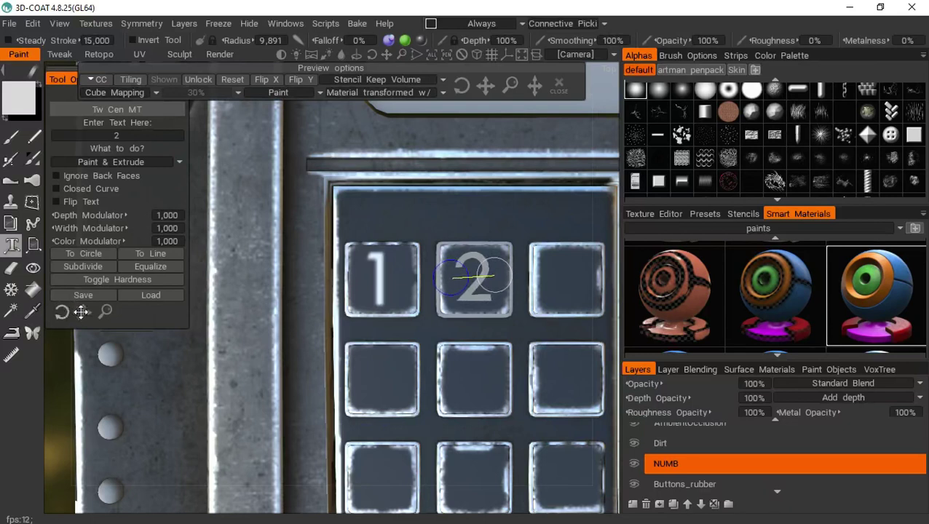
drag(80, 312, 87, 312)
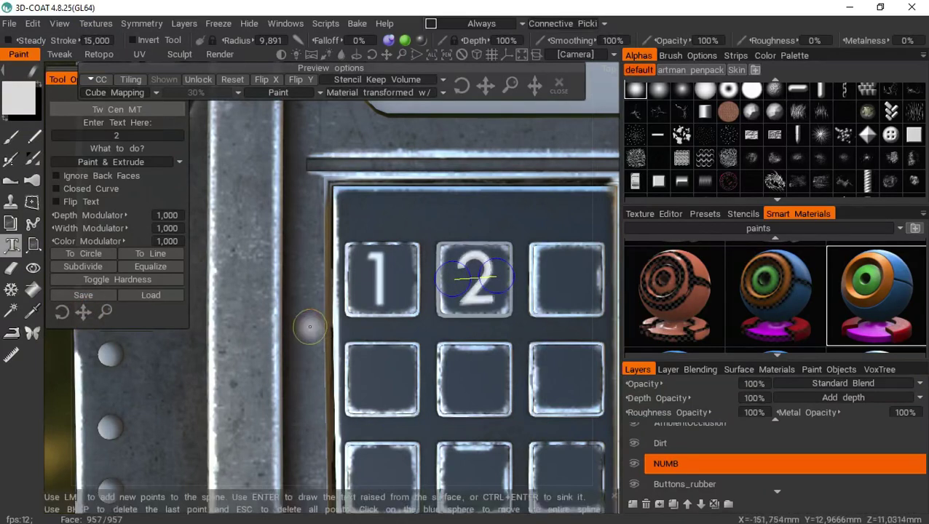
mouse_move(80, 314)
mouse_down()
mouse_move(99, 314)
mouse_move(81, 317)
mouse_up()
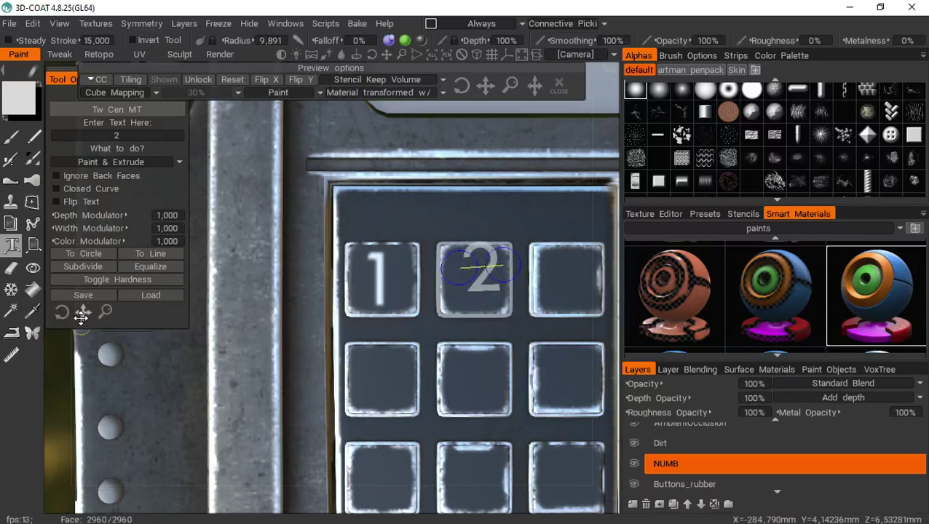
drag(81, 320, 82, 312)
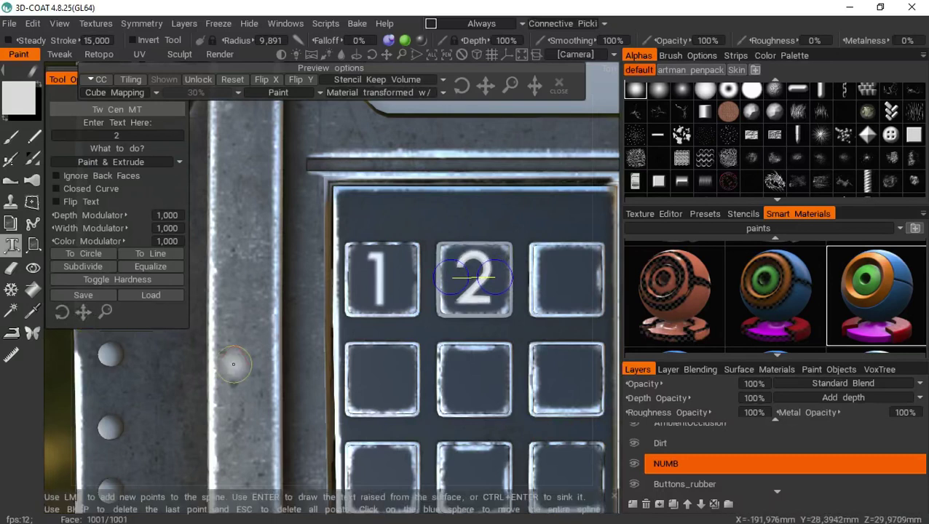
- Move the text curve to the top-right button, change its text to 3, and paint it
mouse_move(82, 312)
mouse_down()
mouse_move(105, 311)
mouse_move(85, 314)
mouse_up()
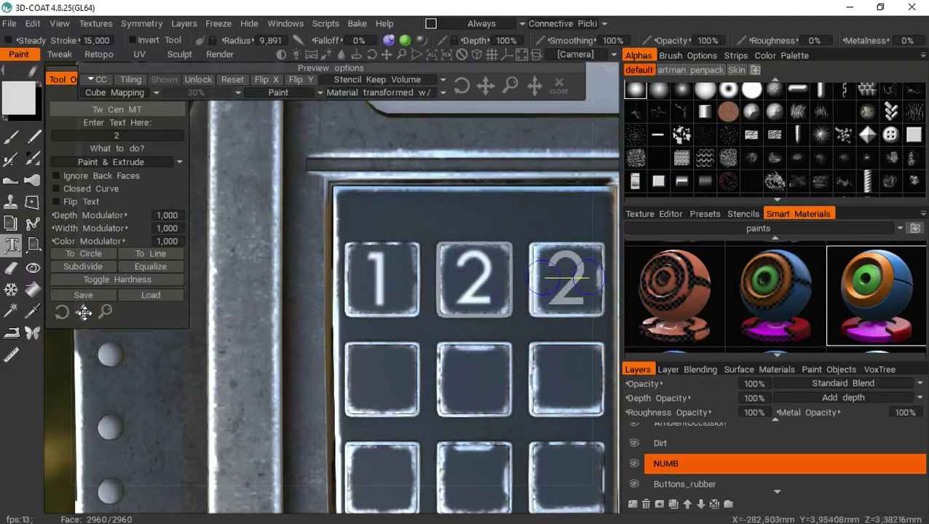
click(131, 136)
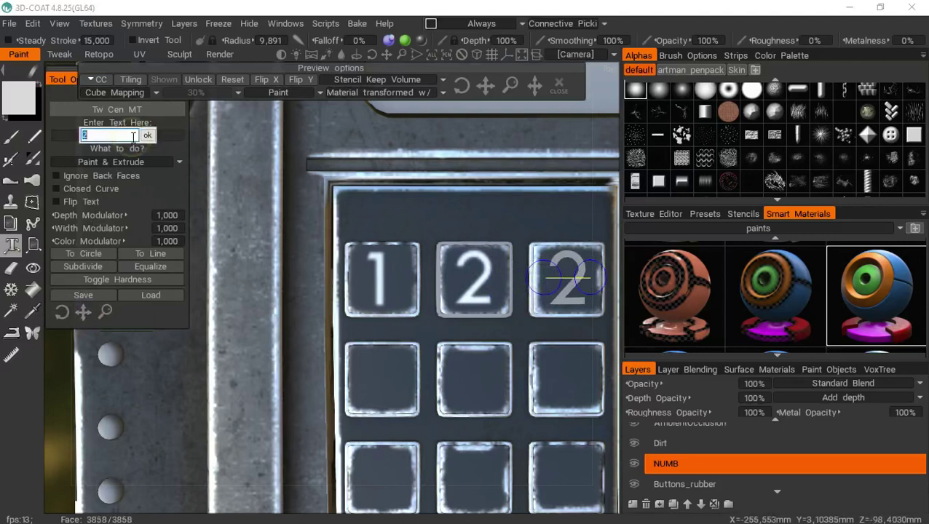
key(Return)
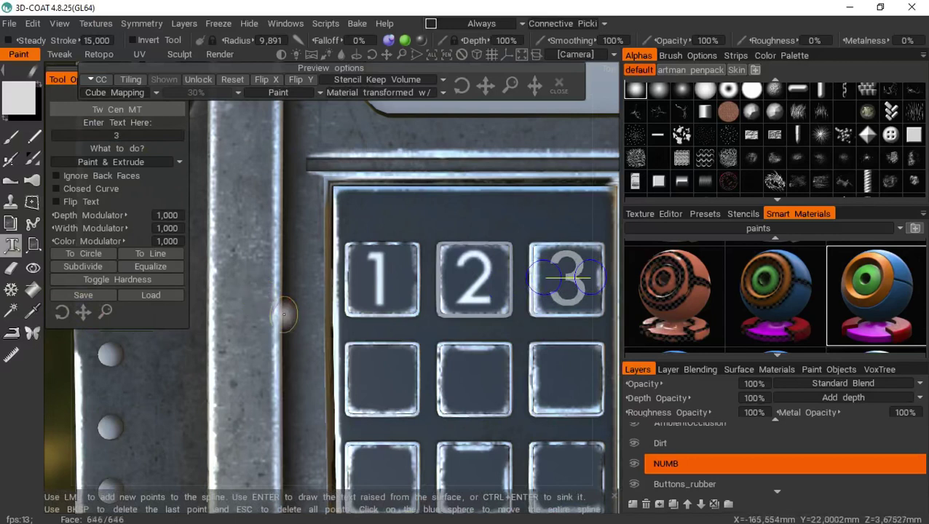
key(Return)
- Move the text curve to the second row's right button, change its text to 6, and paint it
drag(84, 313, 85, 319)
click(108, 135)
text(6)
key(Return)
key(Return)
- Paint a 5 on the second row's middle button and a 4 on its left button
click(136, 135)
text(5)
key(Return)
click(138, 135)
text(4)
key(Return)
key(Return)
- Change the text to 7 and paint it on the third row's left button
middle_drag(304, 226, 300, 138)
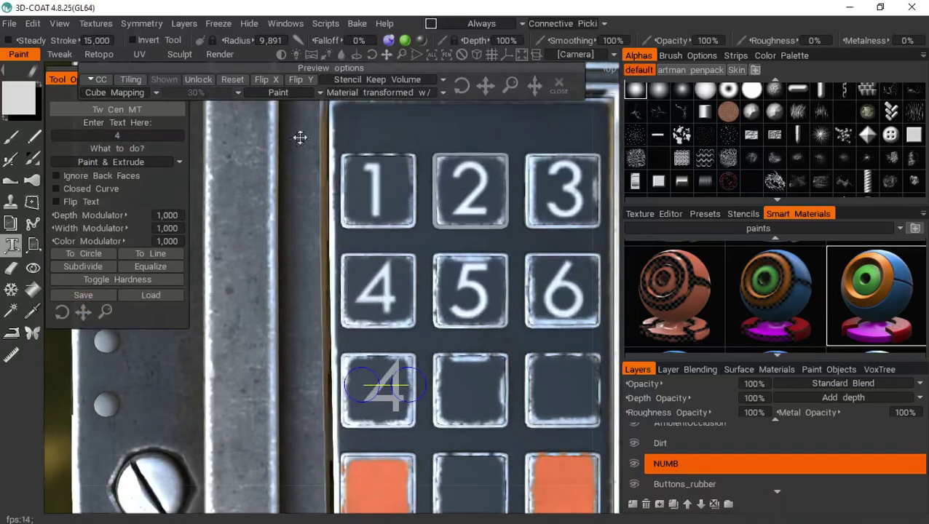
click(138, 135)
text(7)
key(Return)
key(Return)
- Centre the text curve on the third row's middle button, change its text to 8, and paint it
drag(85, 313, 75, 311)
click(116, 136)
text(8)
key(Return)
key(Return)
- Centre the text curve on the third row's right button, change its text to 9, and paint it
drag(84, 313, 75, 311)
click(117, 135)
text(9)
key(Return)
key(Return)
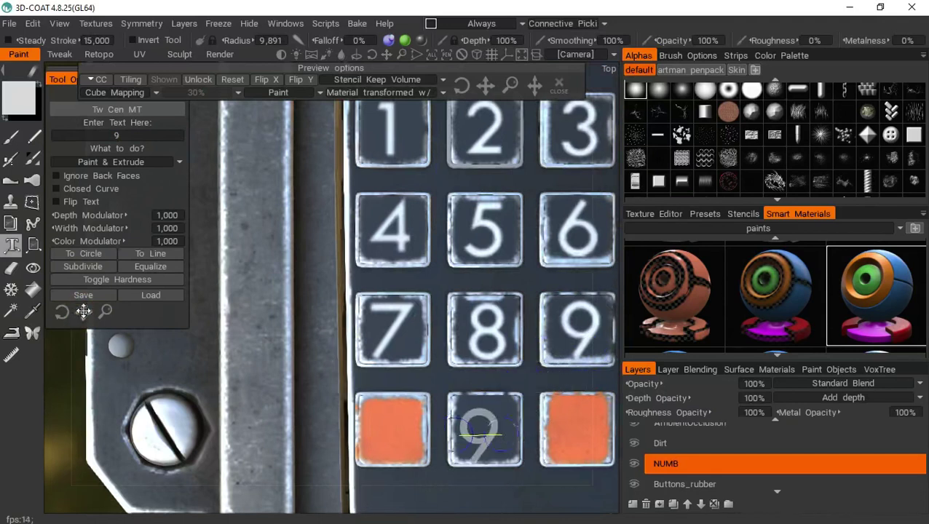
- Change the text to 0, centre it on the bottom-middle button, and paint it
click(91, 134)
text(0)
key(Return)
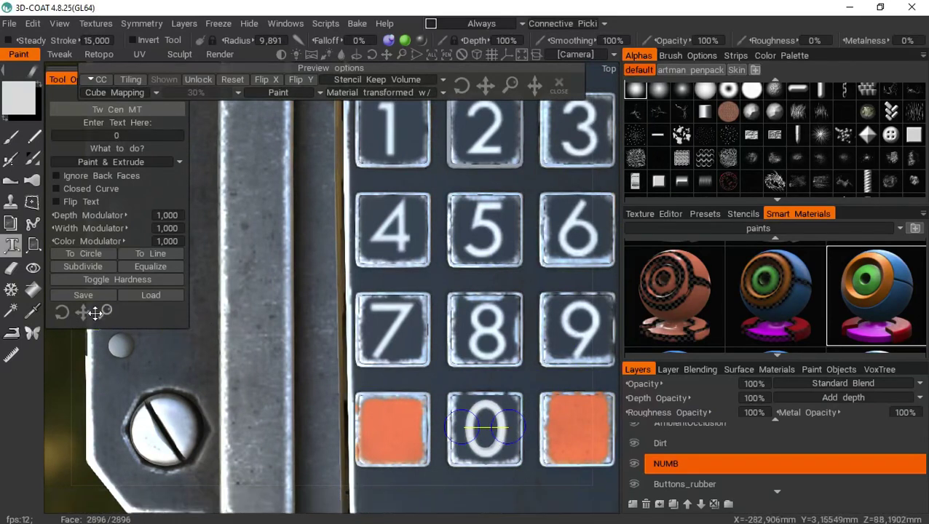
key(ctrl+s)
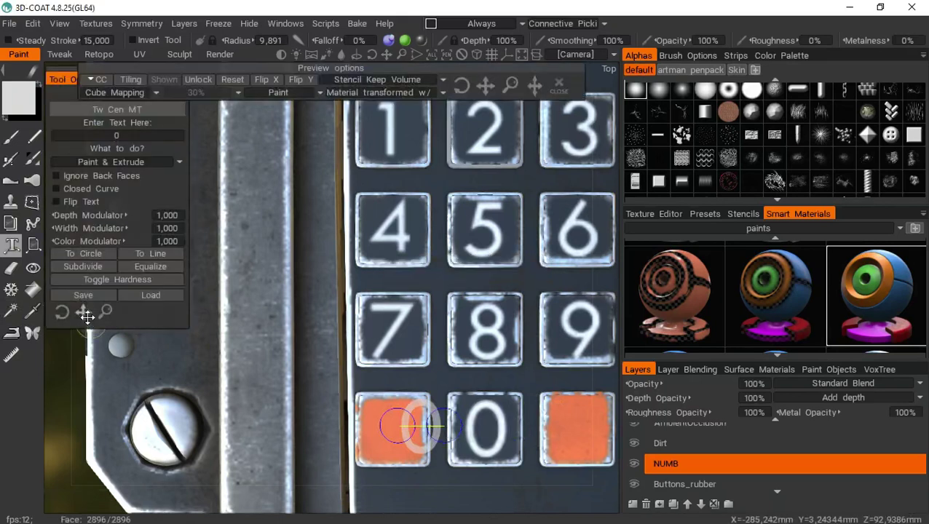
- Move the text curve onto the bottom-left orange button and change its text to <
drag(85, 313, 44, 321)
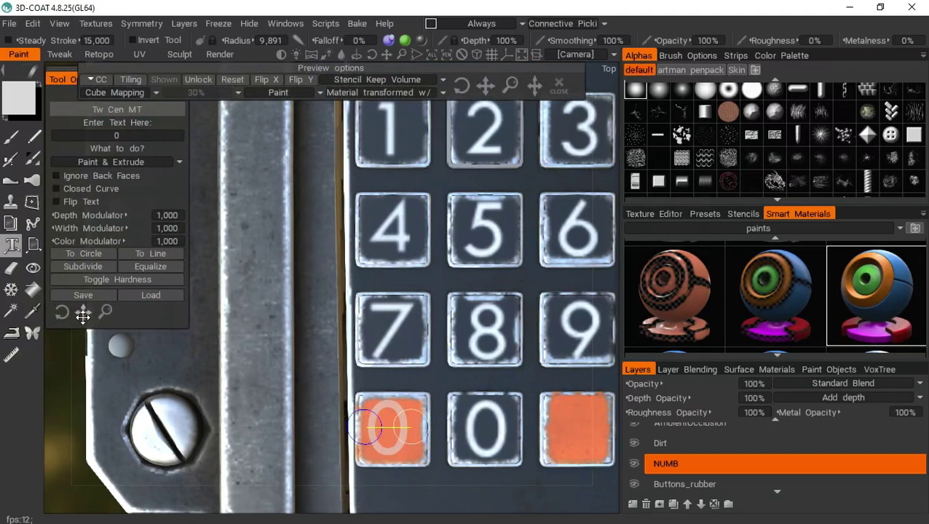
drag(88, 325, 83, 314)
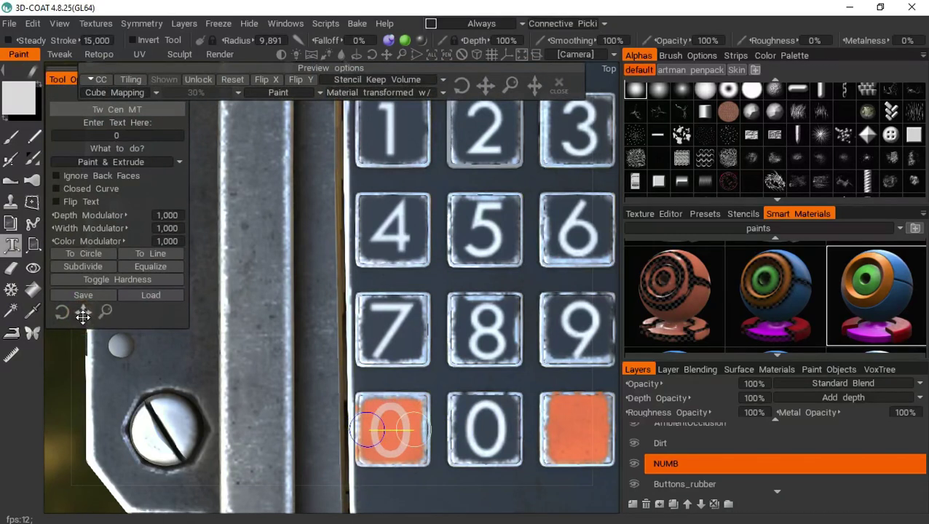
click(133, 135)
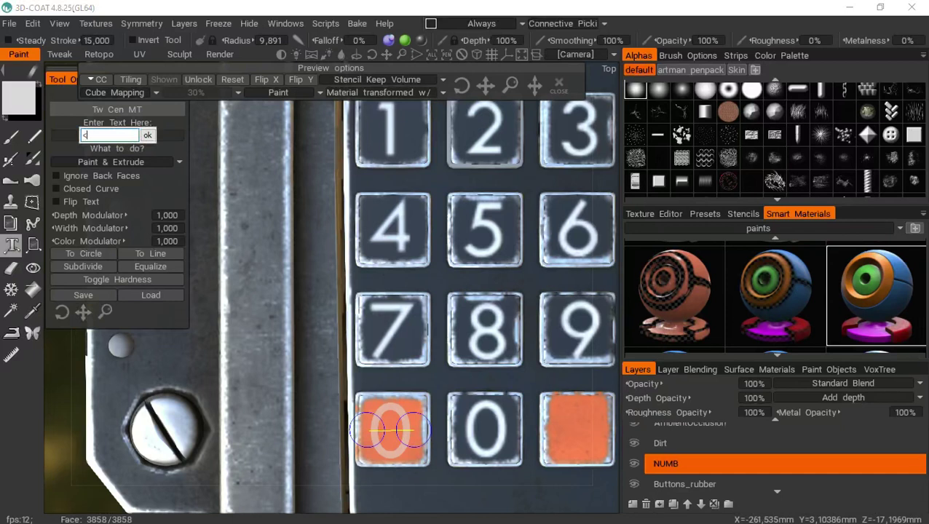
key(Return)
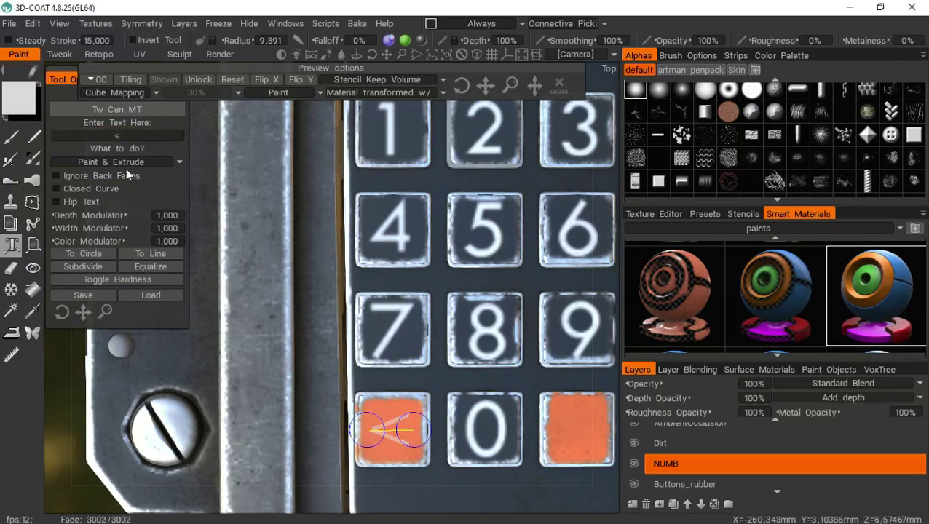
- Enlarge the < symbol by setting the text's Width Modulator to 1.640
click(174, 228)
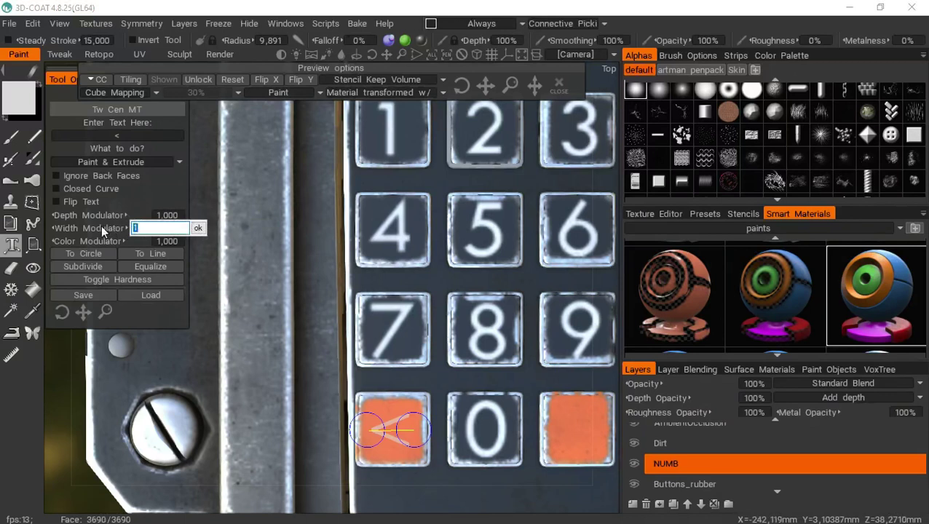
click(197, 229)
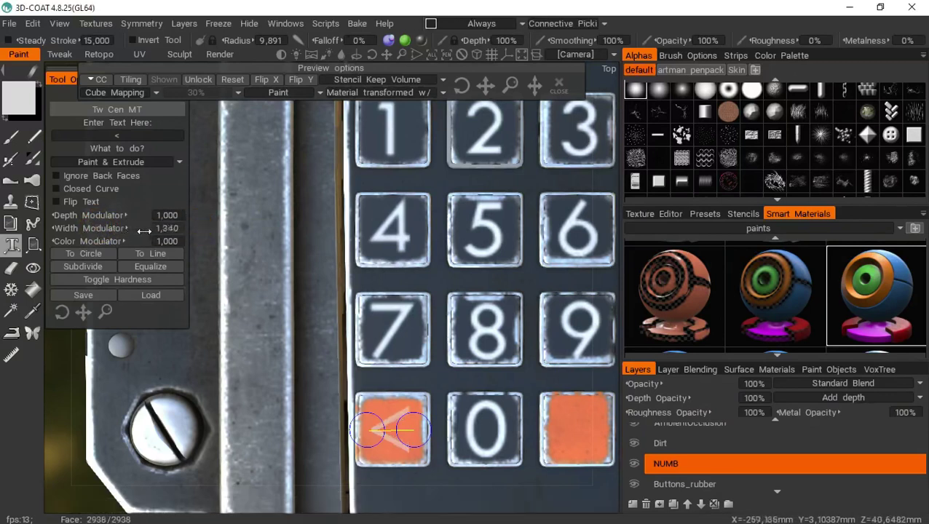
drag(151, 231, 156, 231)
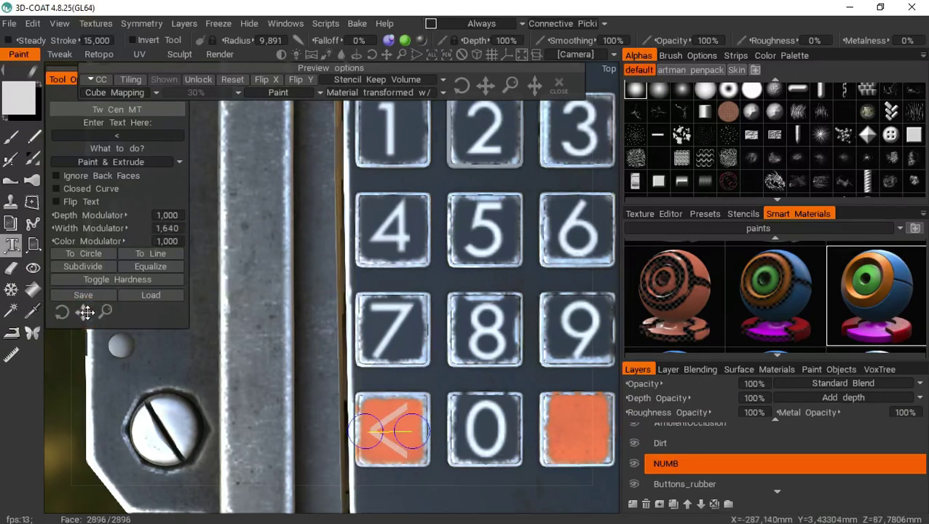
- Change the paint colour to black and paint the < on the bottom-left orange button
click(20, 96)
drag(268, 372, 223, 373)
click(266, 445)
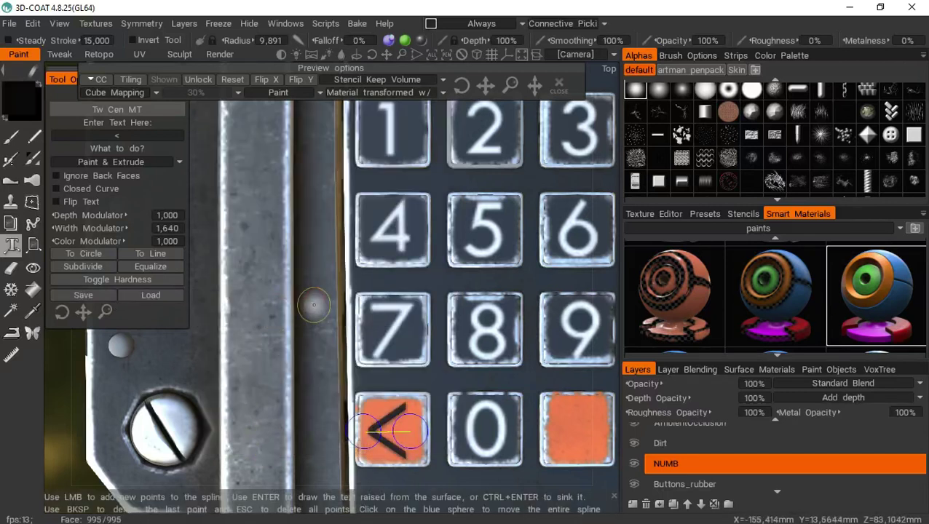
- Change the text to >, move it onto the bottom-right orange button, and paint it in black
click(126, 135)
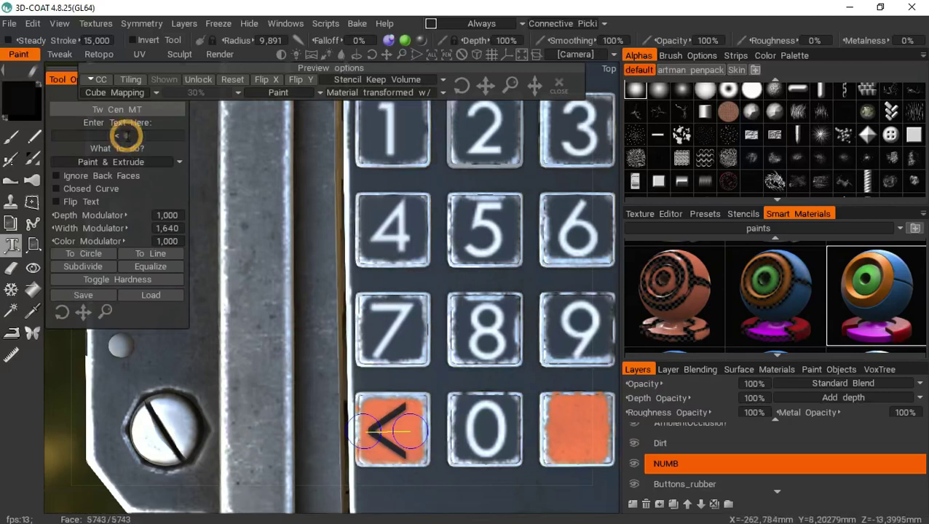
key(Return)
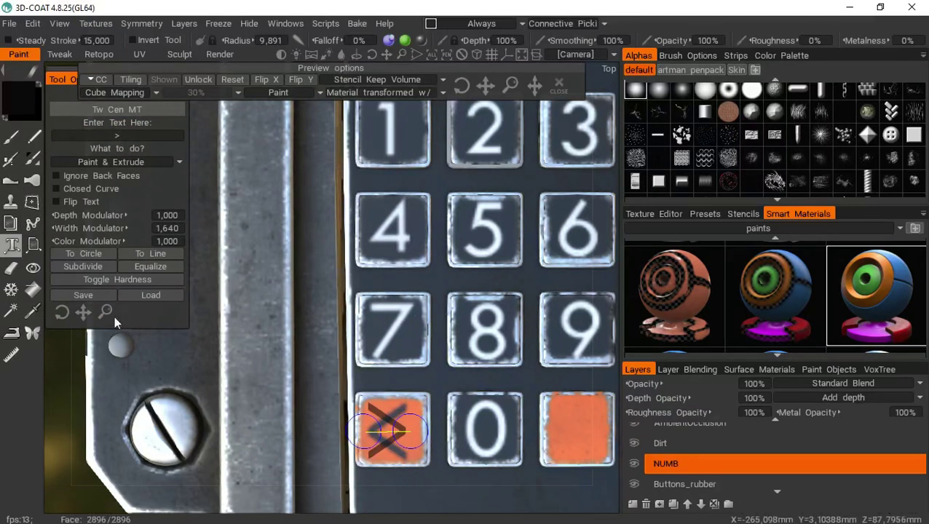
drag(84, 312, 274, 313)
drag(83, 312, 274, 313)
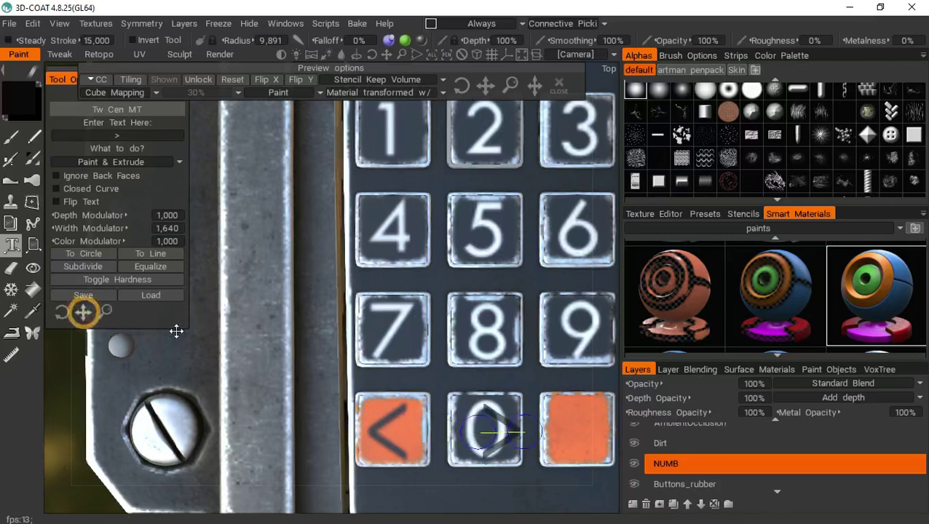
drag(177, 332, 268, 329)
drag(86, 313, 83, 312)
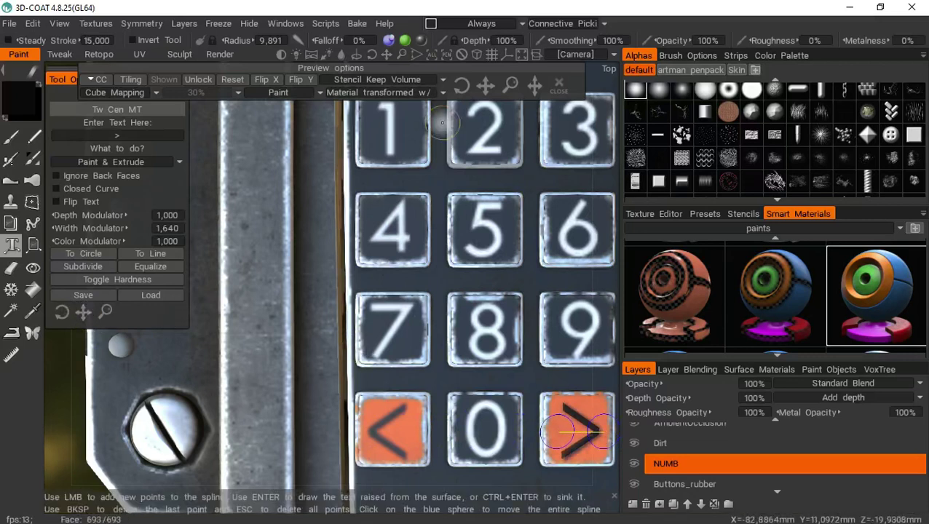
- Select the Base layer and fill the keypad's light display screen with black using the Fill tool
drag(382, 58, 402, 58)
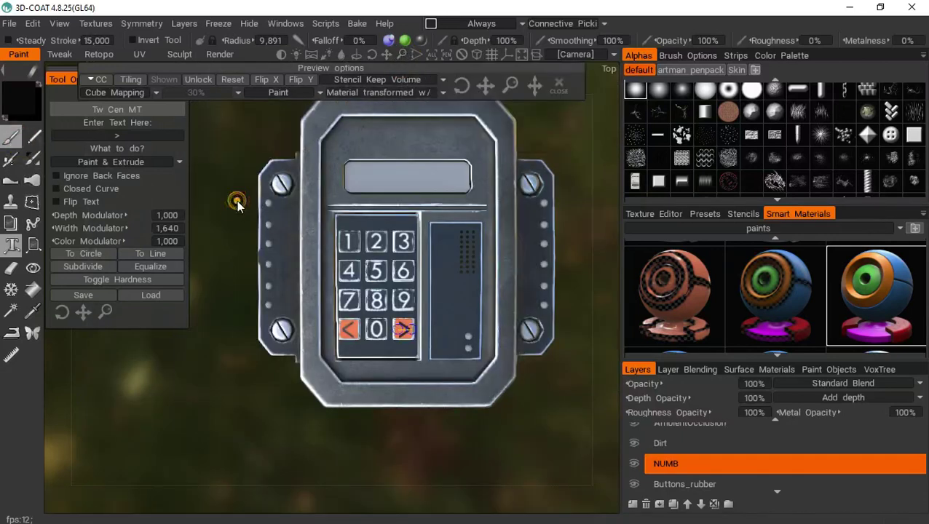
drag(234, 182, 303, 121)
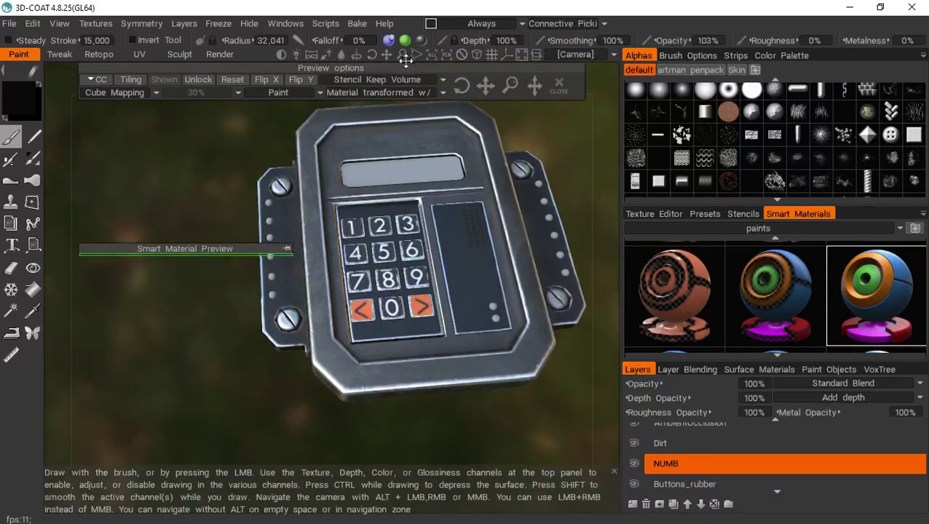
drag(387, 55, 351, 99)
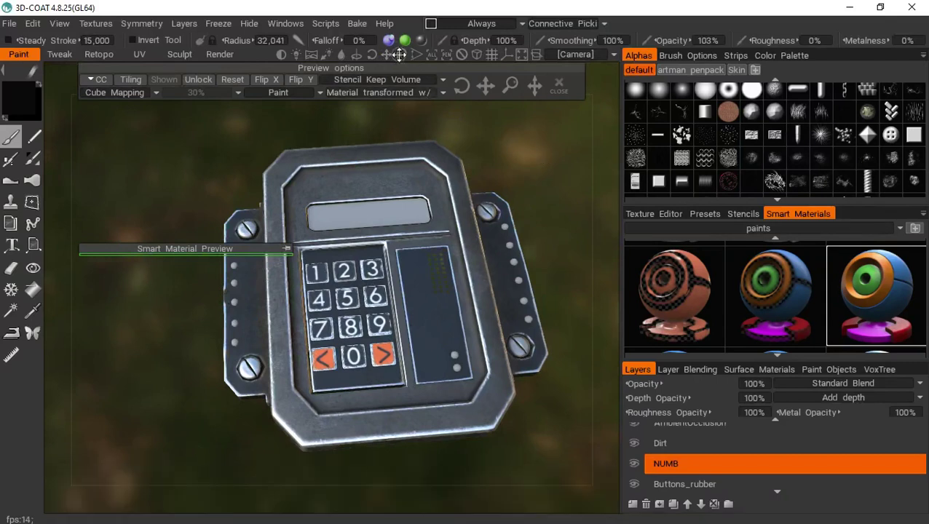
drag(411, 55, 379, 147)
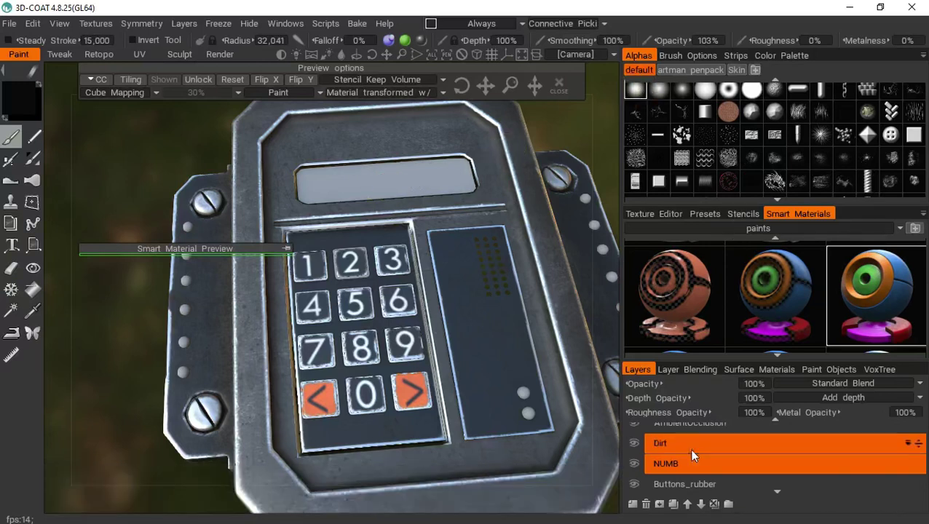
scroll(688, 465, down, 2)
click(659, 463)
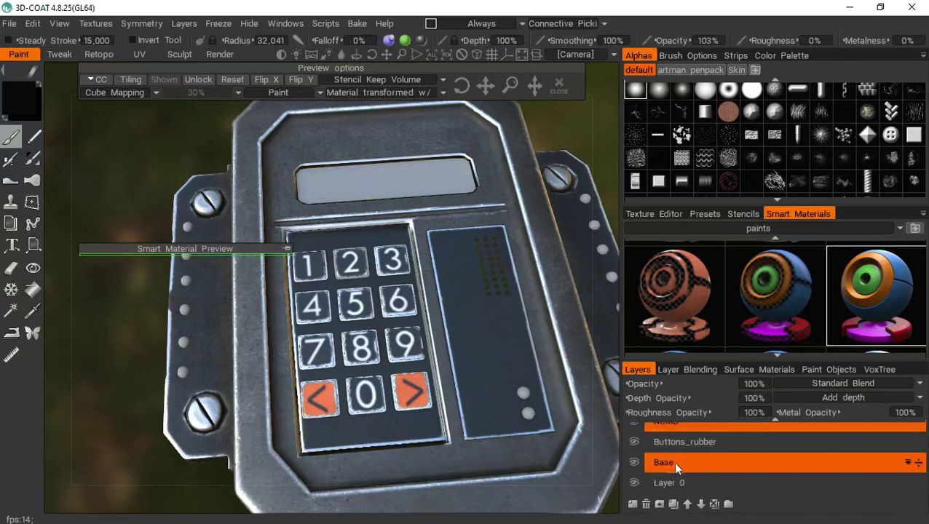
click(387, 192)
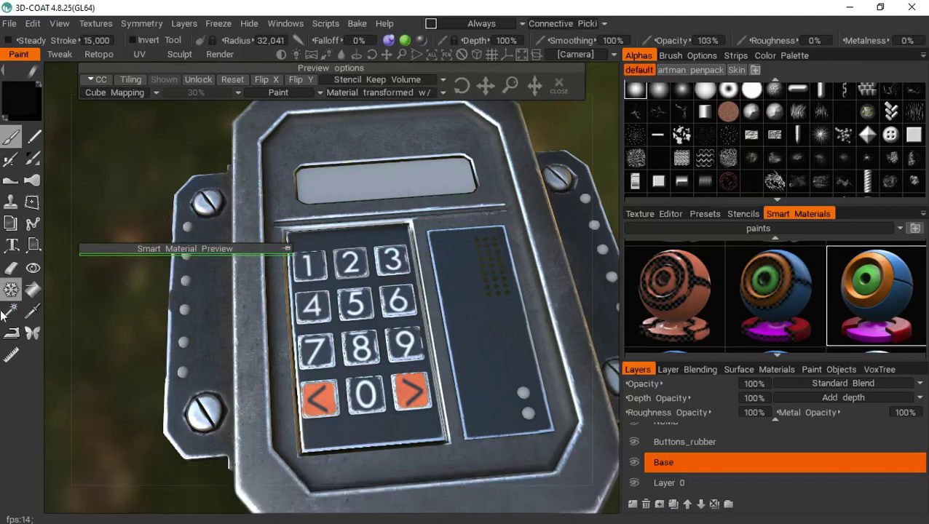
click(33, 290)
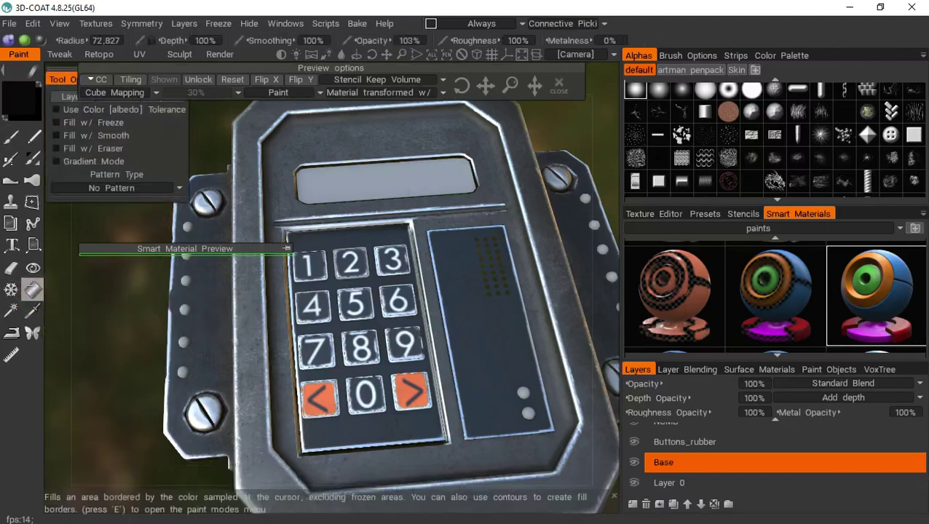
click(367, 183)
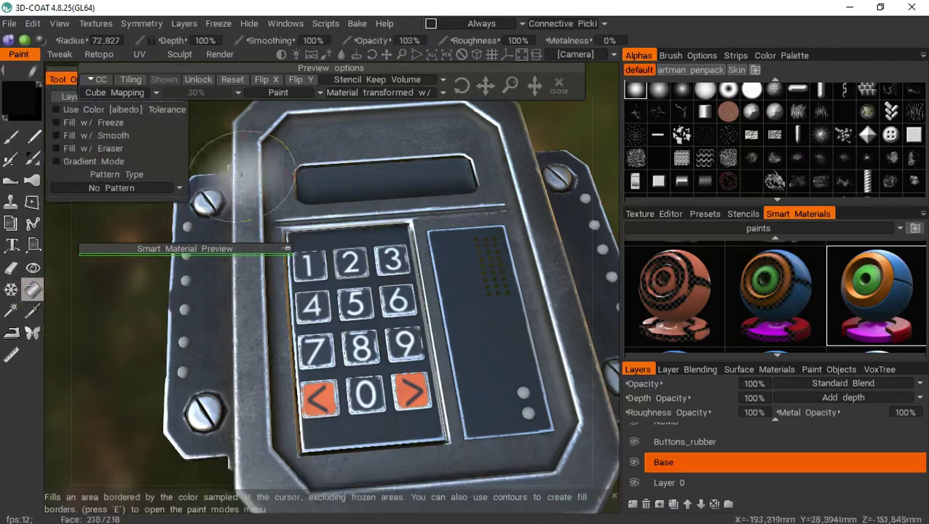
- Switch the smart materials library to the default folder
drag(209, 157, 405, 56)
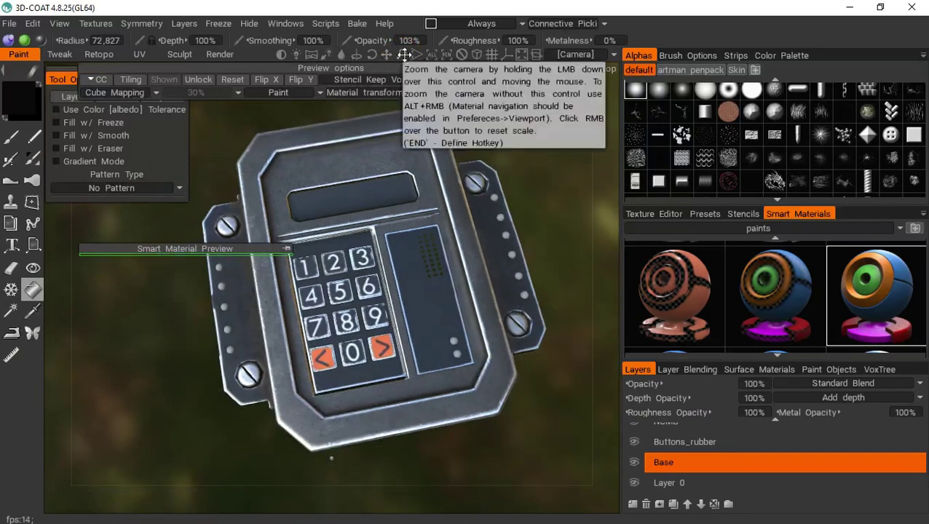
mouse_move(496, 157)
mouse_down()
mouse_move(522, 128)
mouse_move(513, 121)
mouse_move(513, 156)
mouse_up()
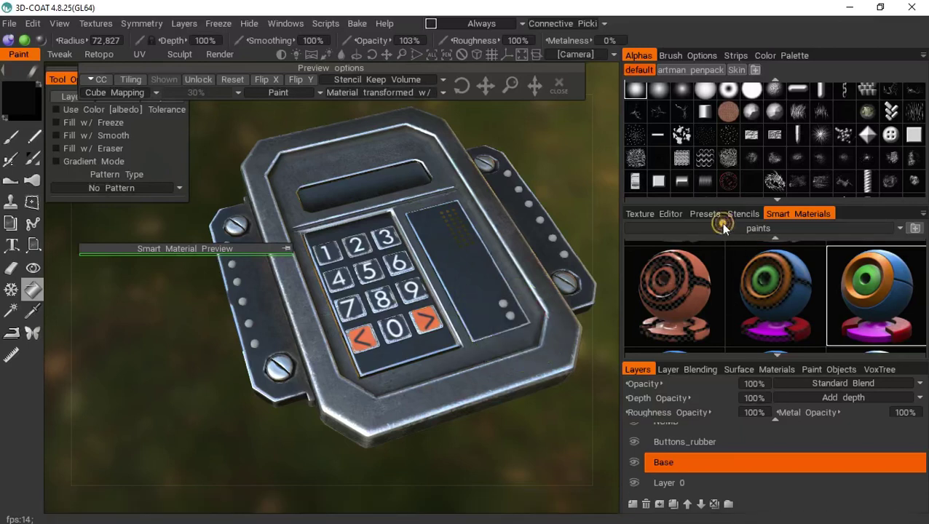
mouse_move(741, 232)
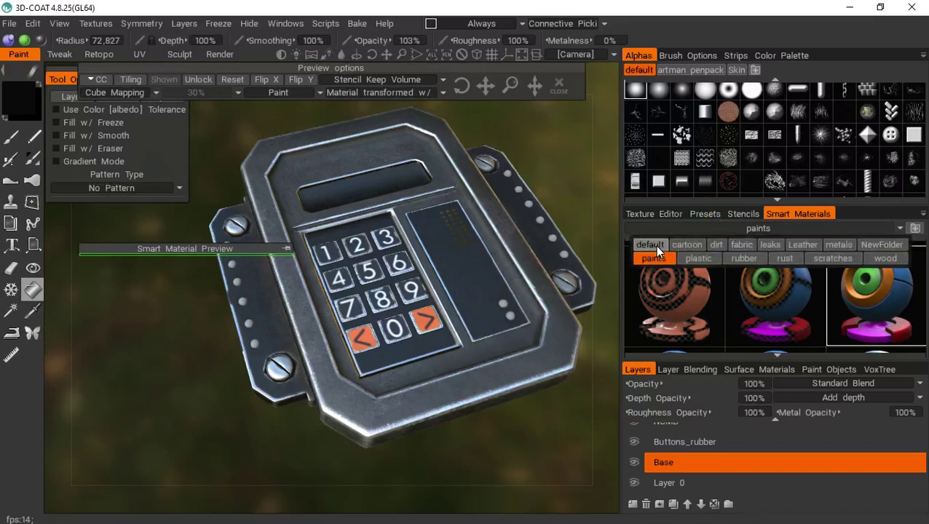
click(657, 247)
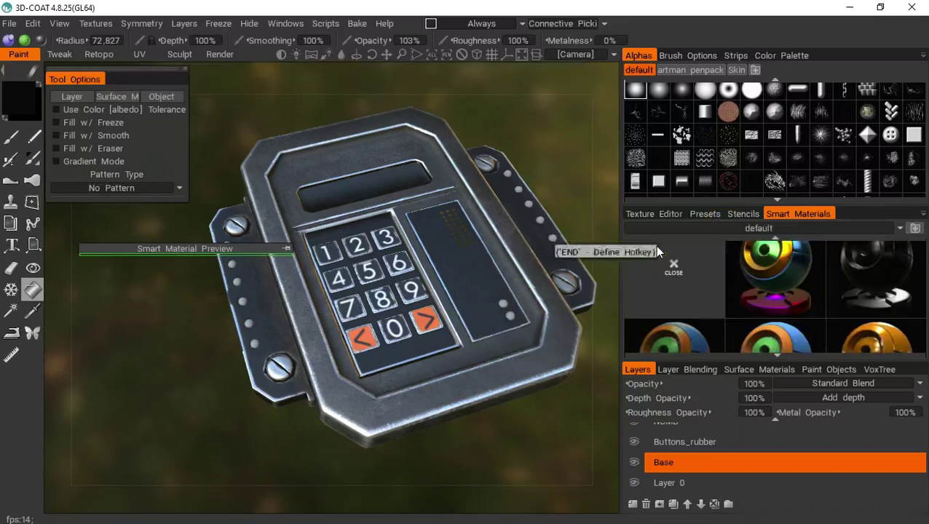
- Choose a default smart material, set a bright green colour (hue 119, saturation 100%, lightness 100%), and fill the side panel's upper indicator light
click(776, 335)
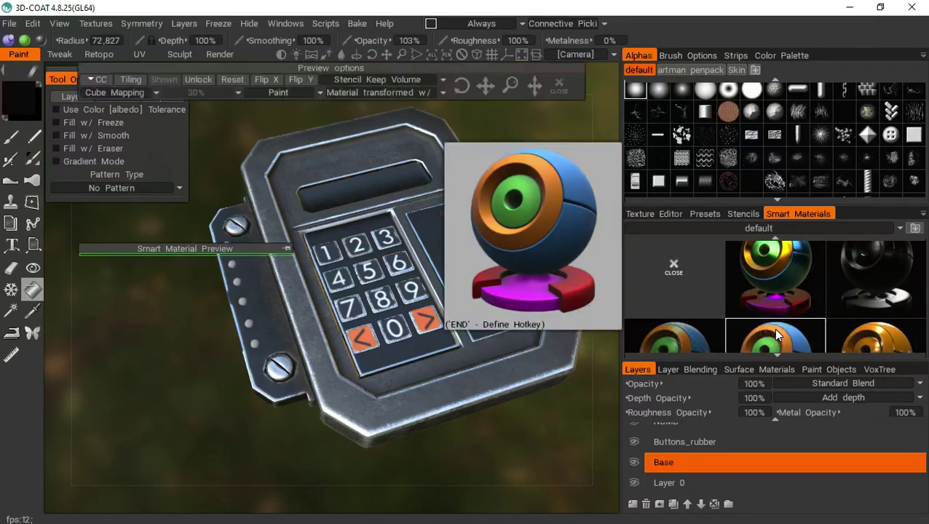
click(22, 96)
click(439, 373)
click(314, 245)
click(448, 373)
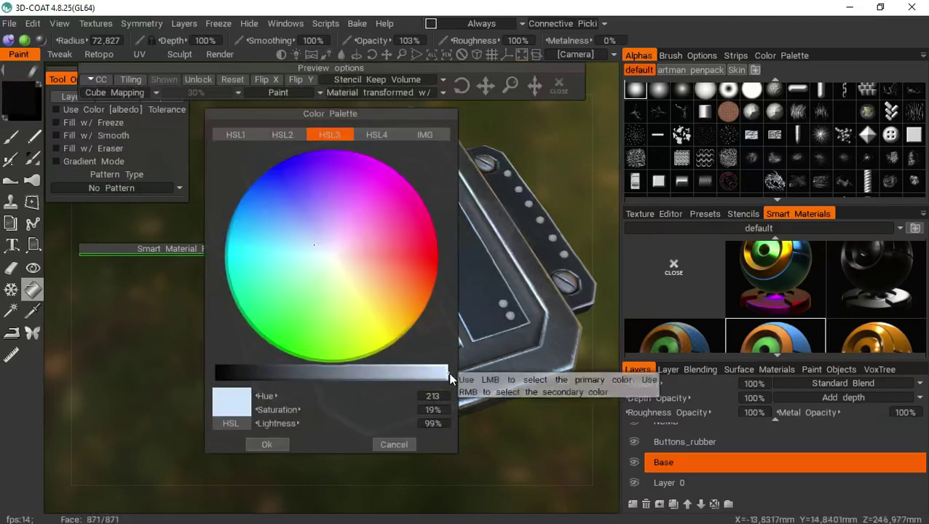
click(280, 350)
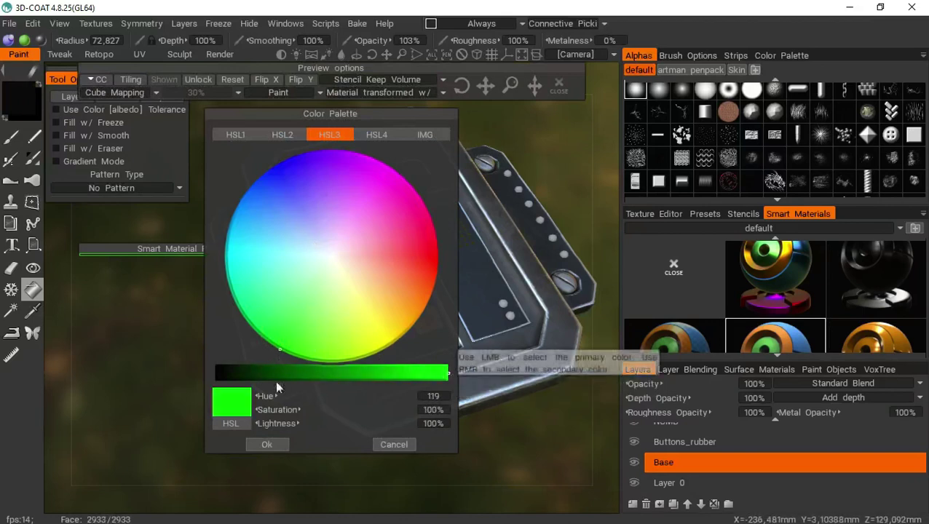
click(262, 443)
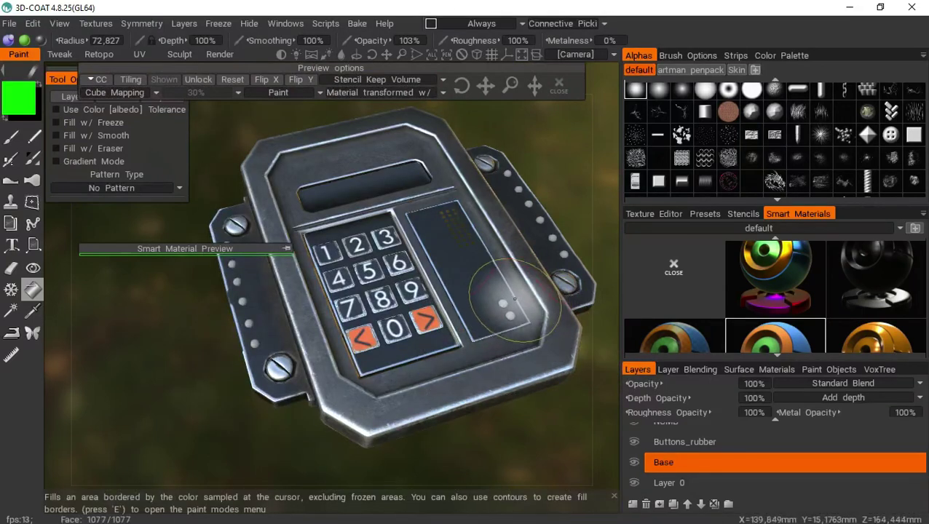
click(502, 304)
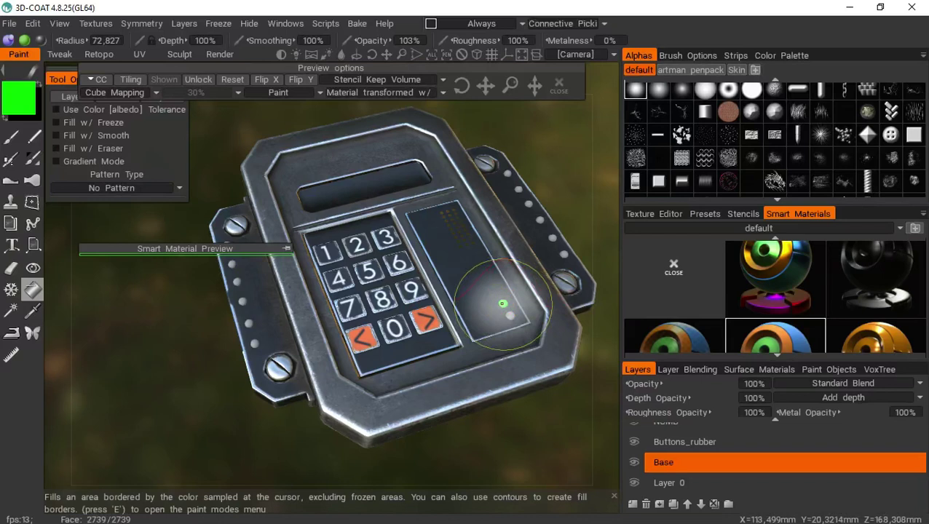
- Change the paint colour to bright red (hue 356, saturation 100%, lightness 100%) and fill the side panel's lower indicator light
click(18, 98)
click(426, 244)
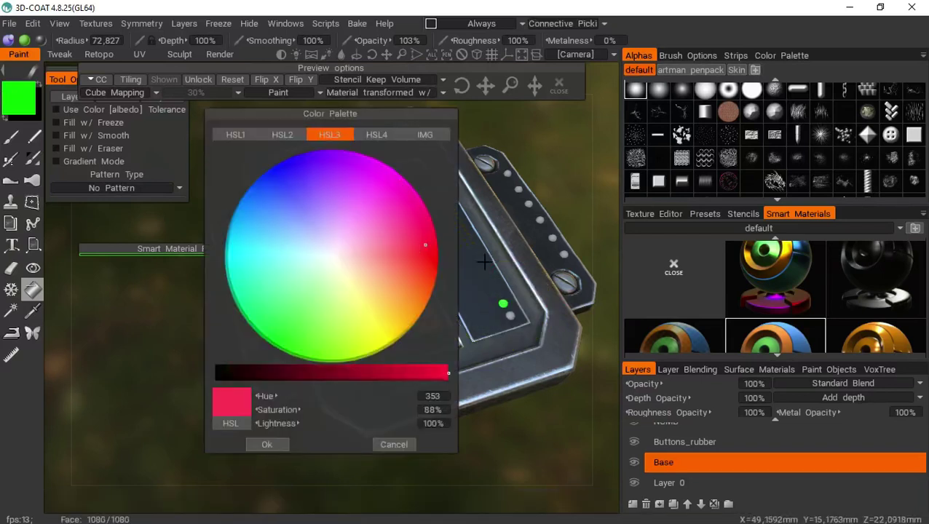
scroll(444, 258, down, 8)
click(438, 248)
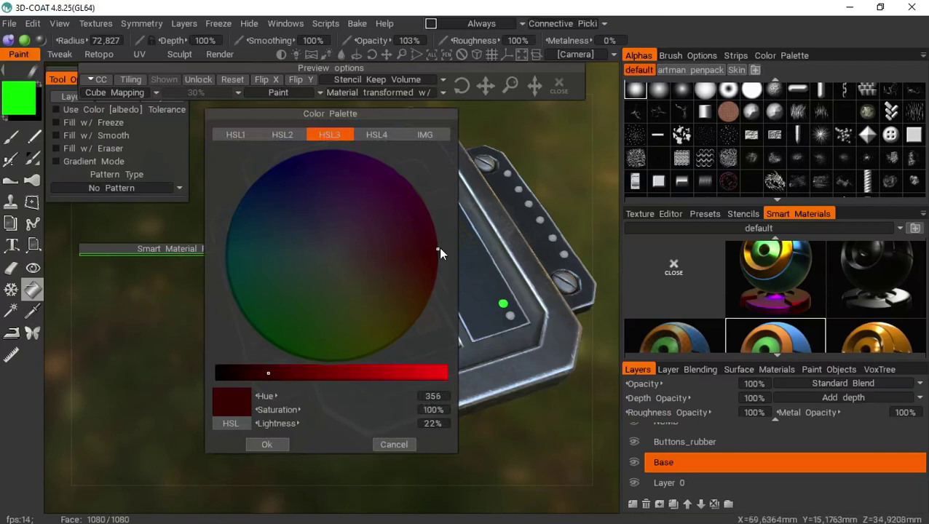
click(446, 373)
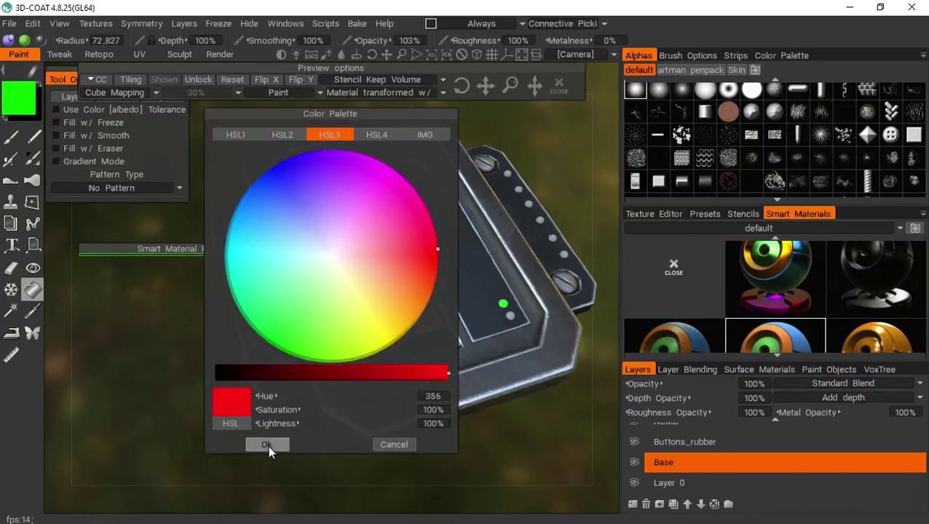
click(267, 445)
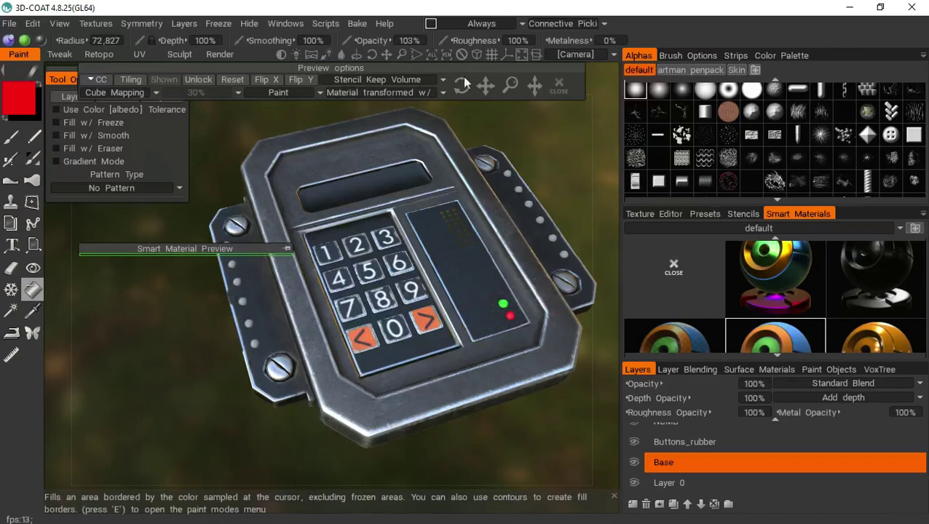
drag(387, 53, 387, 51)
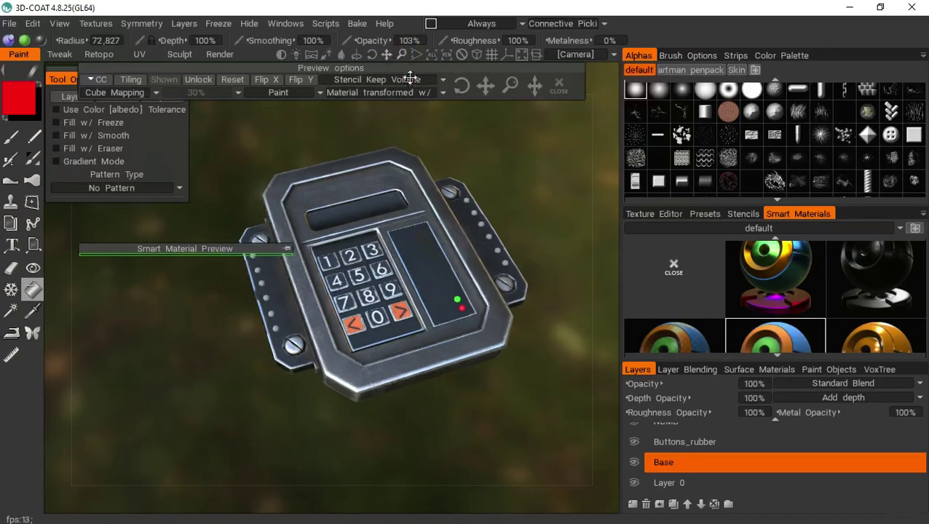
drag(518, 318, 490, 179)
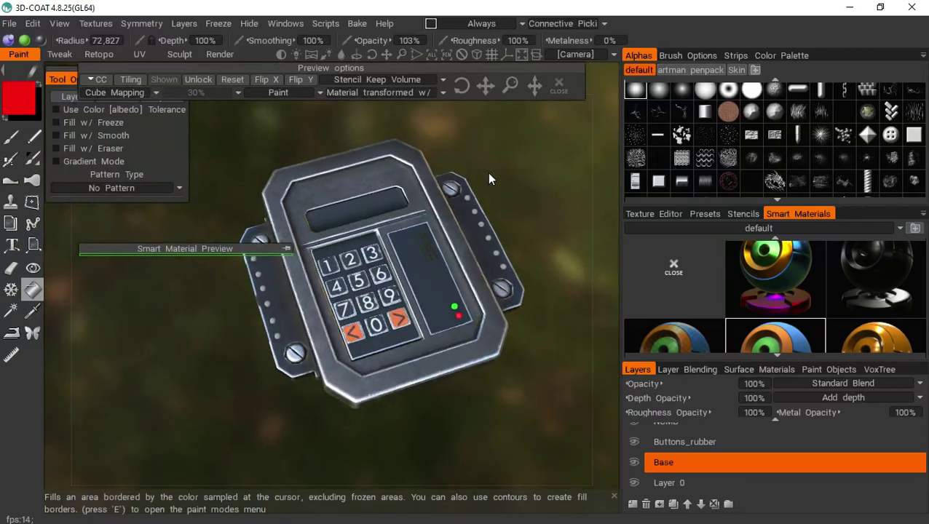